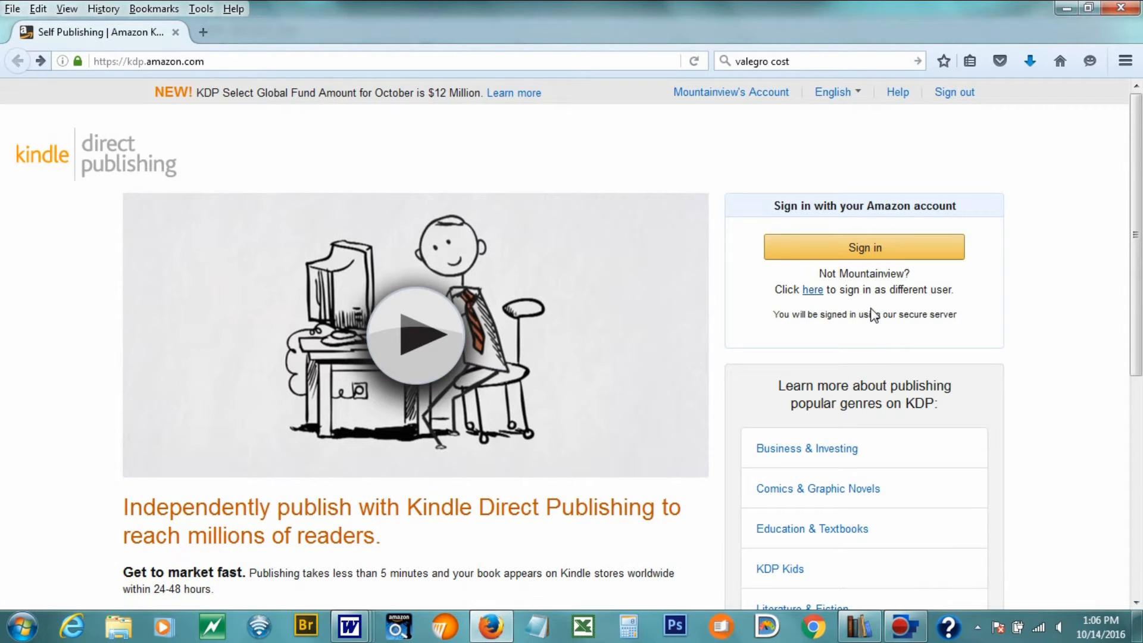
Sign in to Kindle Direct Publishing and start a new Kindle eBook title from the bookshelf
left_click(863, 245)
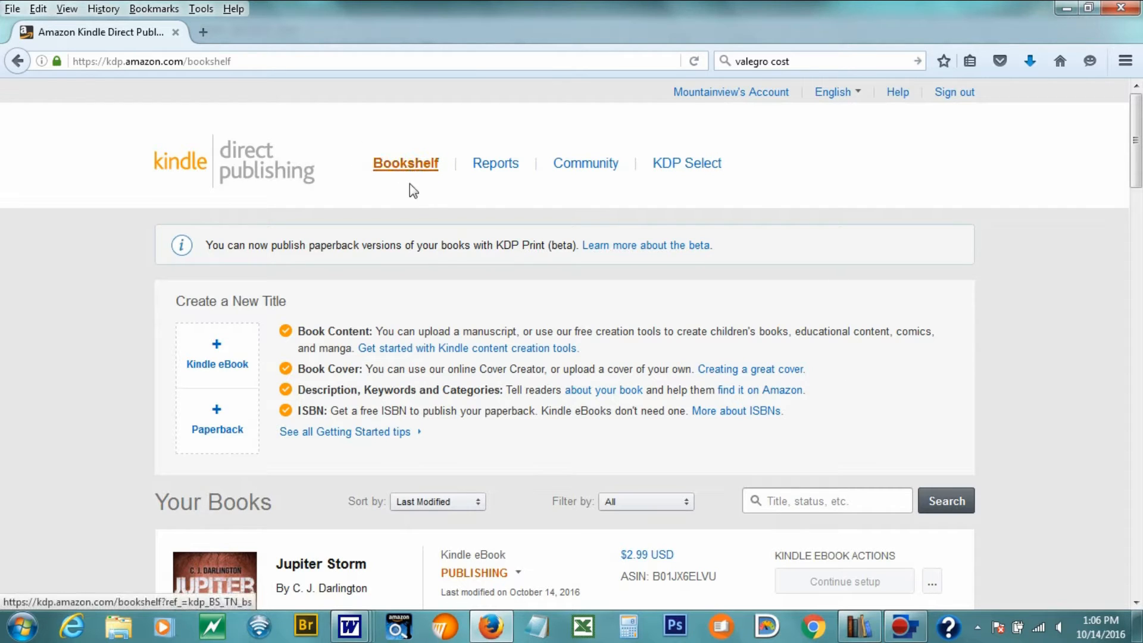
scroll(410, 191, "down", 2)
scroll(490, 564, "down", 3)
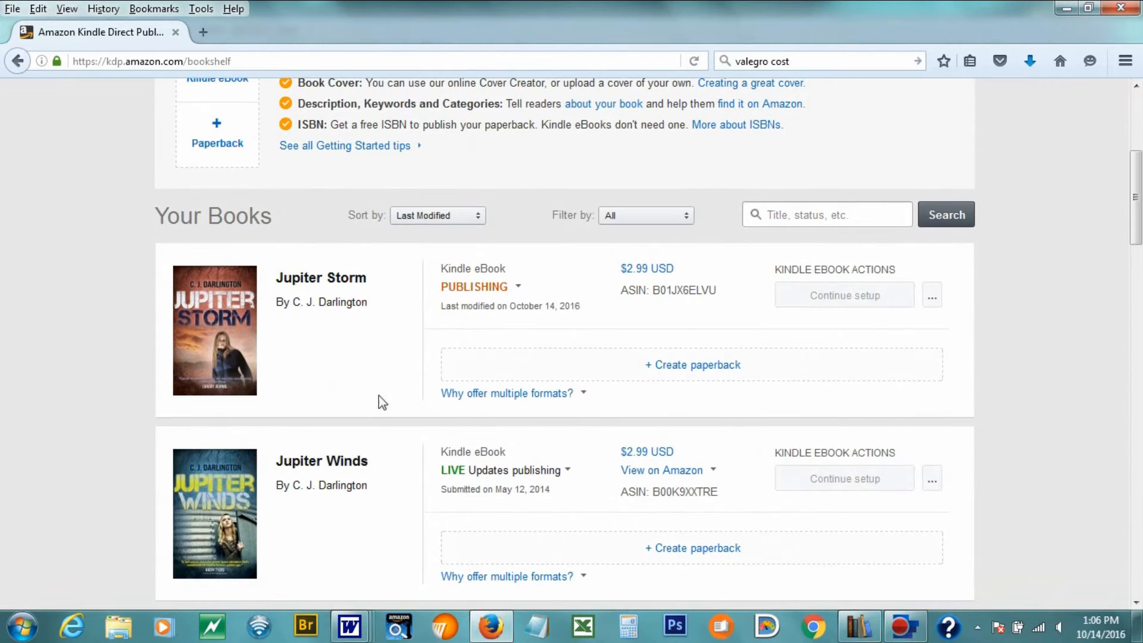
scroll(830, 369, "up", 5)
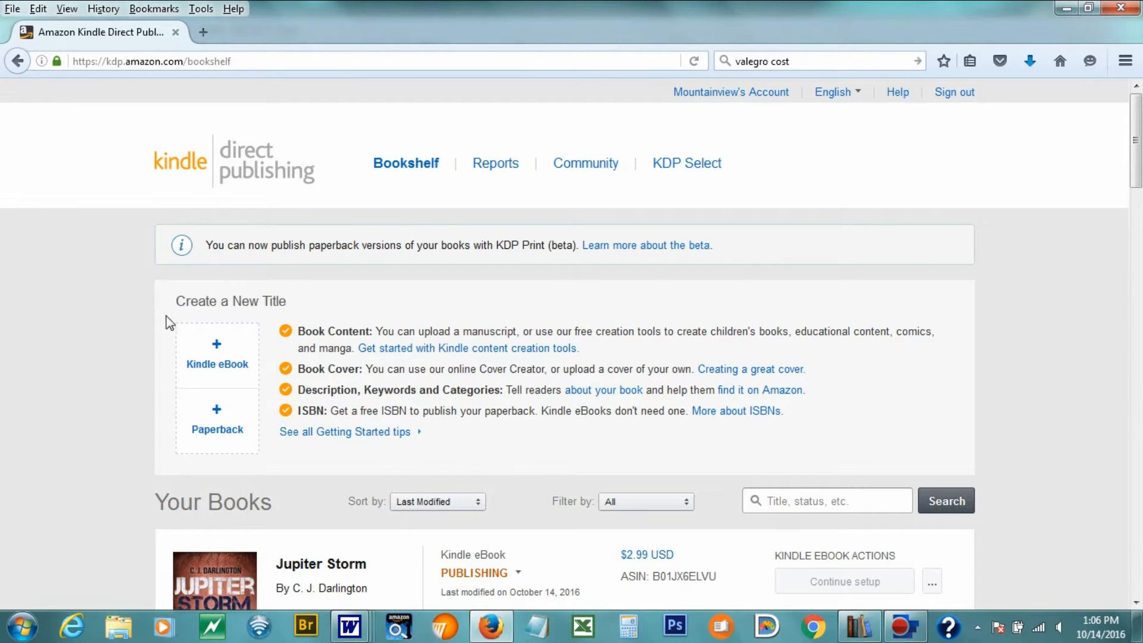
left_click(219, 352)
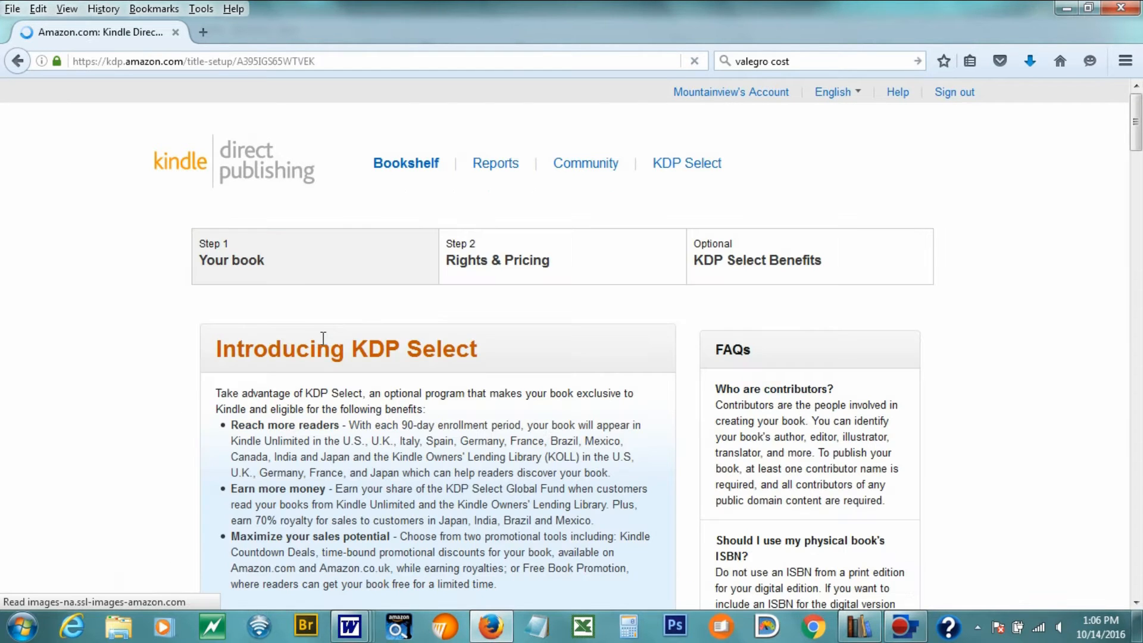
Set the book name to "What I Wish I Knew When I Bought My First Horse" in the book details
scroll(483, 344, "down", 5)
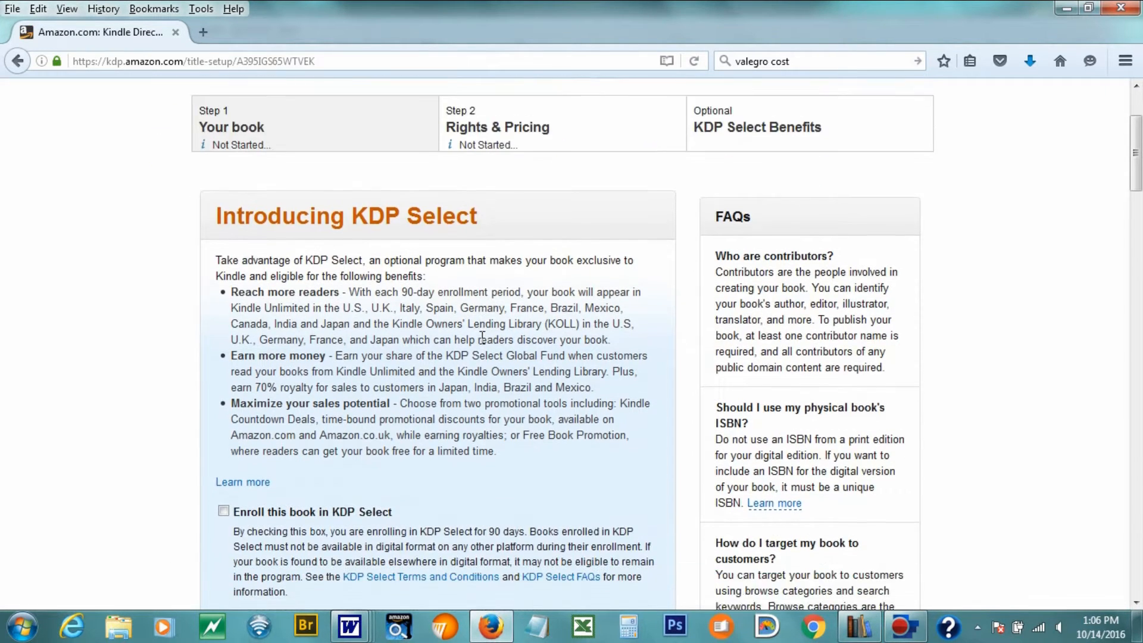
scroll(480, 337, "down", 4)
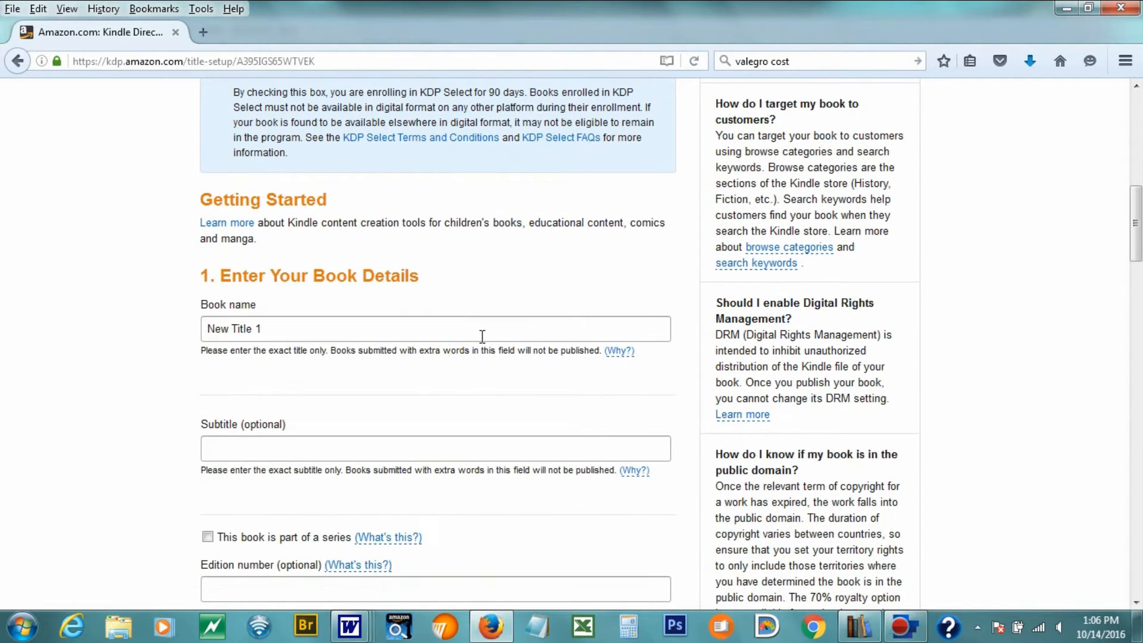
left_click(293, 327)
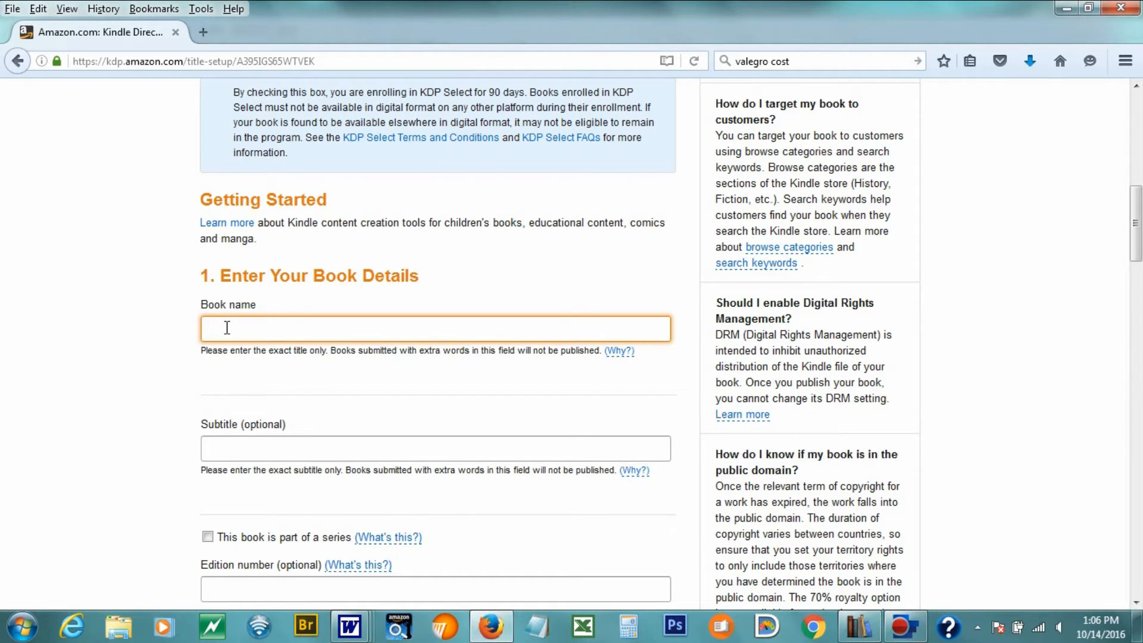
type("What I Wish I Knew When I B")
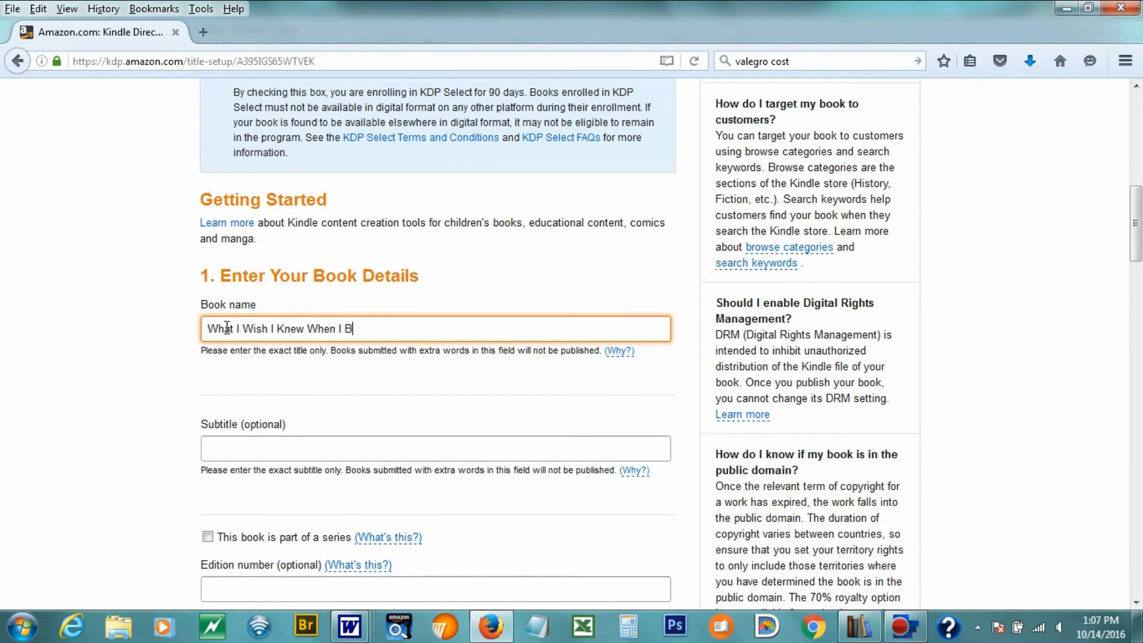
type("ought My First Horse")
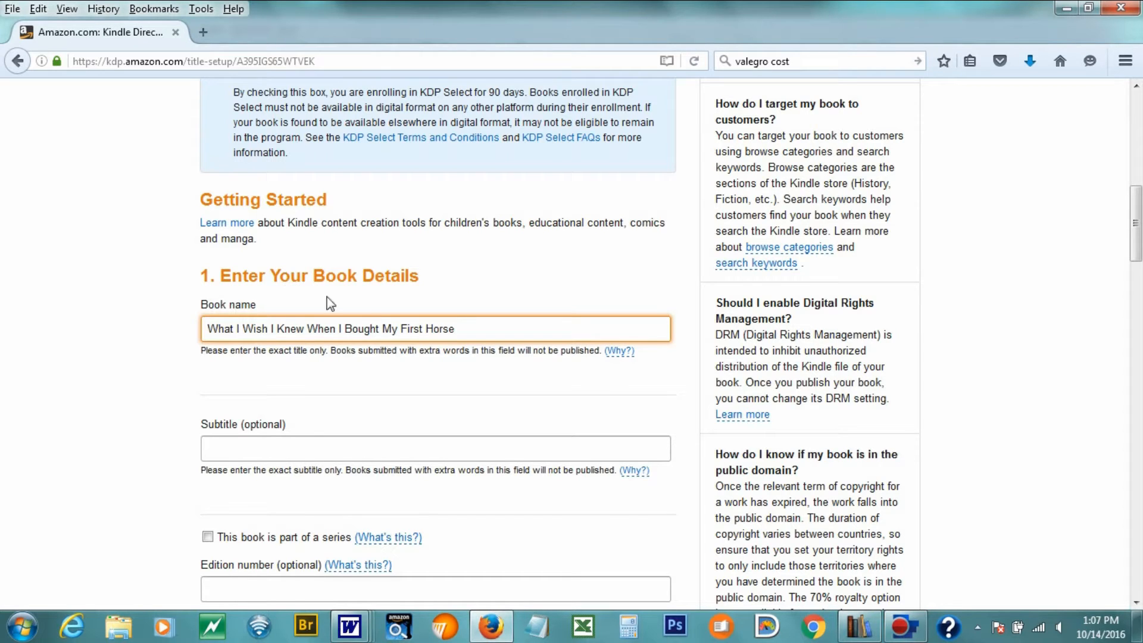
Leave the subtitle, series and edition number blank, and enter "Mountainview Books, LLC" as the publisher
left_click(282, 451)
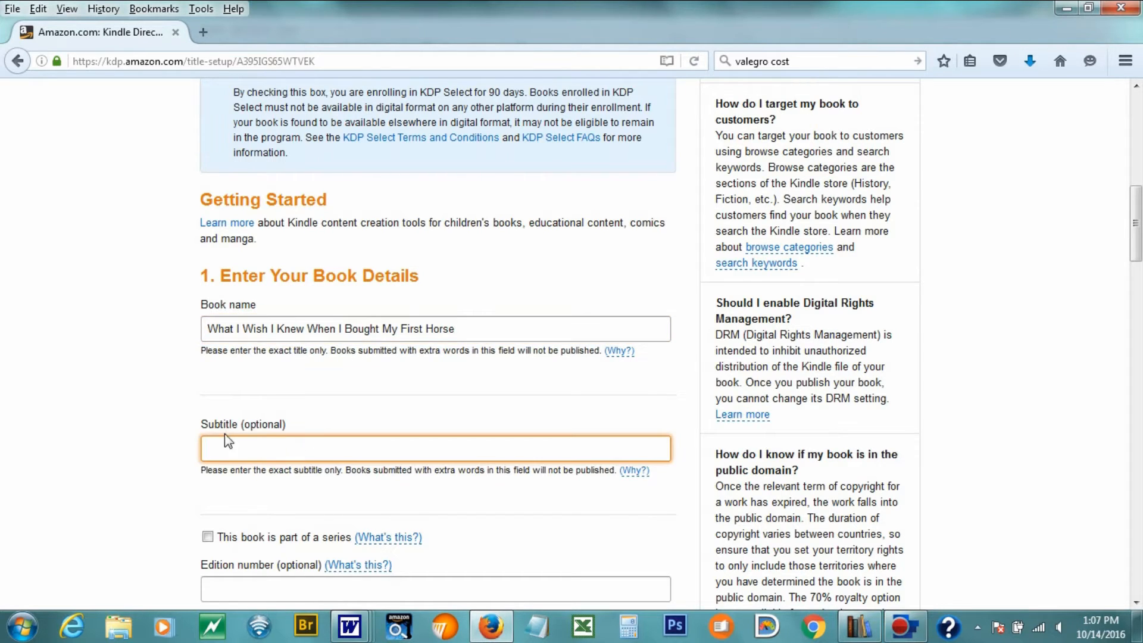
scroll(333, 435, "down", 3)
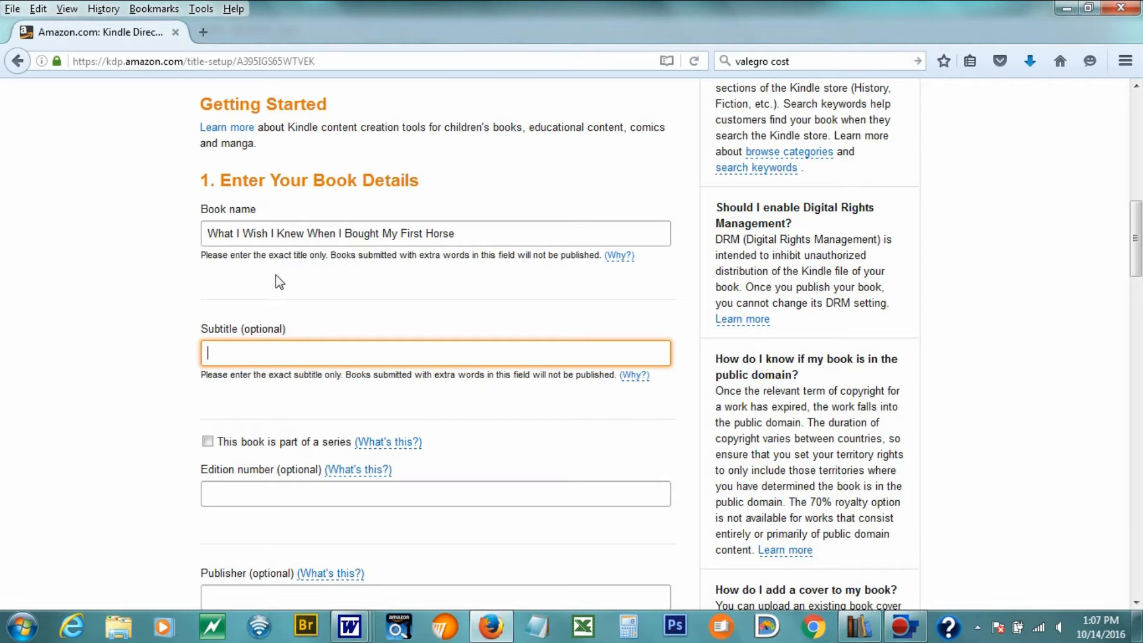
scroll(278, 282, "down", 3)
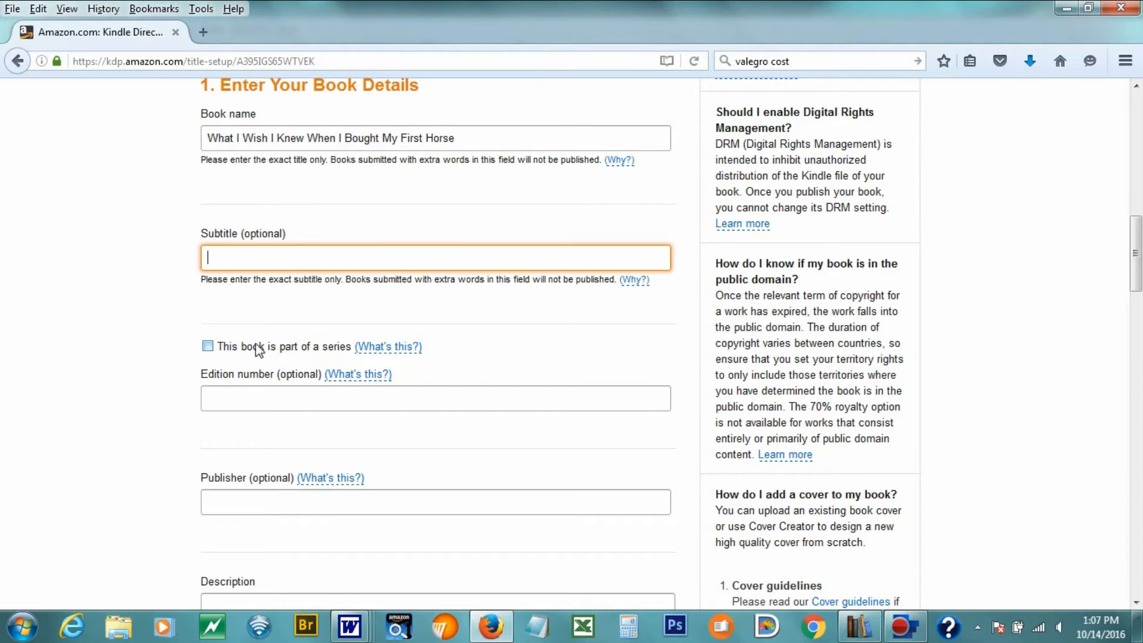
scroll(259, 348, "down", 3)
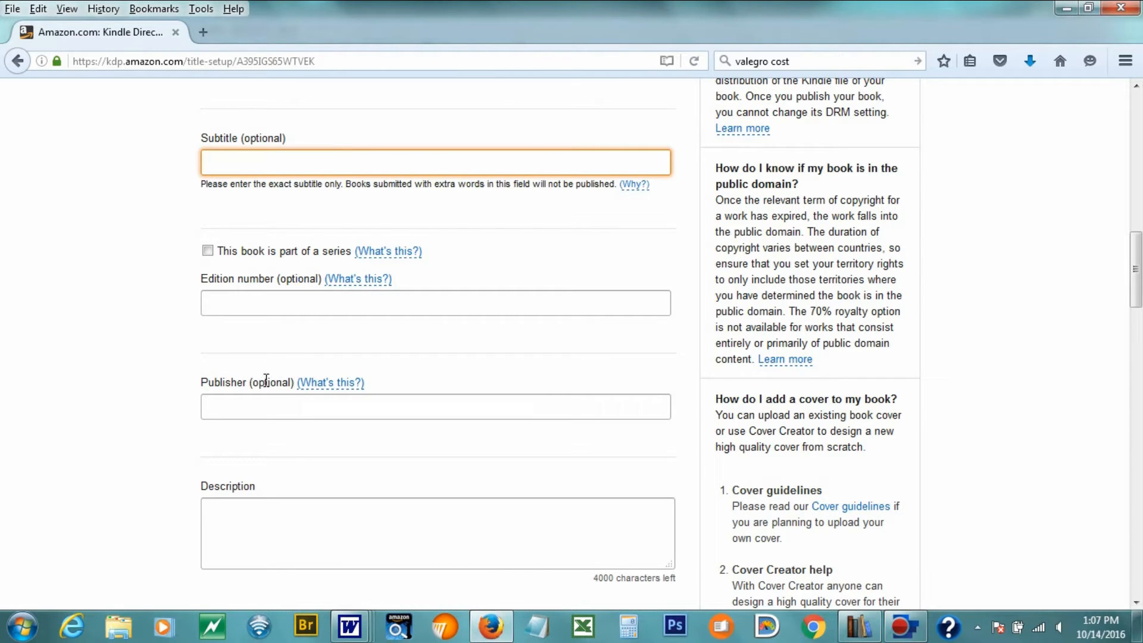
scroll(266, 379, "down", 3)
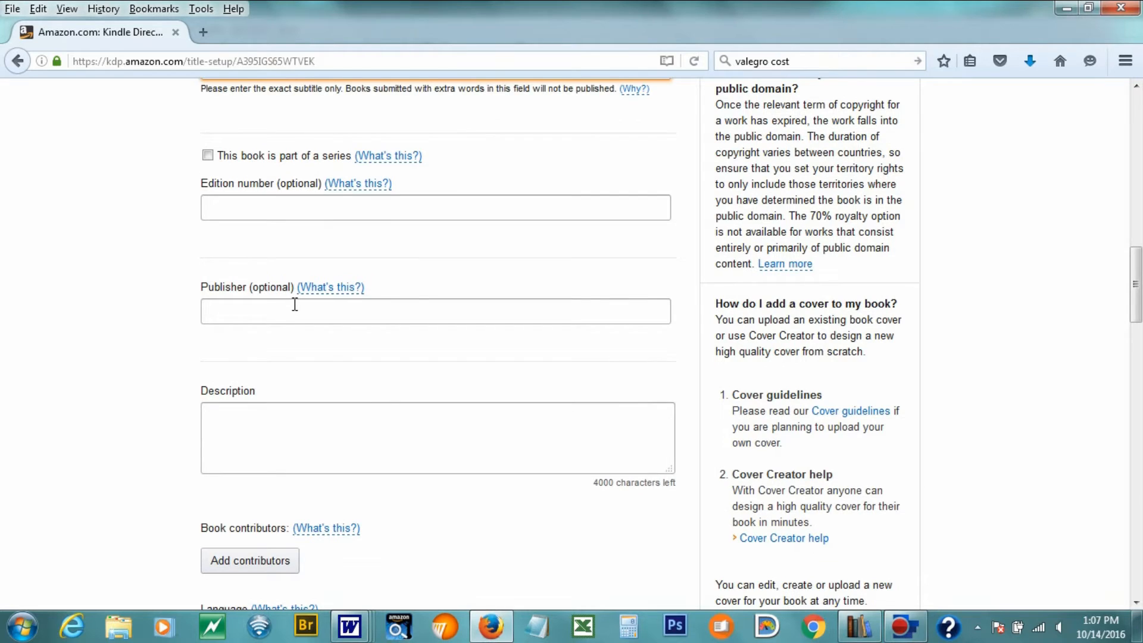
left_click(294, 304)
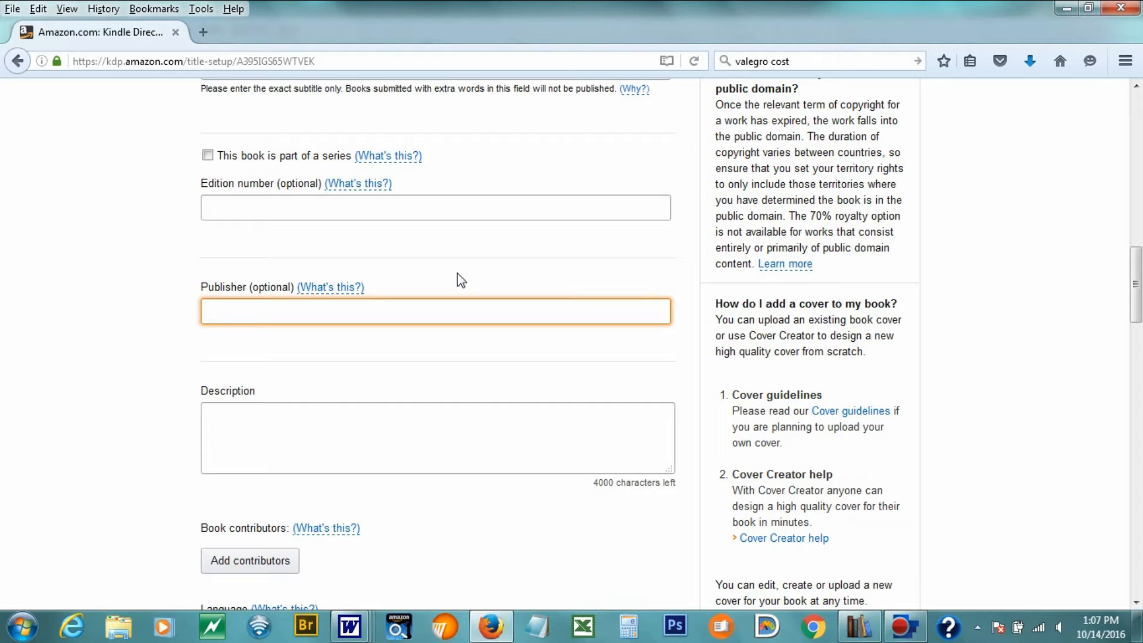
type("Mountainview Books, LLC")
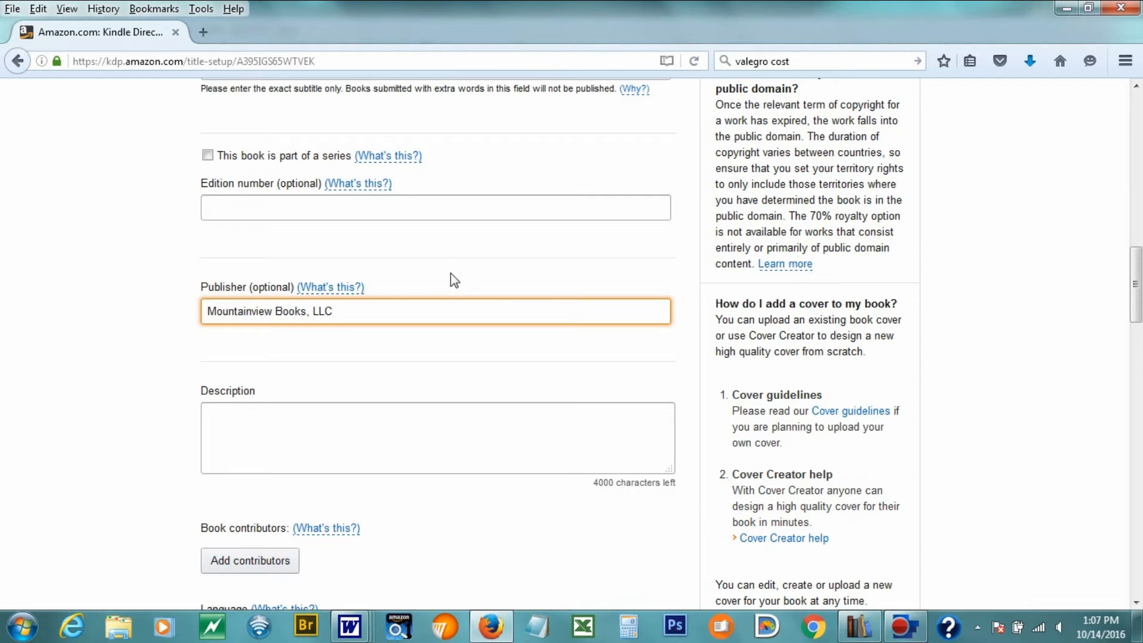
Switch to Microsoft Word and copy the whole book synopsis from the "horse synopsis 2" document
scroll(510, 388, "down", 3)
left_click(269, 341)
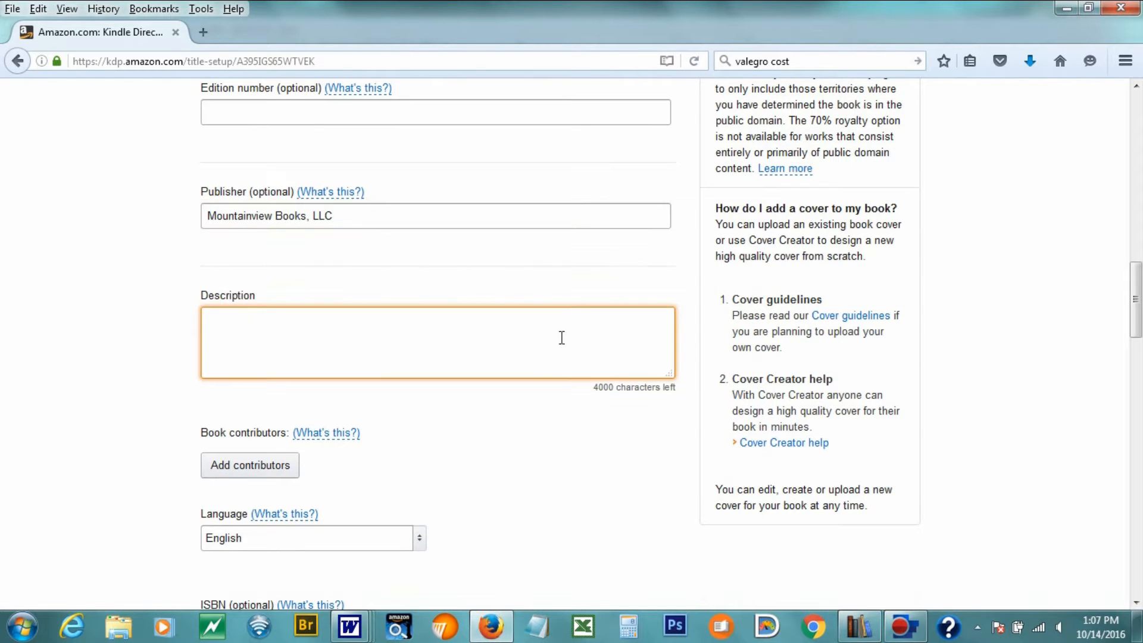
left_click(350, 624)
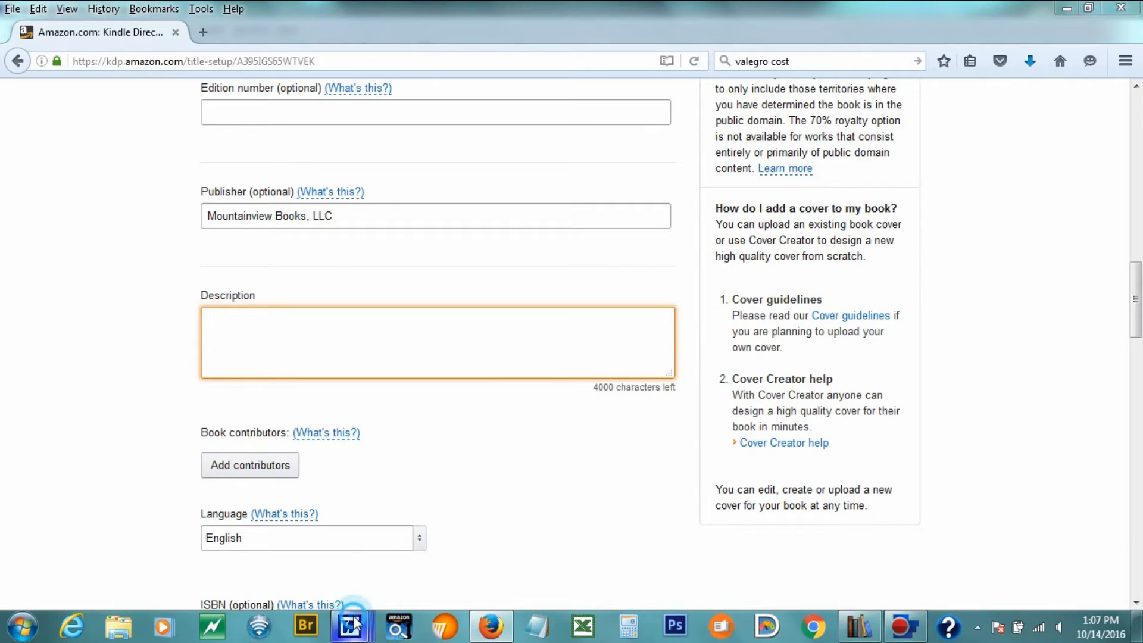
left_click(523, 560)
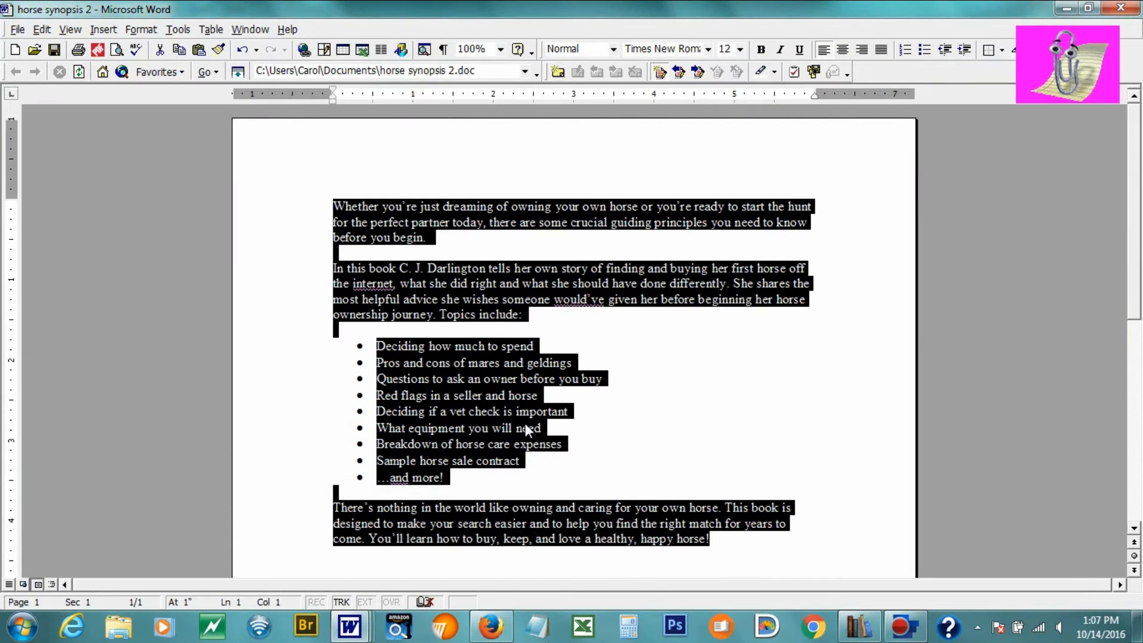
key("ctrl+c")
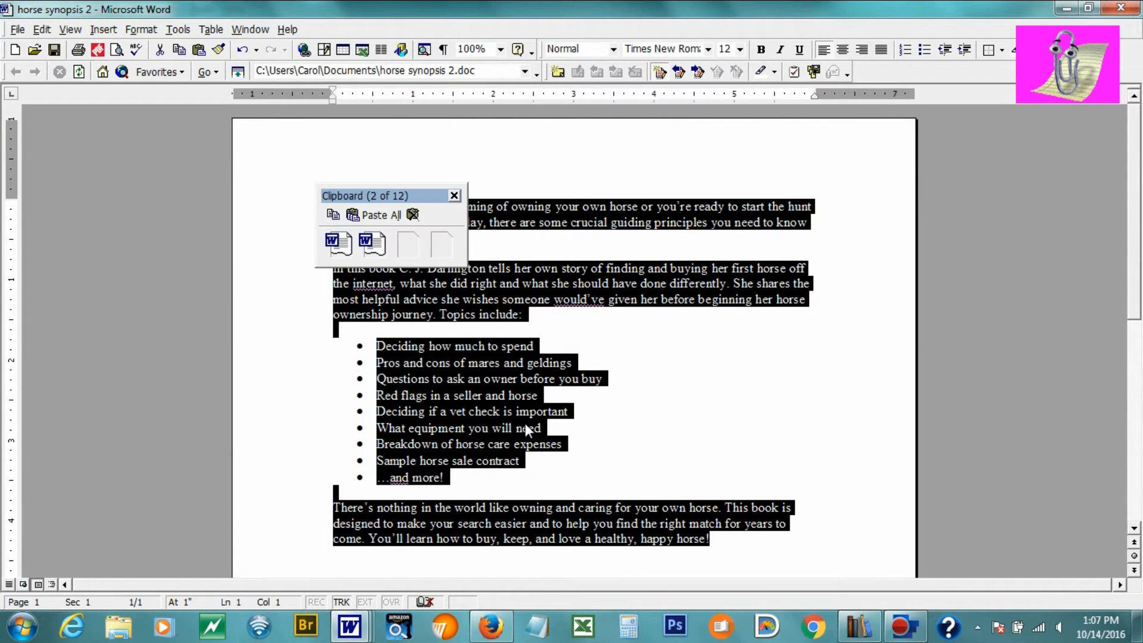
left_click(454, 196)
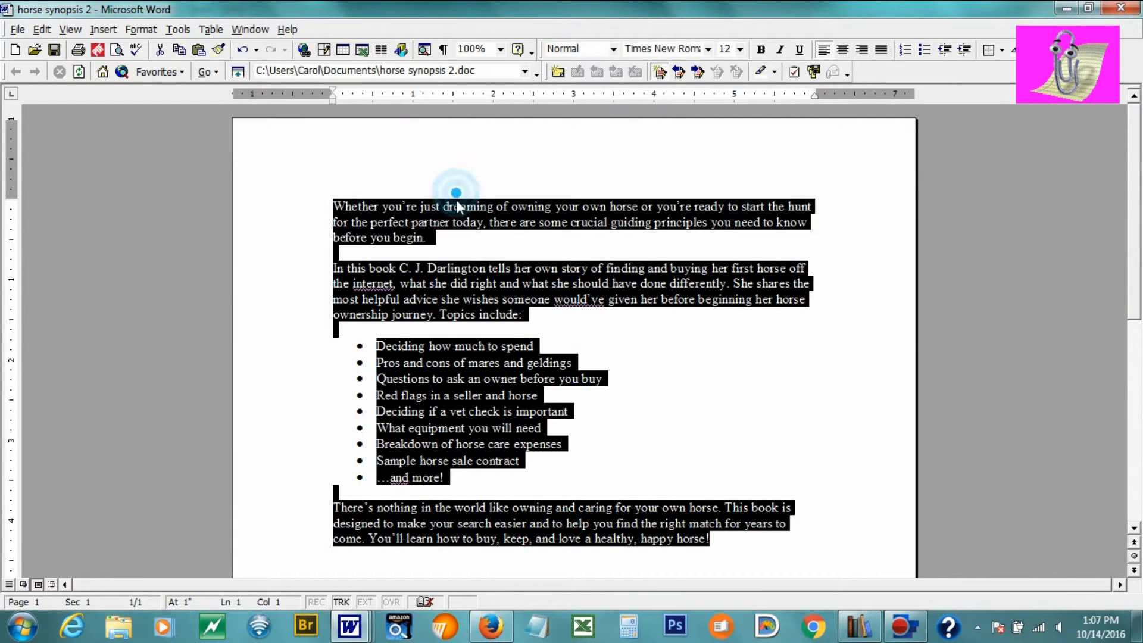
Switch back to Firefox and paste the copied synopsis into the book's Description
left_click(494, 631)
left_click(335, 350)
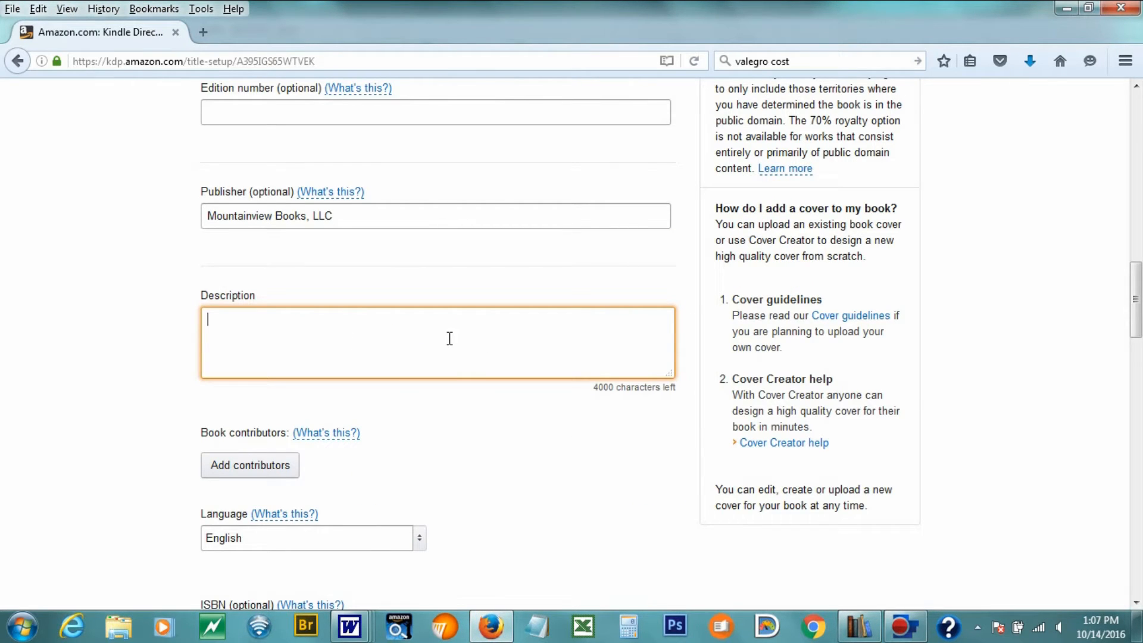
key("ctrl+v")
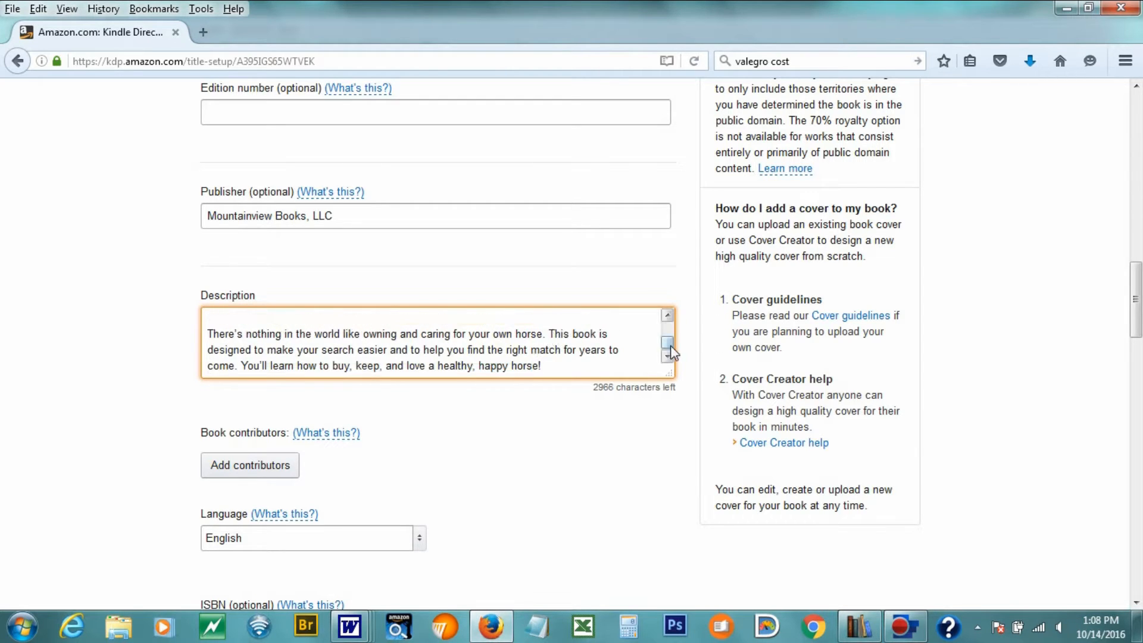
Review the pasted description from its opening paragraph through the bulleted topics to check the text and formatting
left_click_drag(666, 337, 670, 327)
left_click(247, 333)
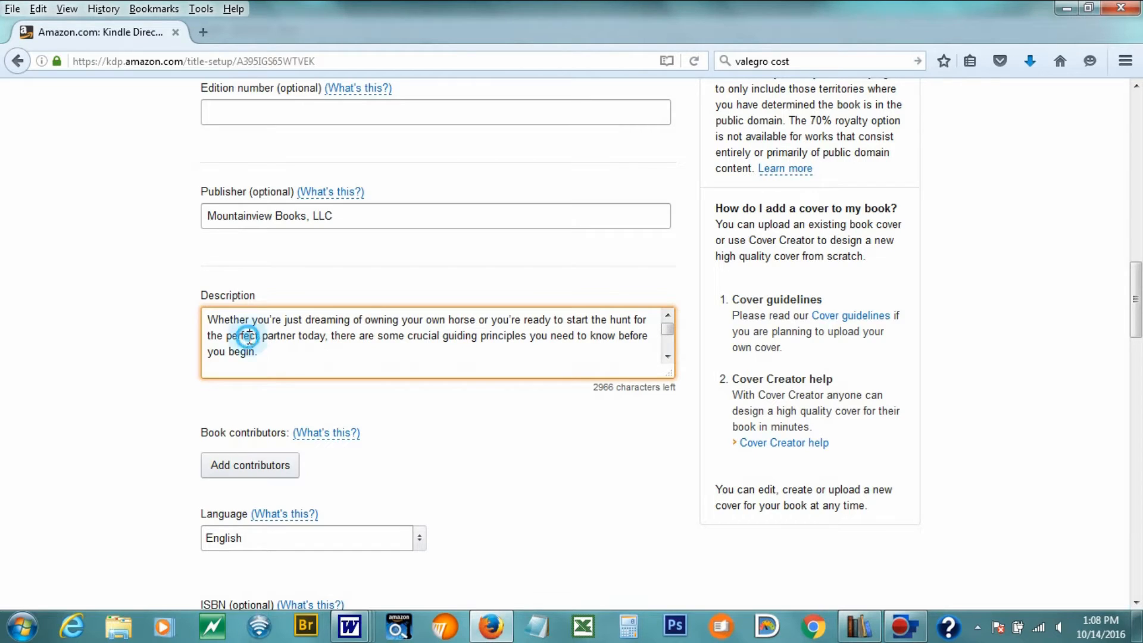
left_click(210, 319)
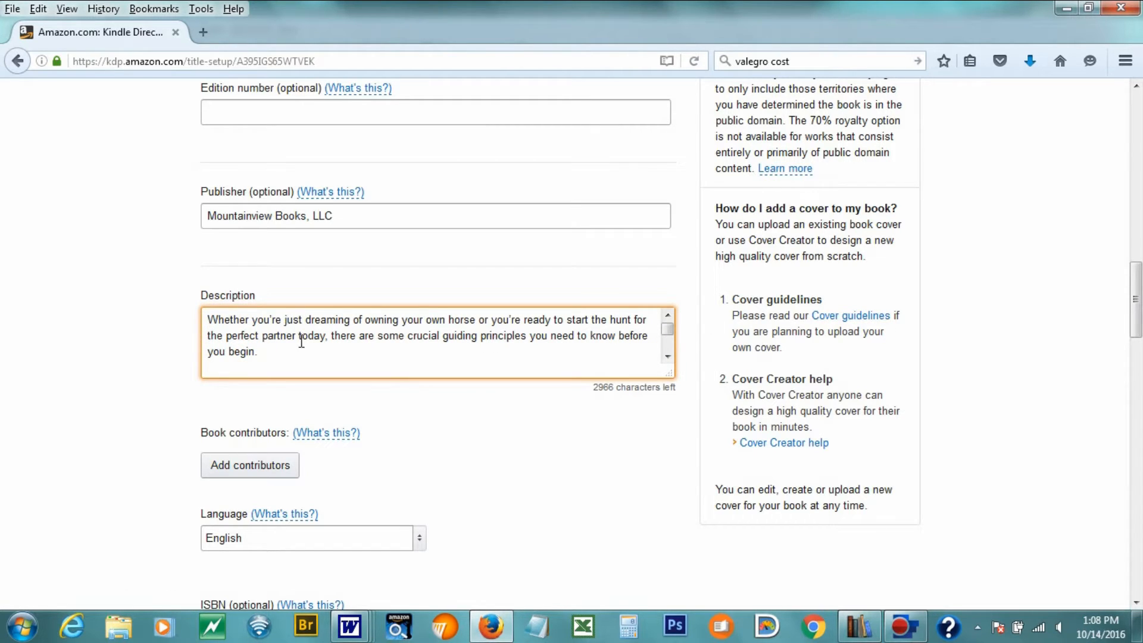
left_click(668, 356)
left_click(668, 355)
left_click(667, 355)
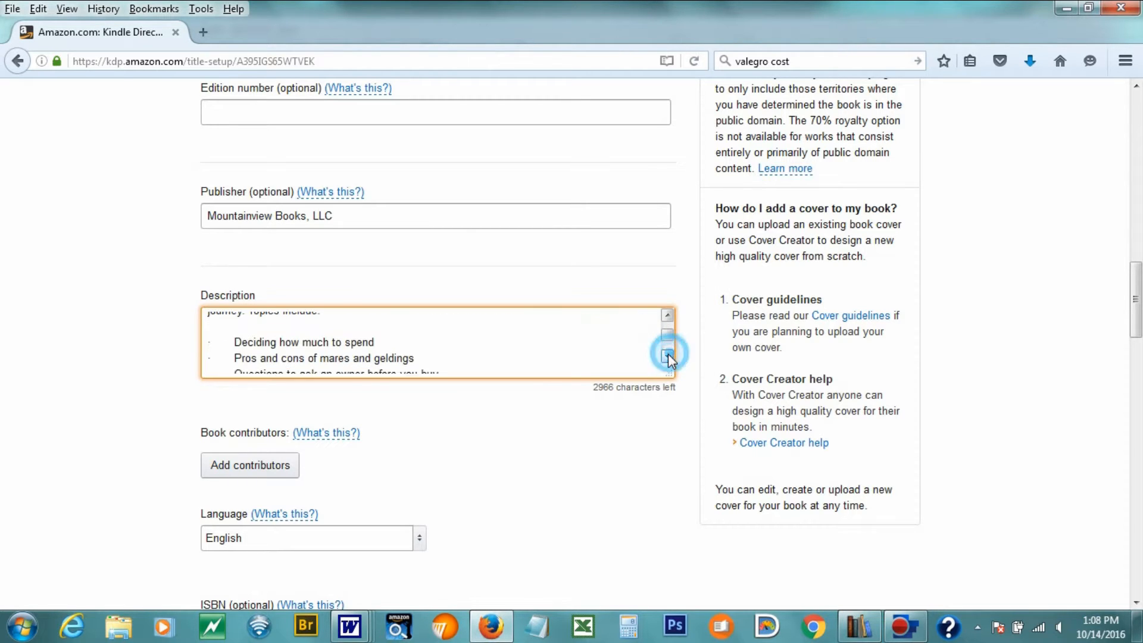
left_click(668, 355)
left_click(667, 356)
Add a book contributor with the author's first and last name and the title Author, and save it
scroll(512, 437, "down", 3)
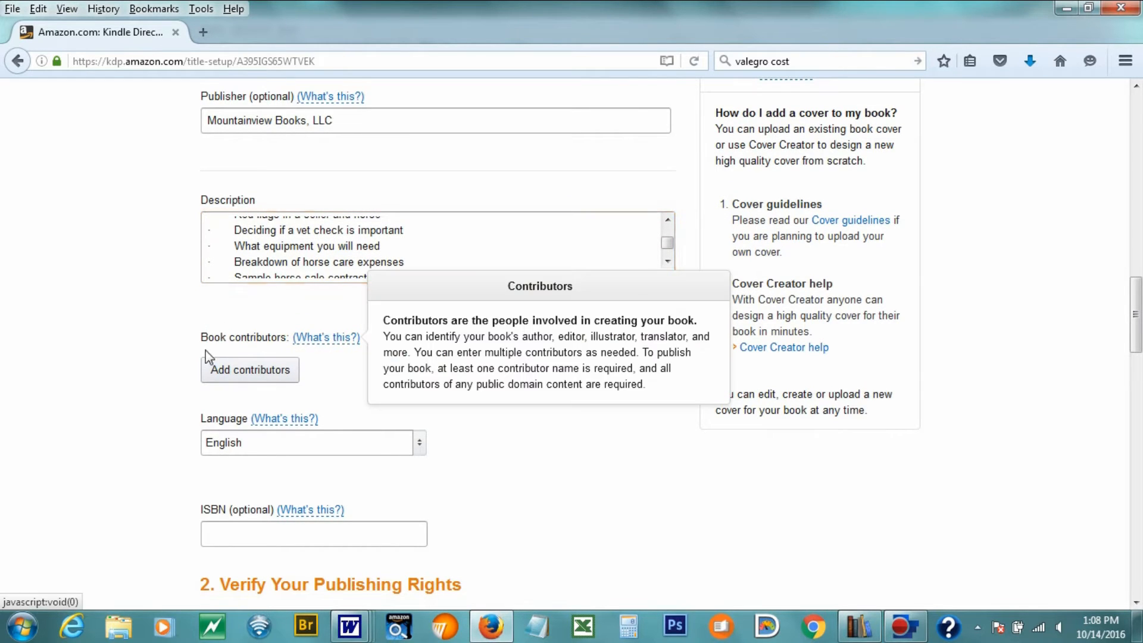
left_click(228, 370)
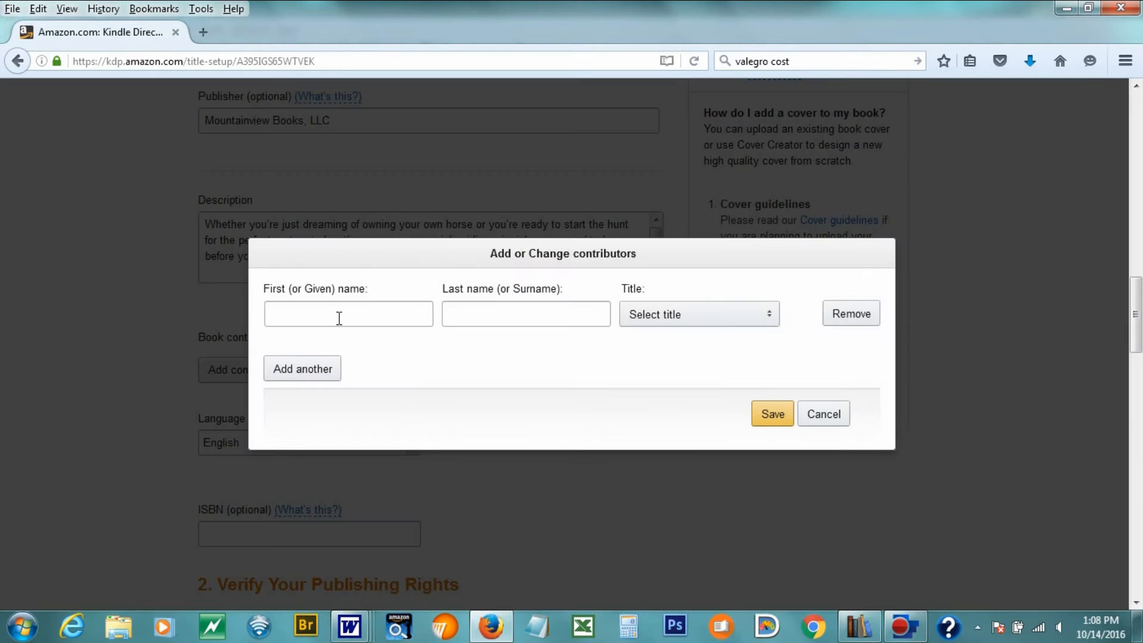
left_click(336, 316)
type("C. J.")
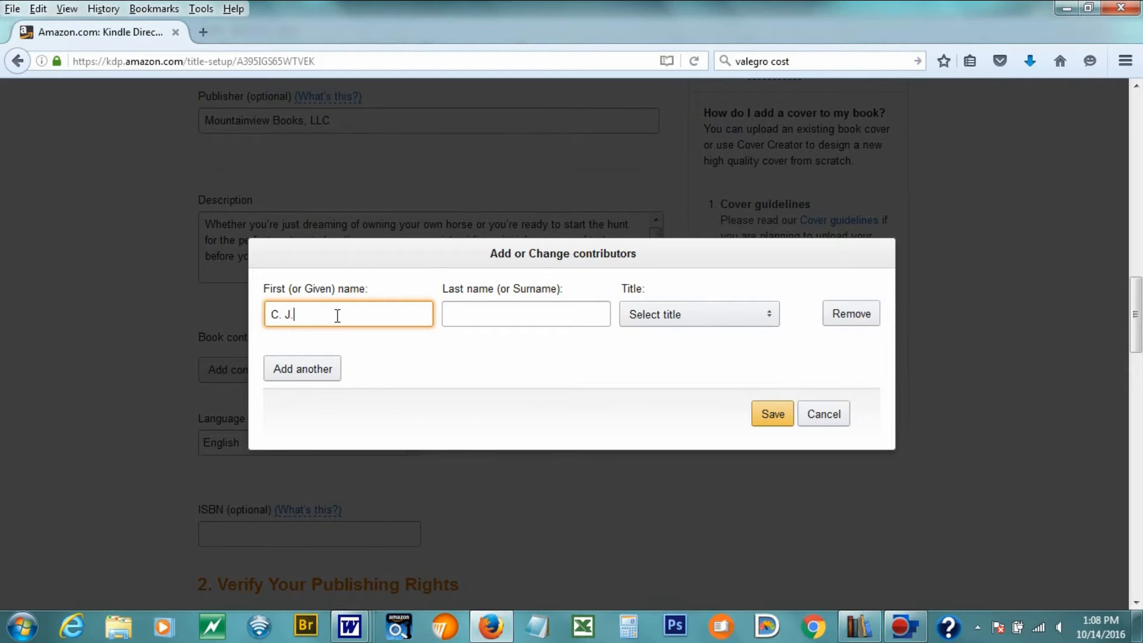
type("D")
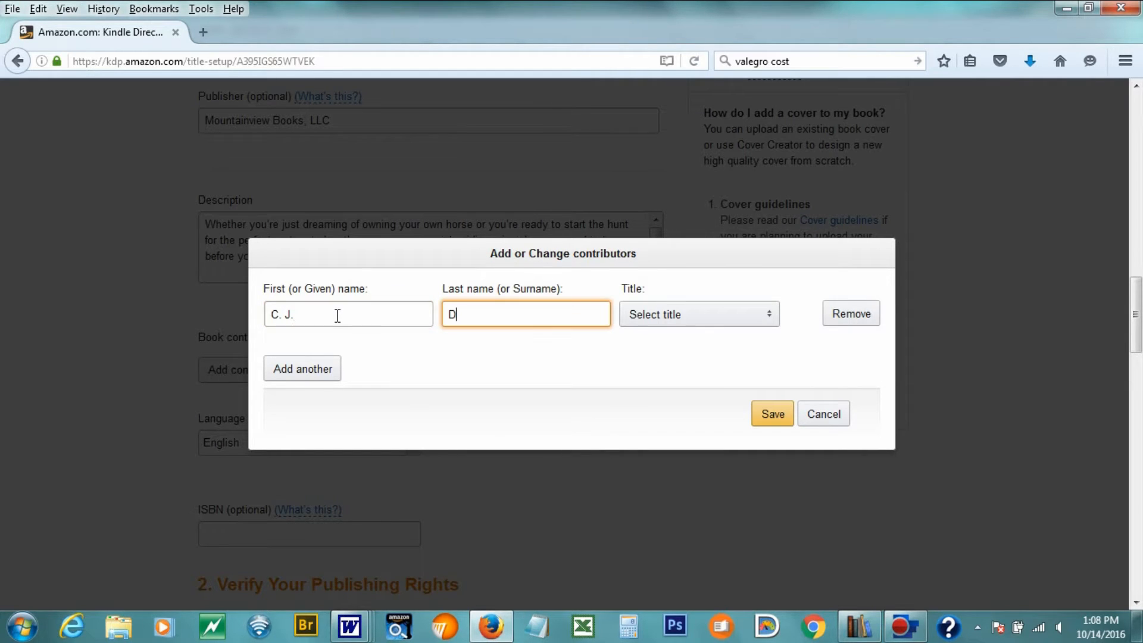
type("arlington")
left_click(699, 316)
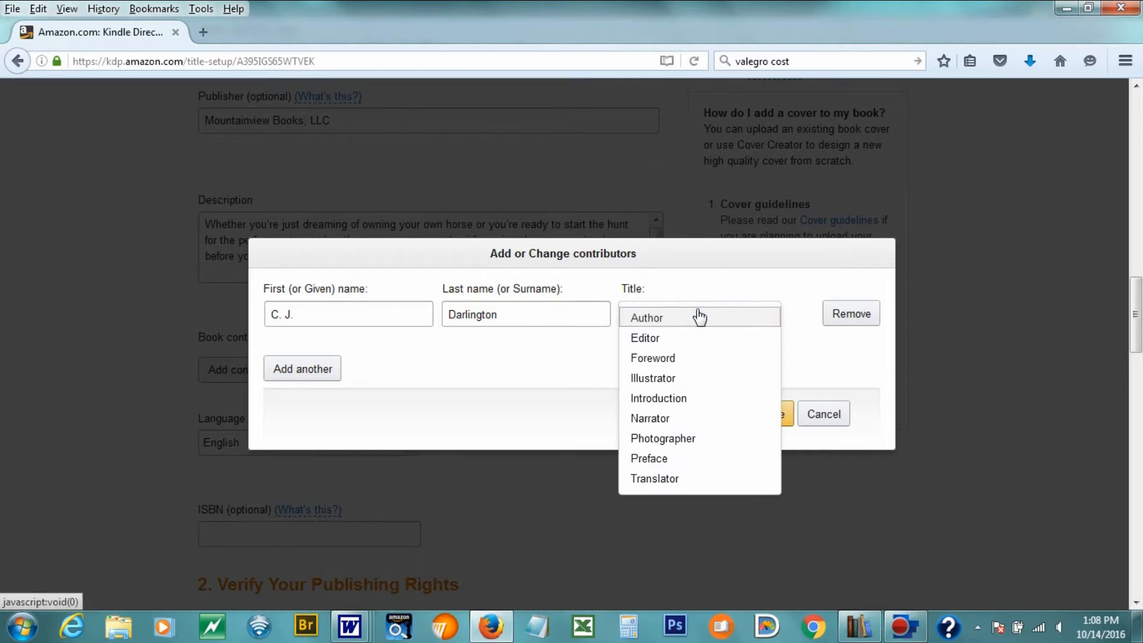
left_click(658, 321)
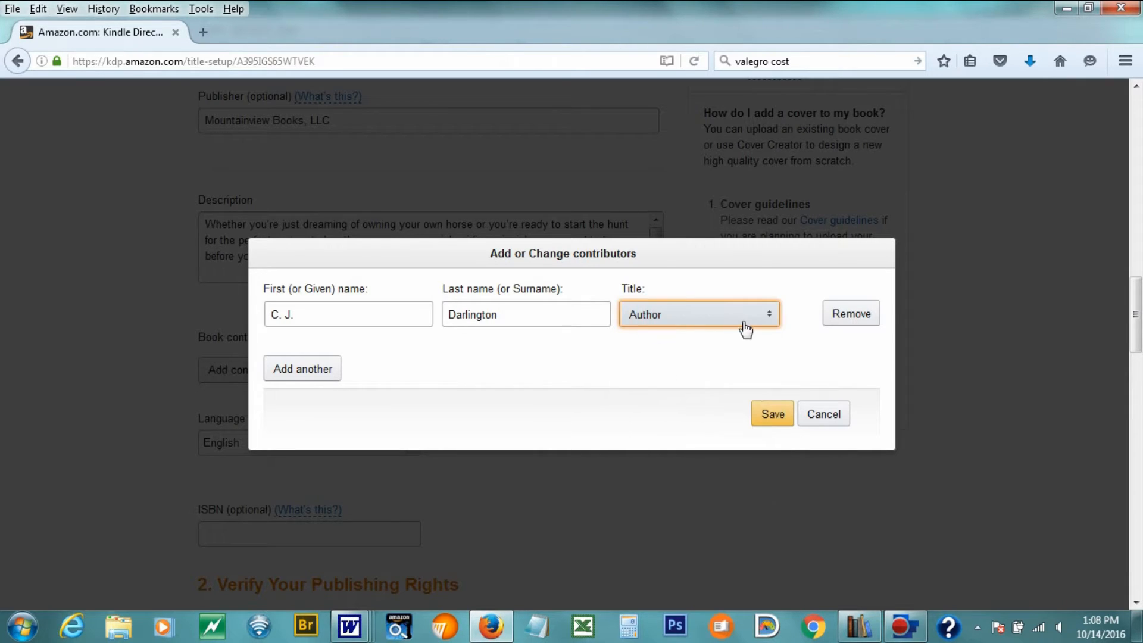
left_click(772, 415)
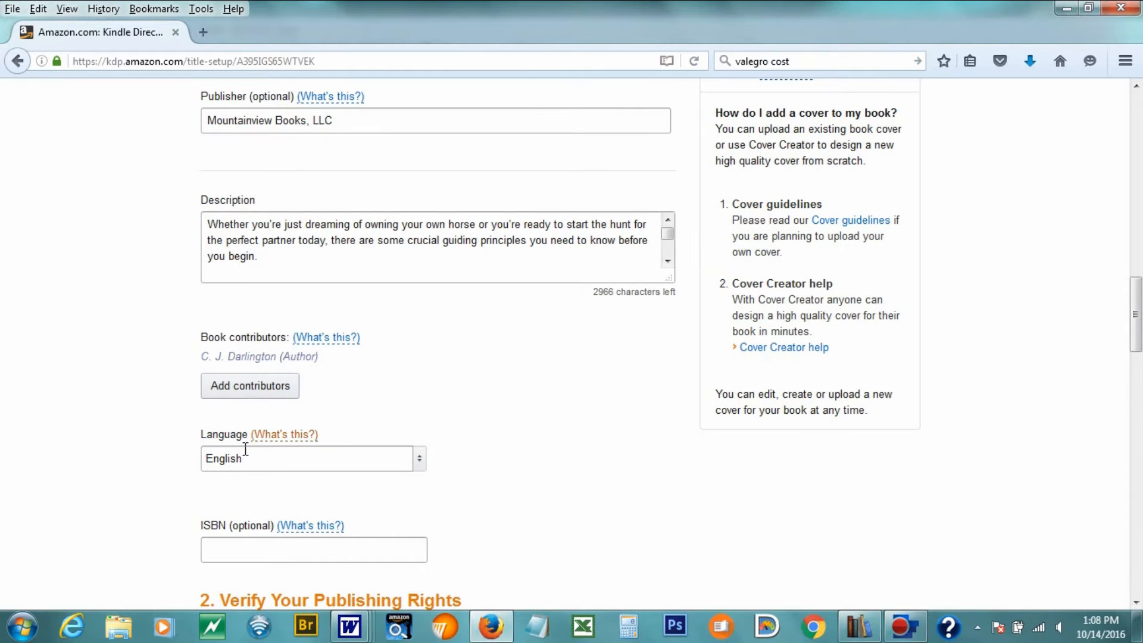
scroll(430, 440, "down", 3)
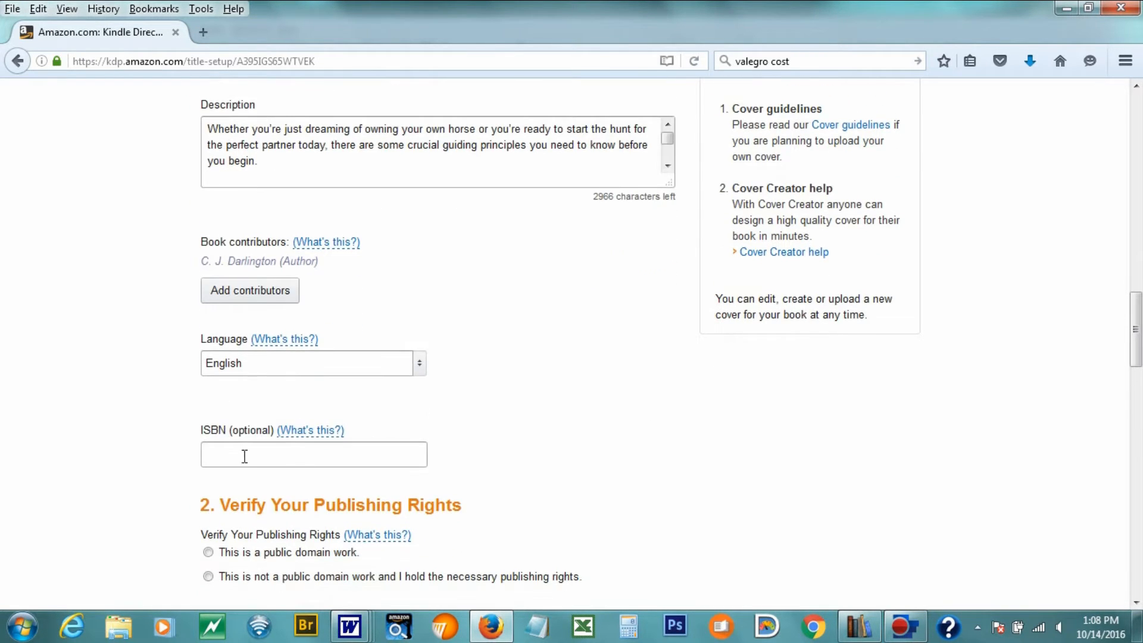
left_click(244, 456)
scroll(660, 395, "down", 3)
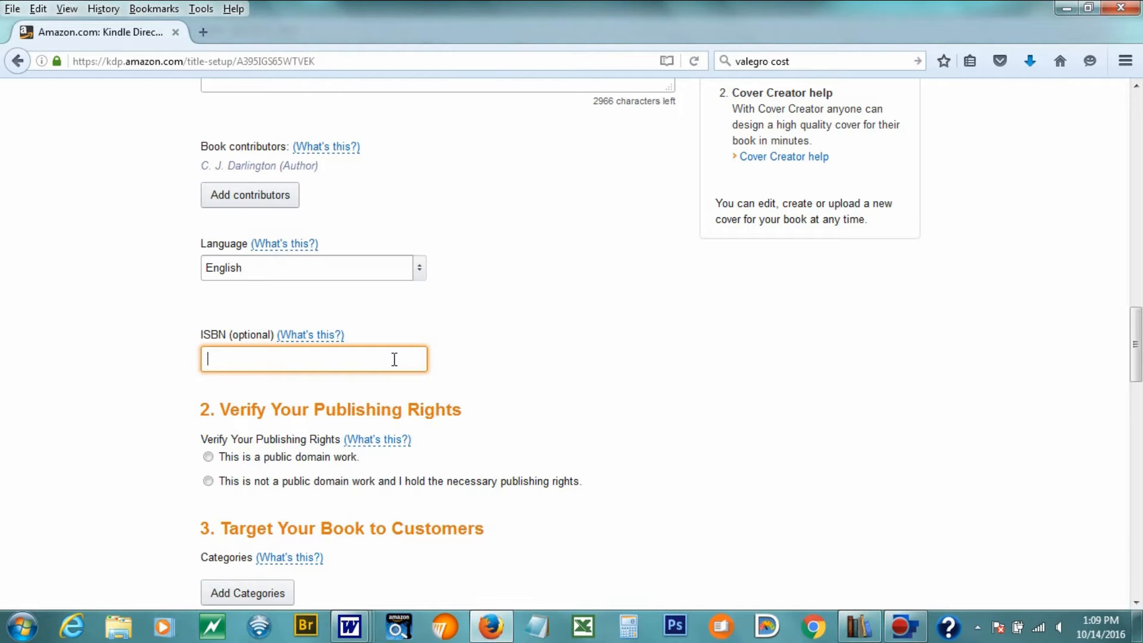
key("ctrl+v")
right_click(529, 347)
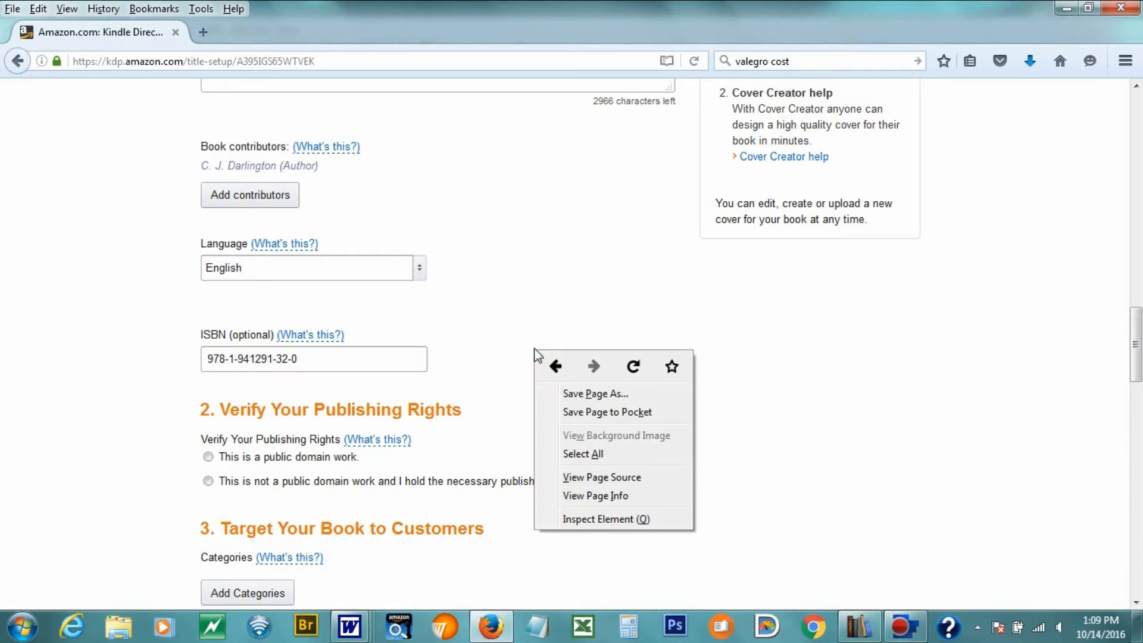
left_click(469, 347)
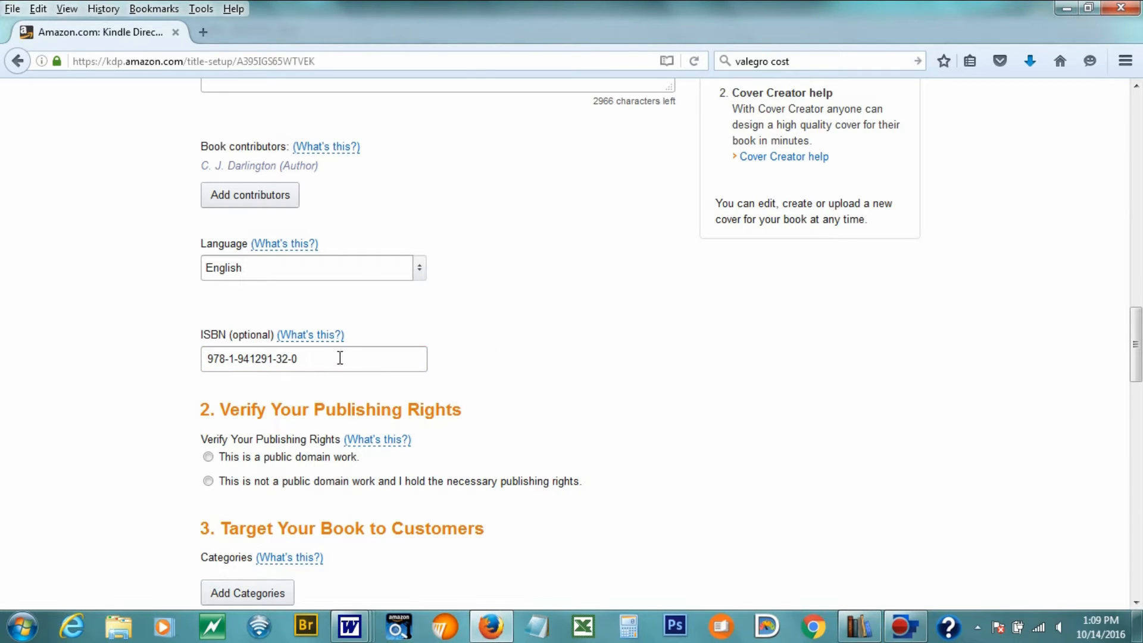
scroll(340, 358, "down", 3)
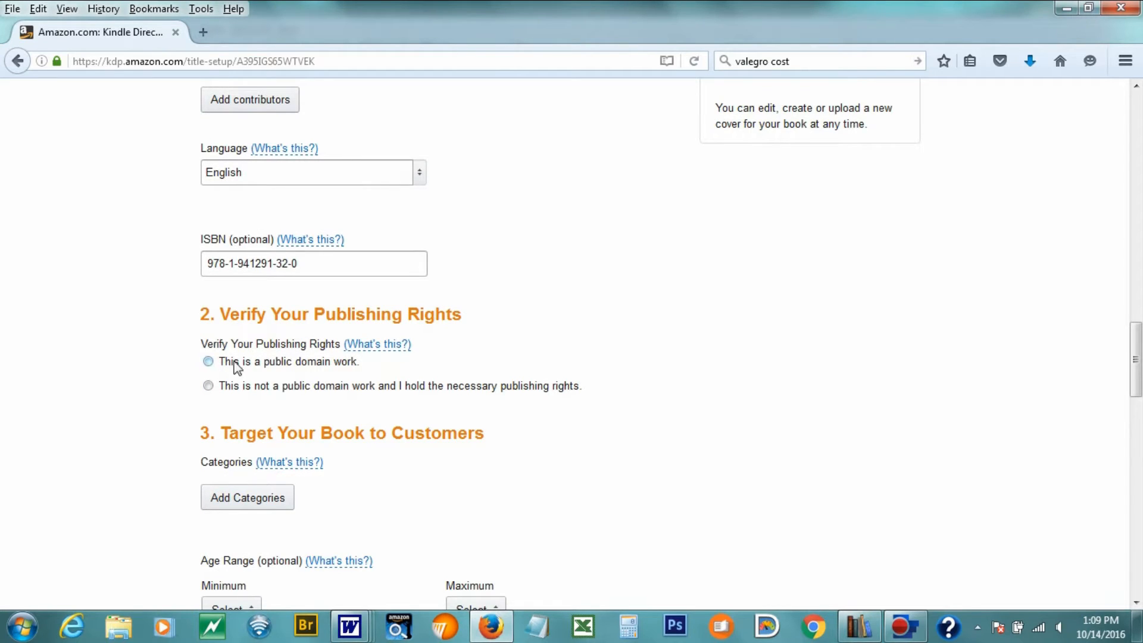
left_click(209, 385)
Start adding book categories and choose the nonfiction category PETS > Horses as the first one
scroll(440, 394, "down", 3)
scroll(449, 394, "down", 3)
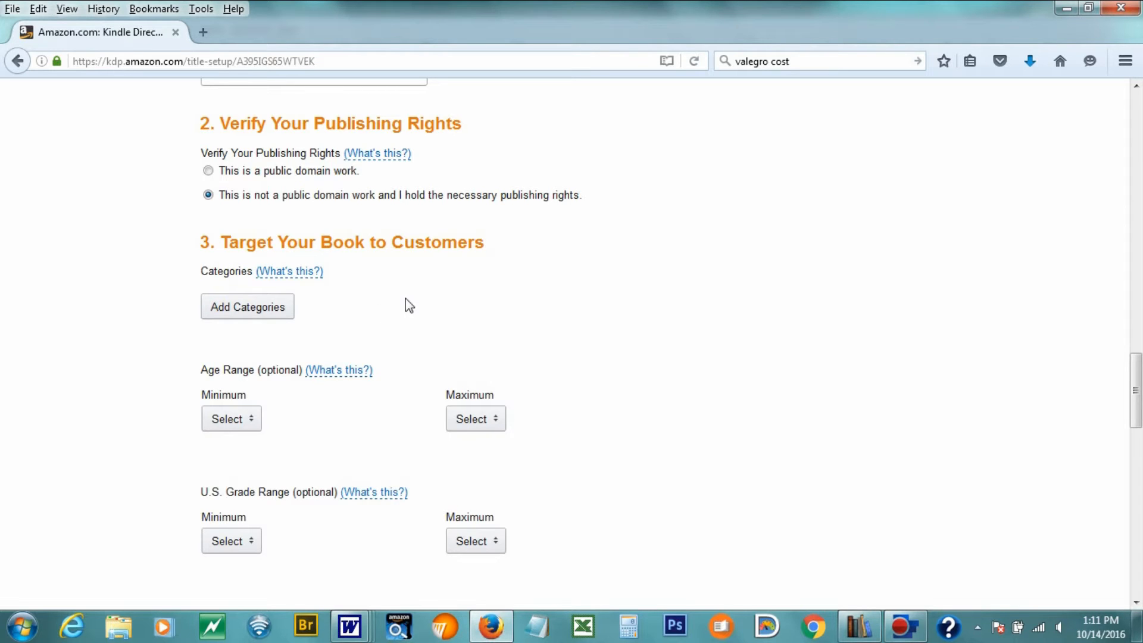
left_click(275, 307)
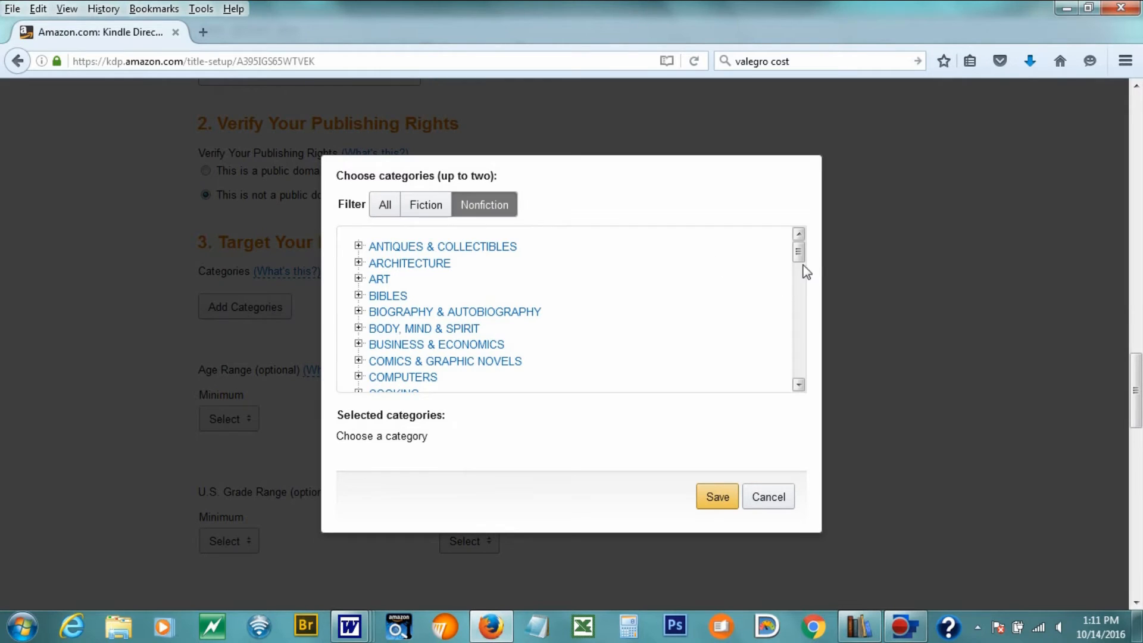
left_click_drag(801, 254, 823, 335)
left_click(358, 317)
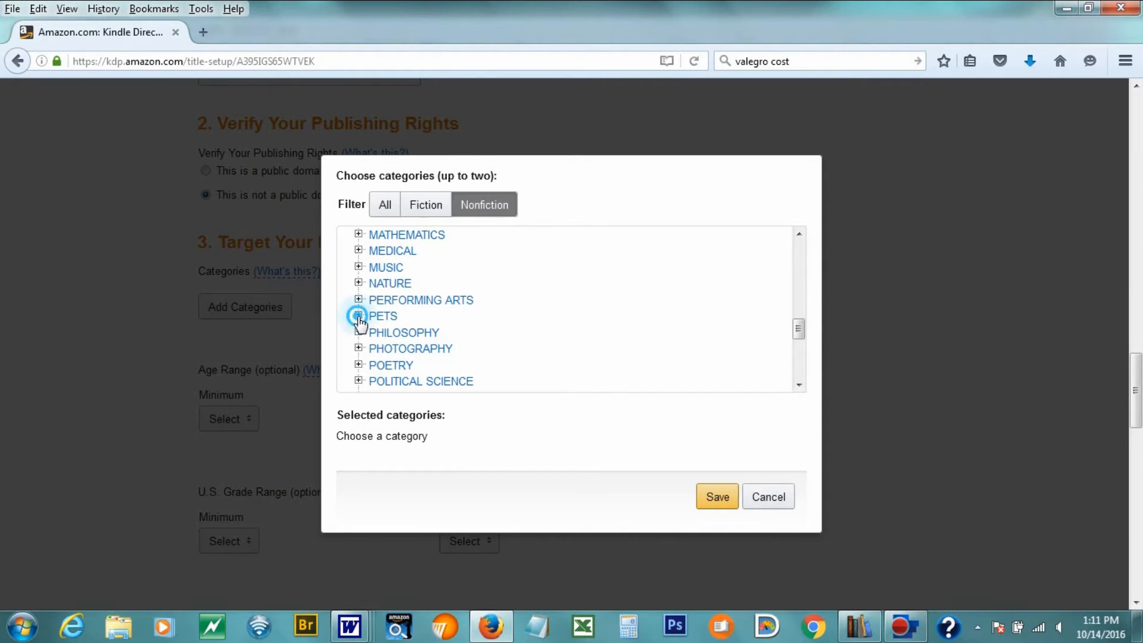
left_click_drag(798, 316, 803, 327)
left_click(375, 338)
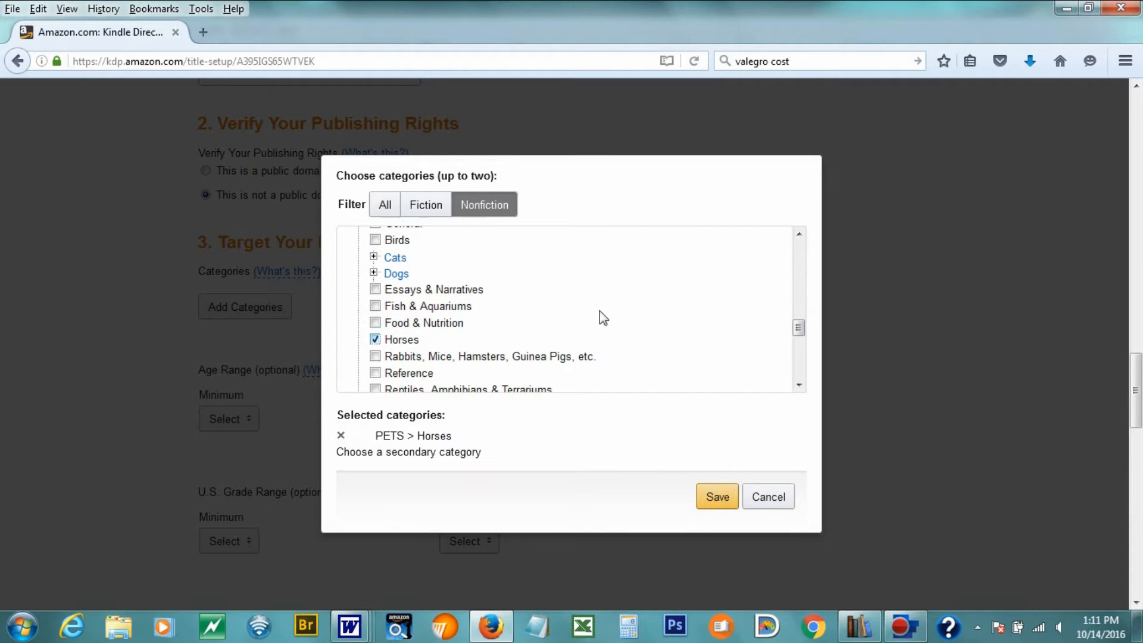
Choose SPORTS & RECREATION > Equestrian as the secondary category and save the category selection
left_click_drag(799, 328, 804, 361)
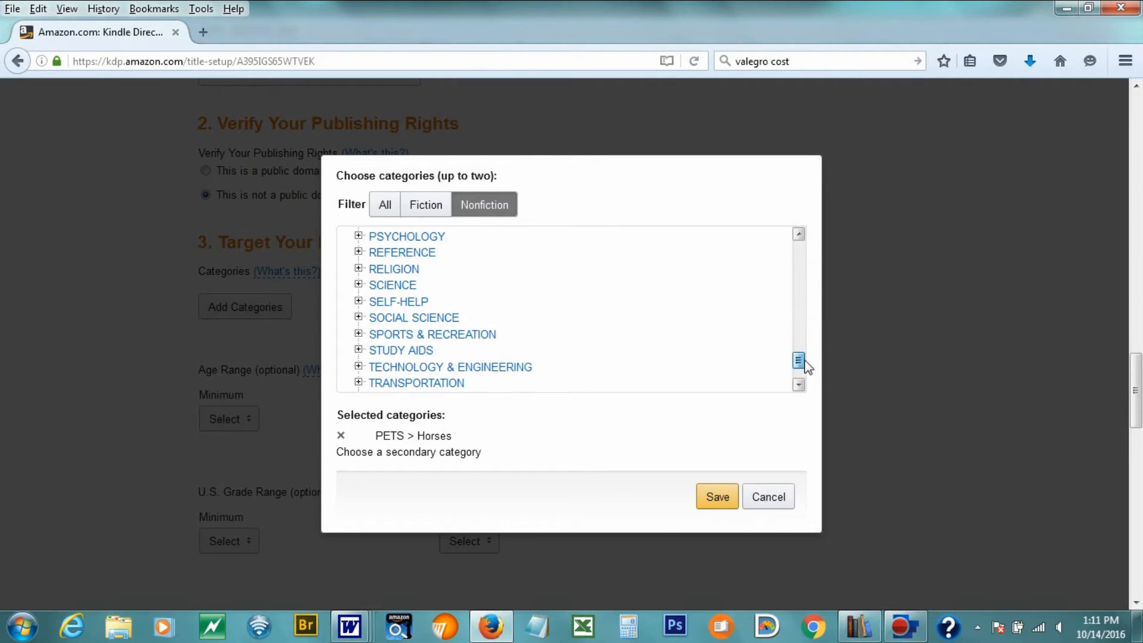
left_click(358, 334)
left_click_drag(798, 296, 802, 318)
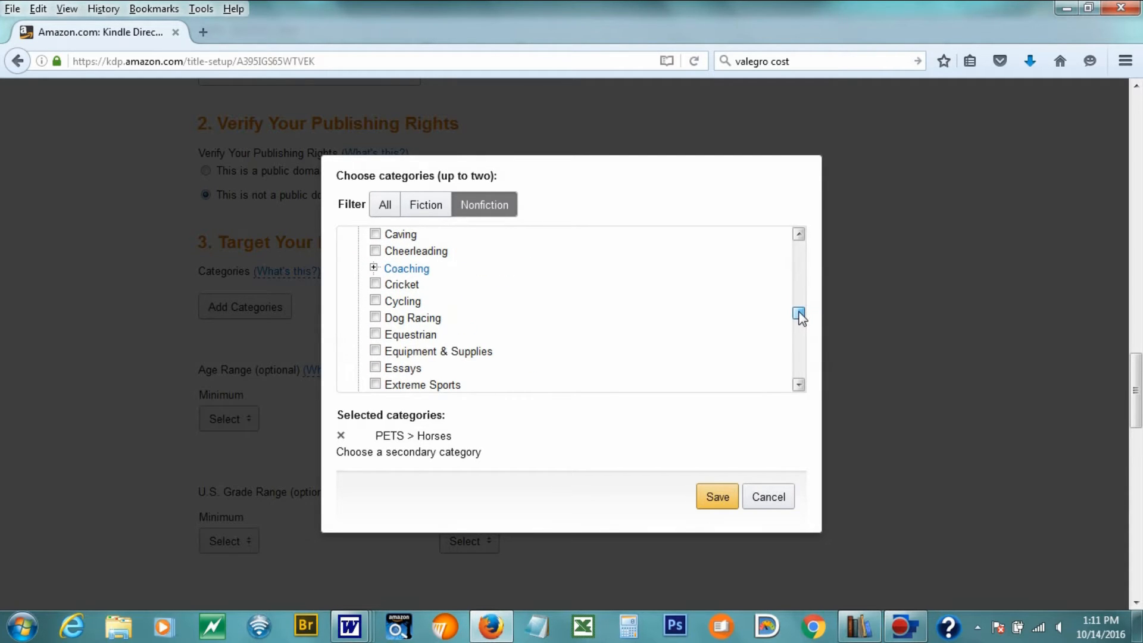
left_click(375, 334)
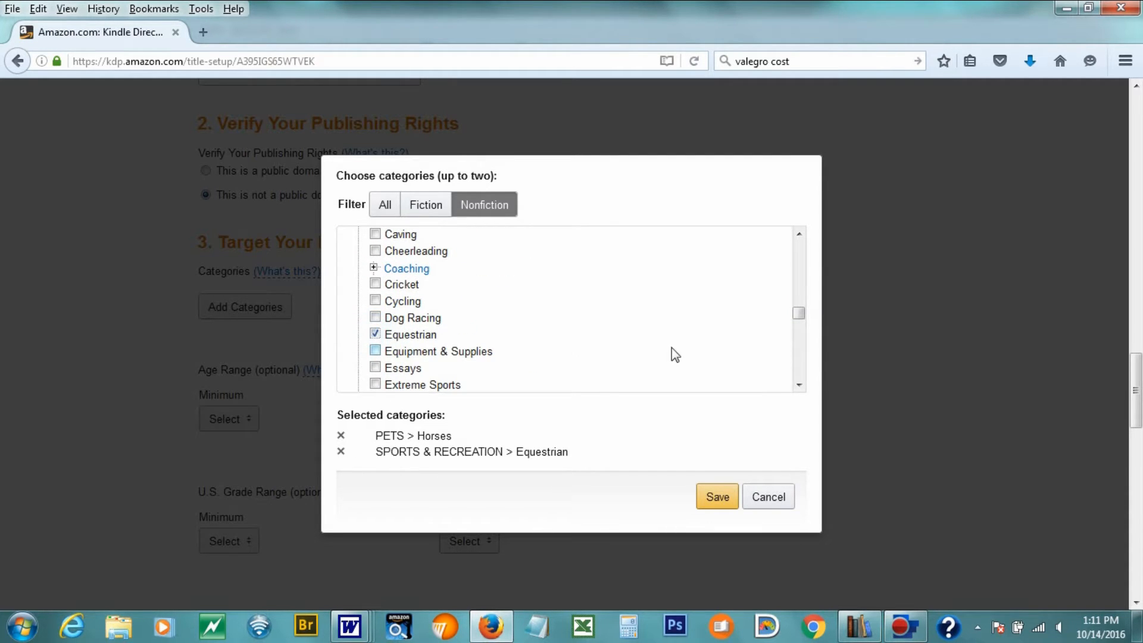
left_click(720, 498)
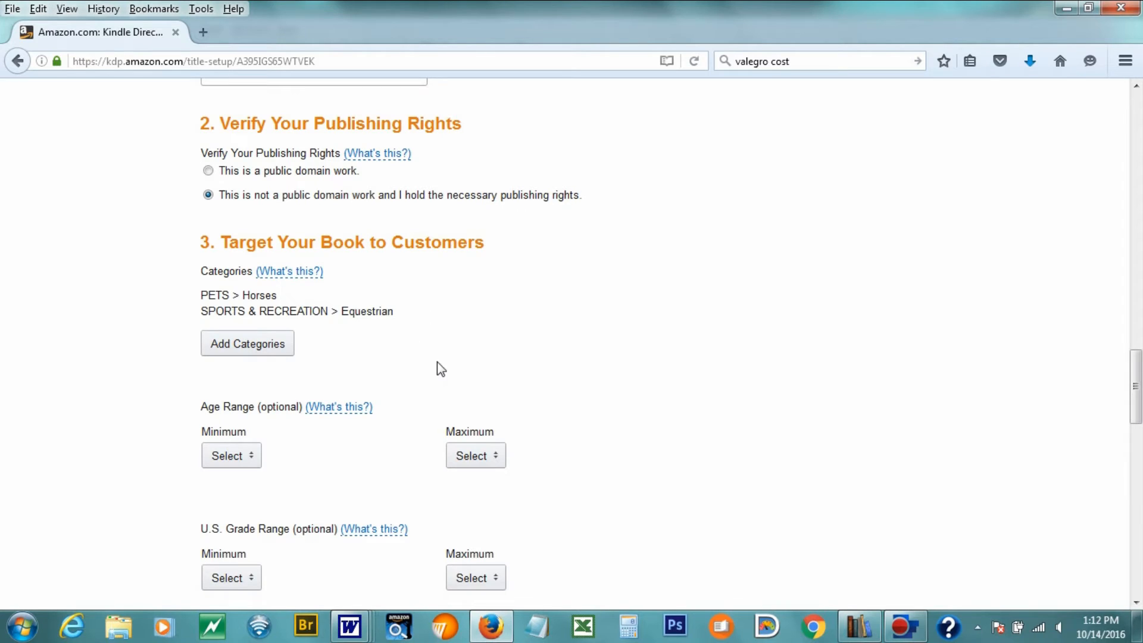
Enter the search keywords "first horse, buying a horse, horse care, how to buy a horse, horse books, horses books, buying first horse"
scroll(524, 341, "down", 3)
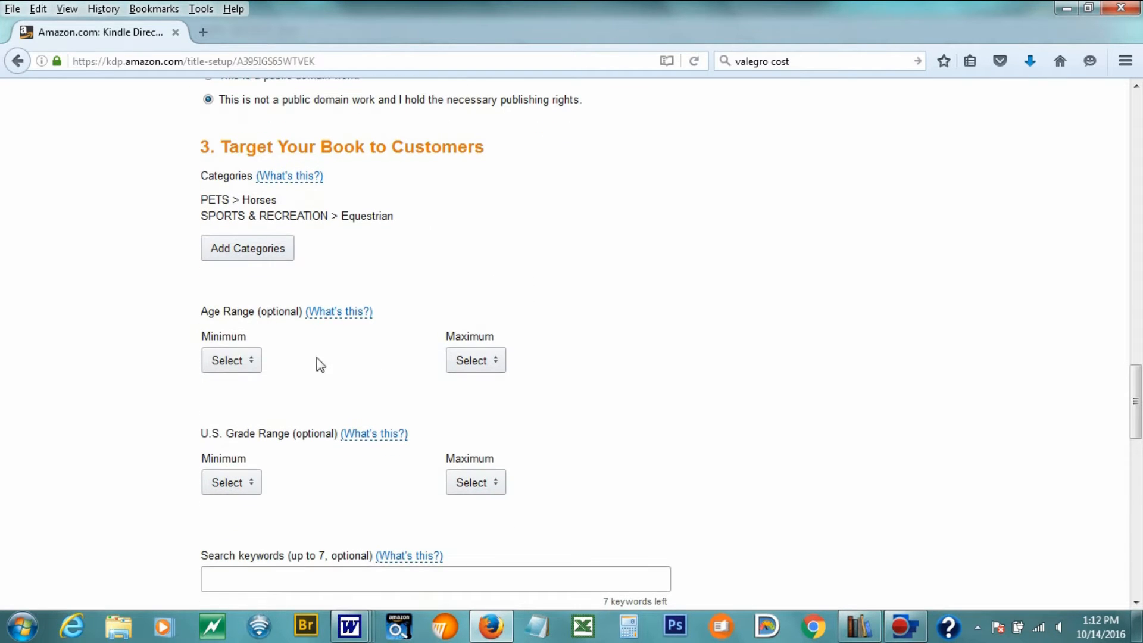
scroll(341, 353, "down", 6)
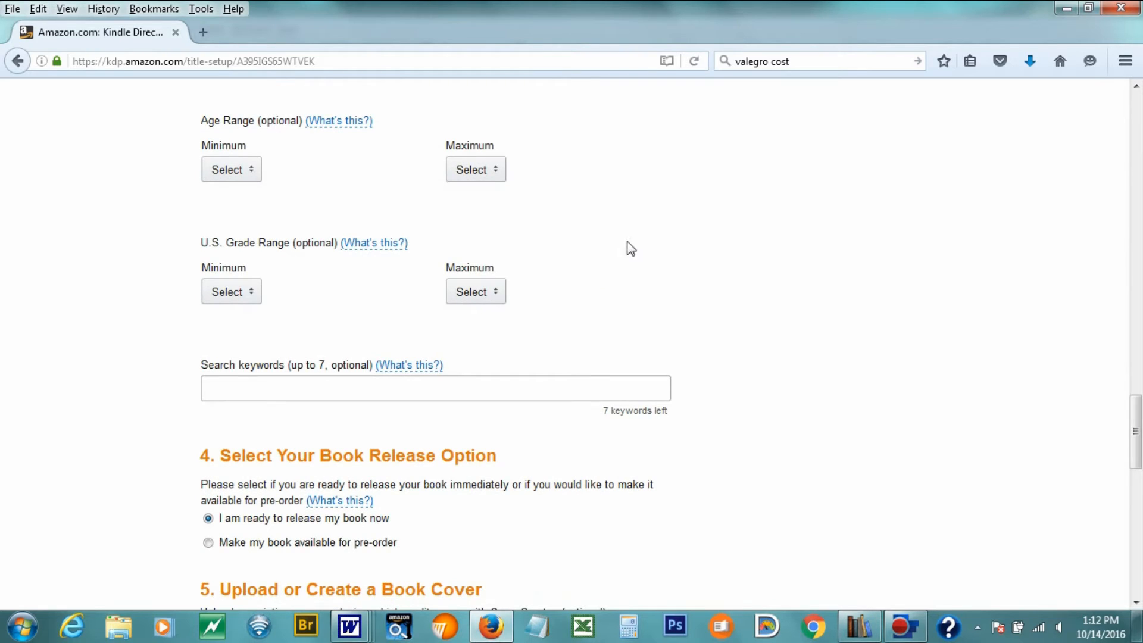
scroll(631, 249, "down", 3)
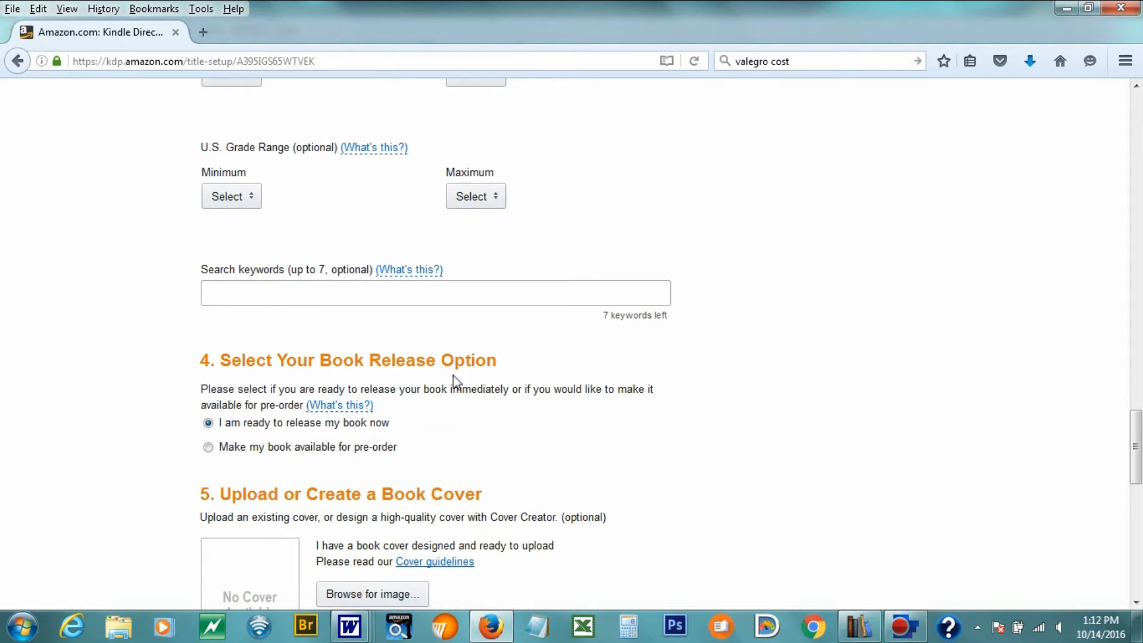
left_click(270, 286)
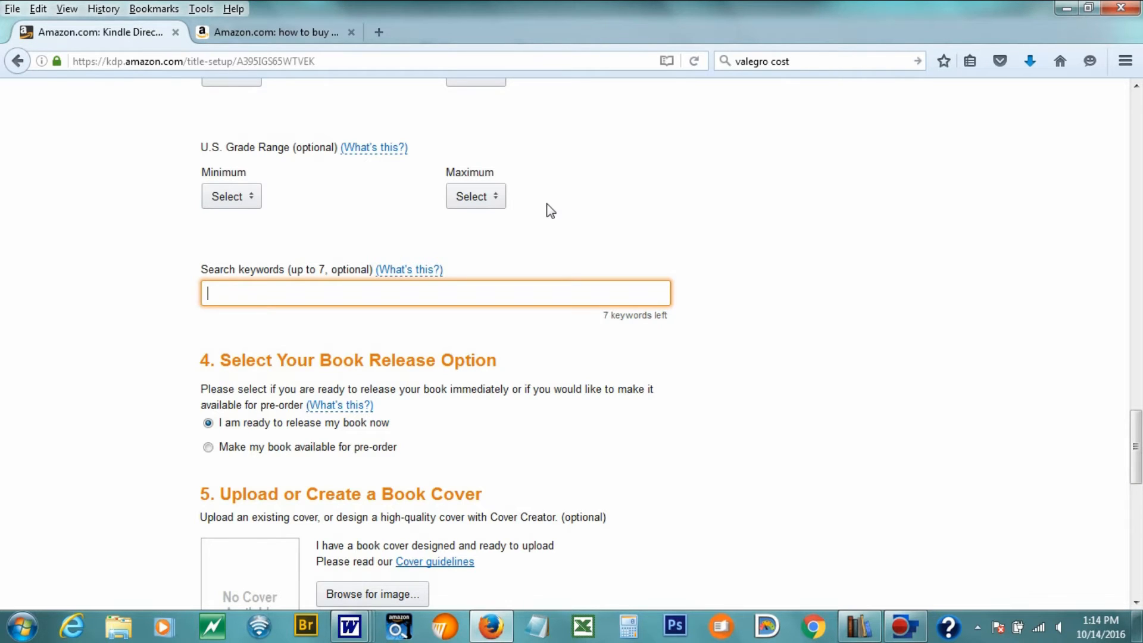
type("first horse, buying a hor")
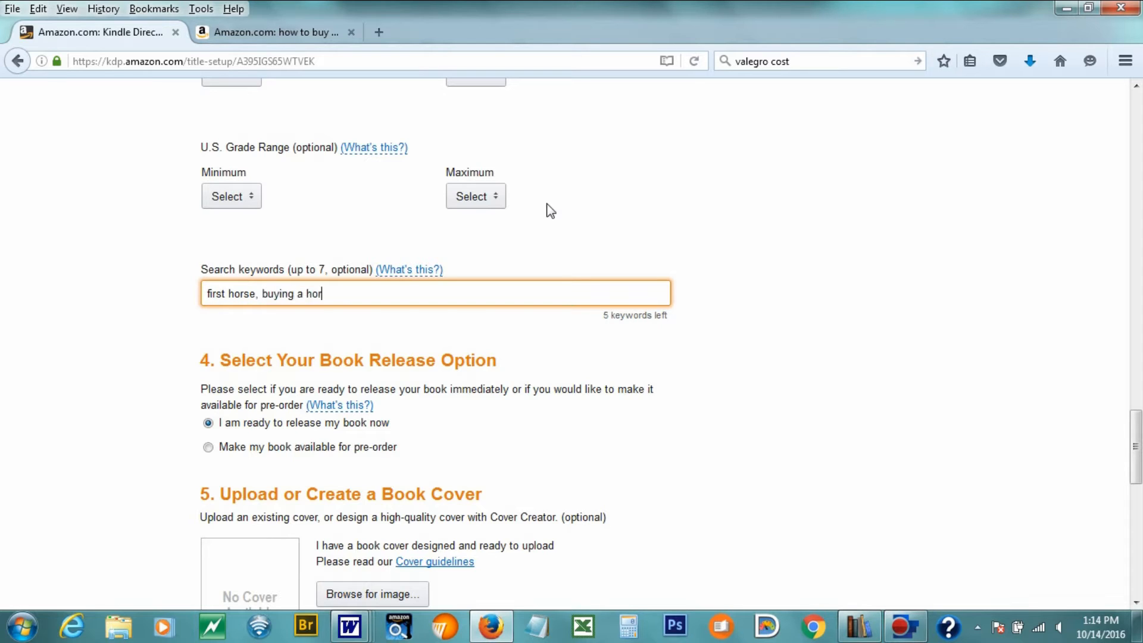
type("se, horse care, how to buy a ")
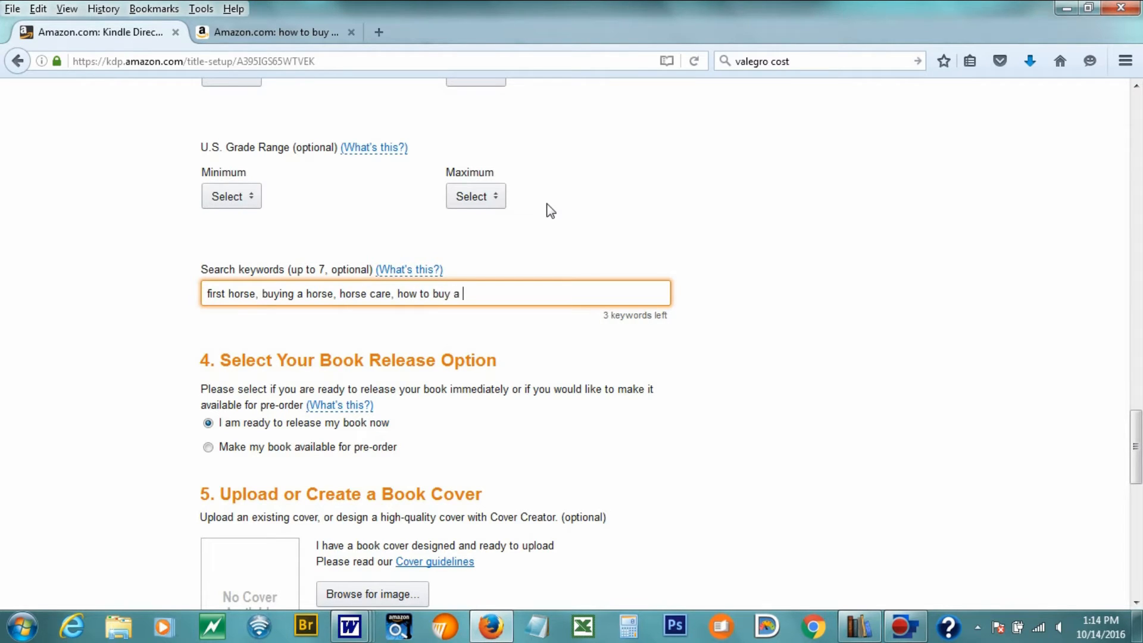
type("horse, horse books, ")
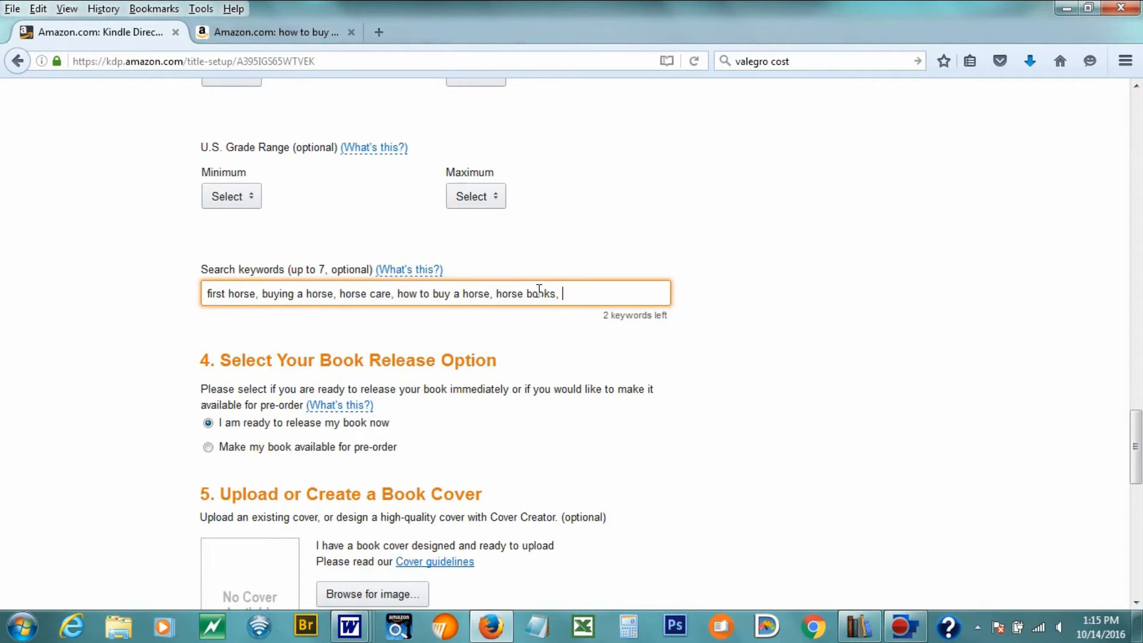
type("horses")
key("BackSpace")
type("ng first horse")
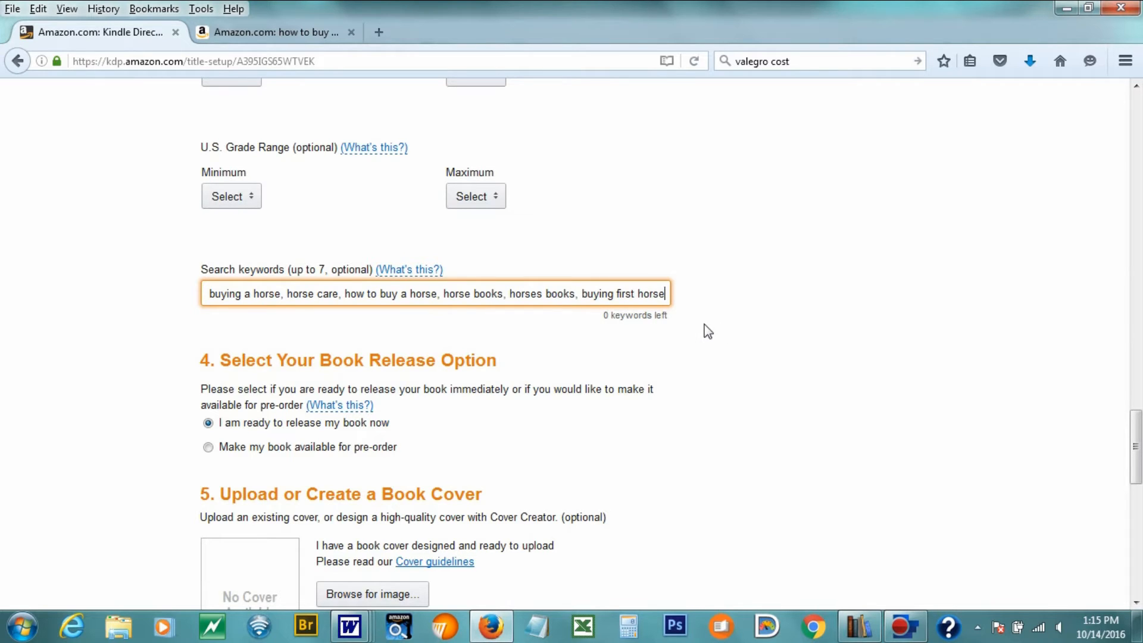
Upload the image first-horse-cover-final from the Pictures folder Book Cover Photos > horse ebooks as the book cover
scroll(543, 337, "down", 3)
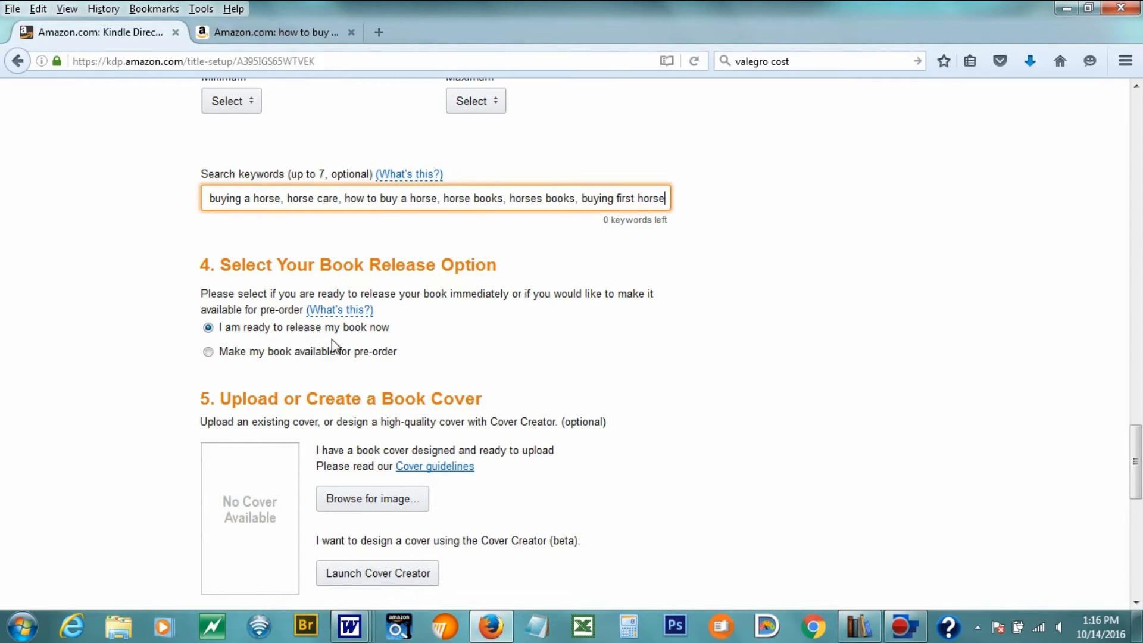
scroll(244, 307, "down", 4)
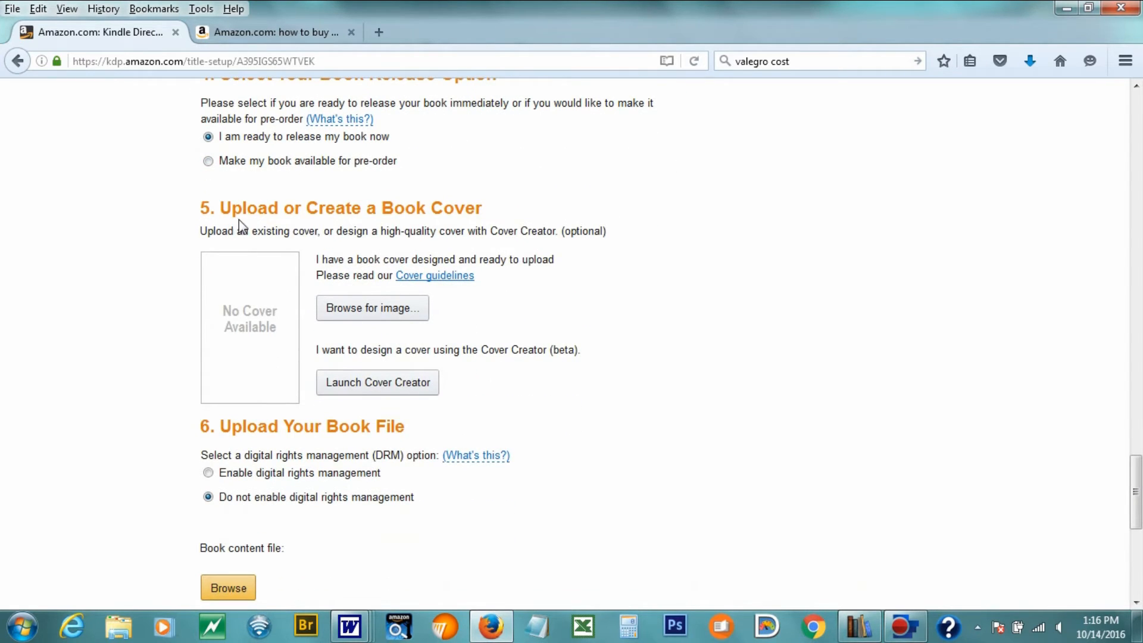
left_click(361, 311)
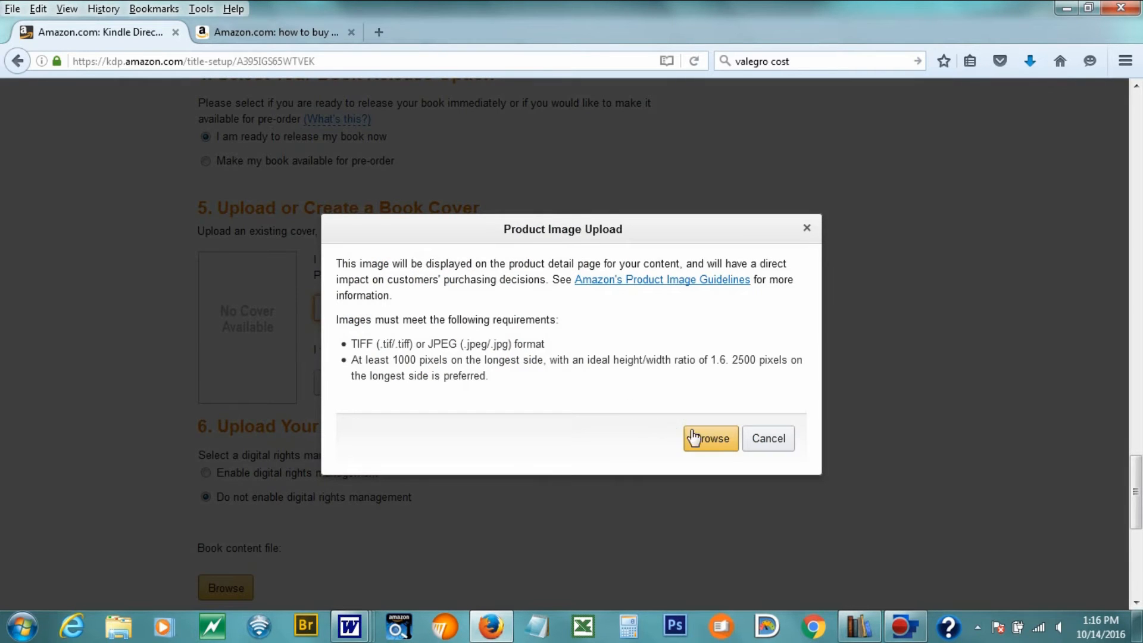
left_click(693, 438)
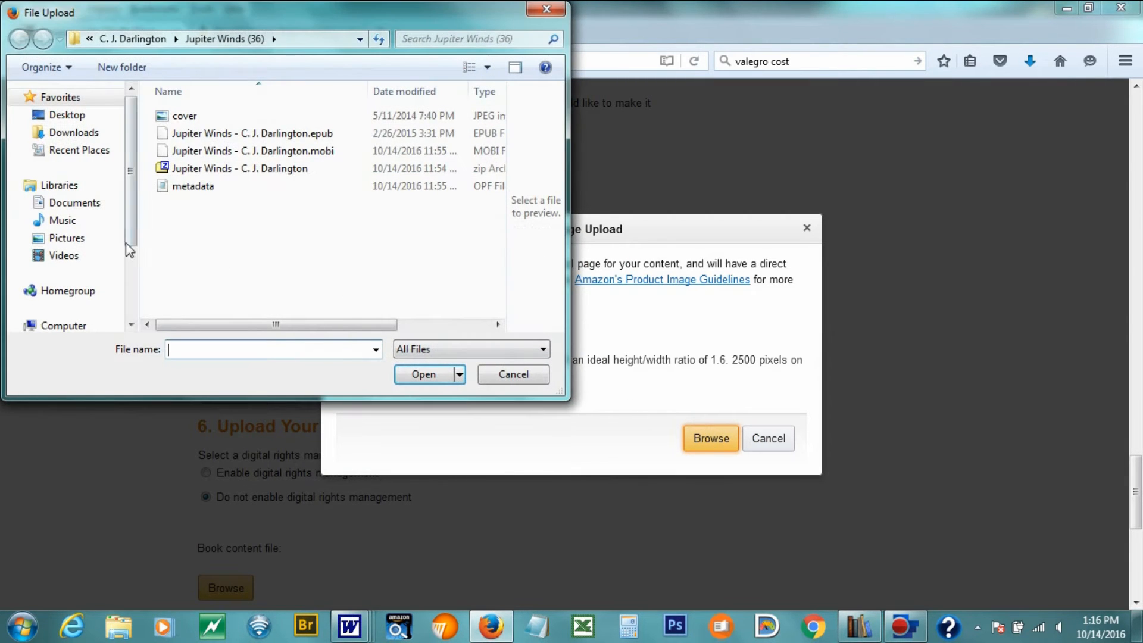
left_click(67, 238)
double_click(212, 196)
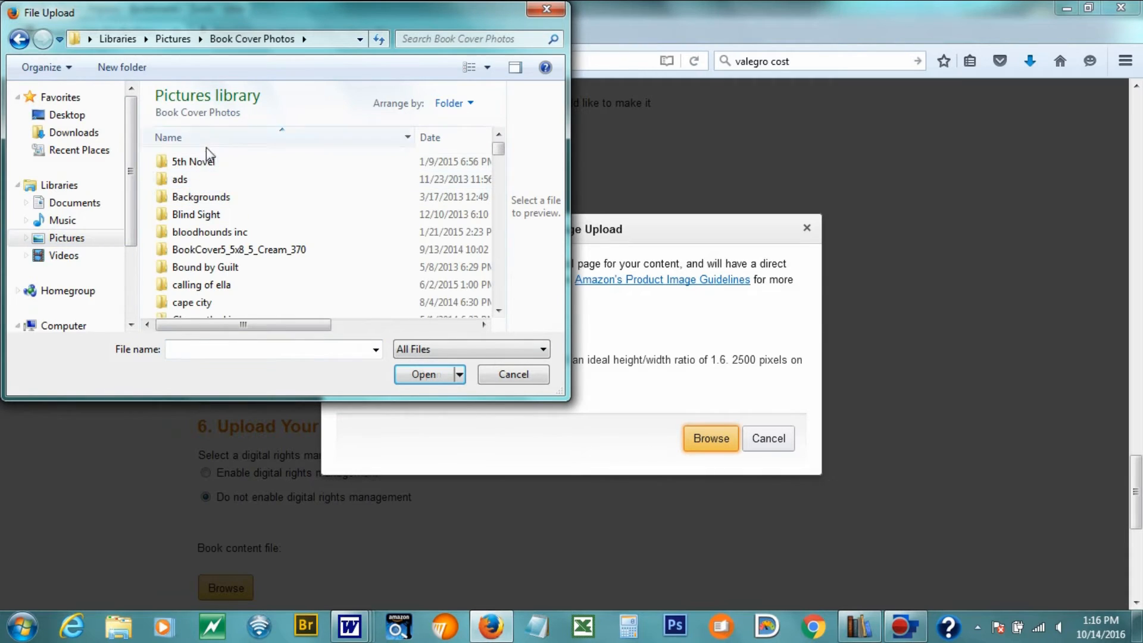
left_click_drag(502, 152, 505, 179)
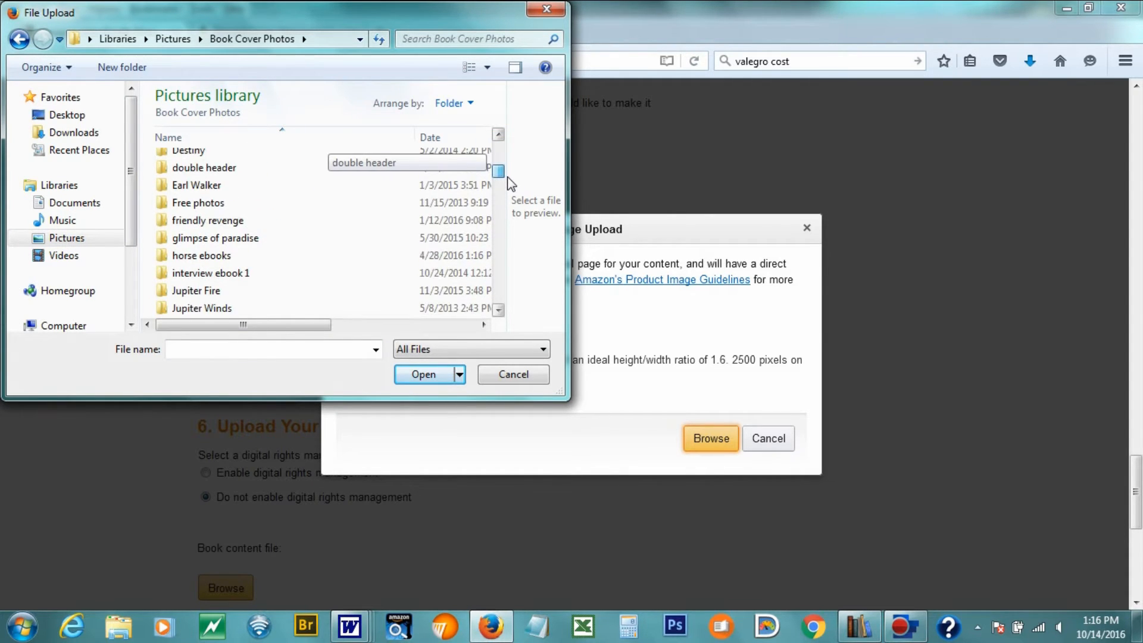
double_click(224, 257)
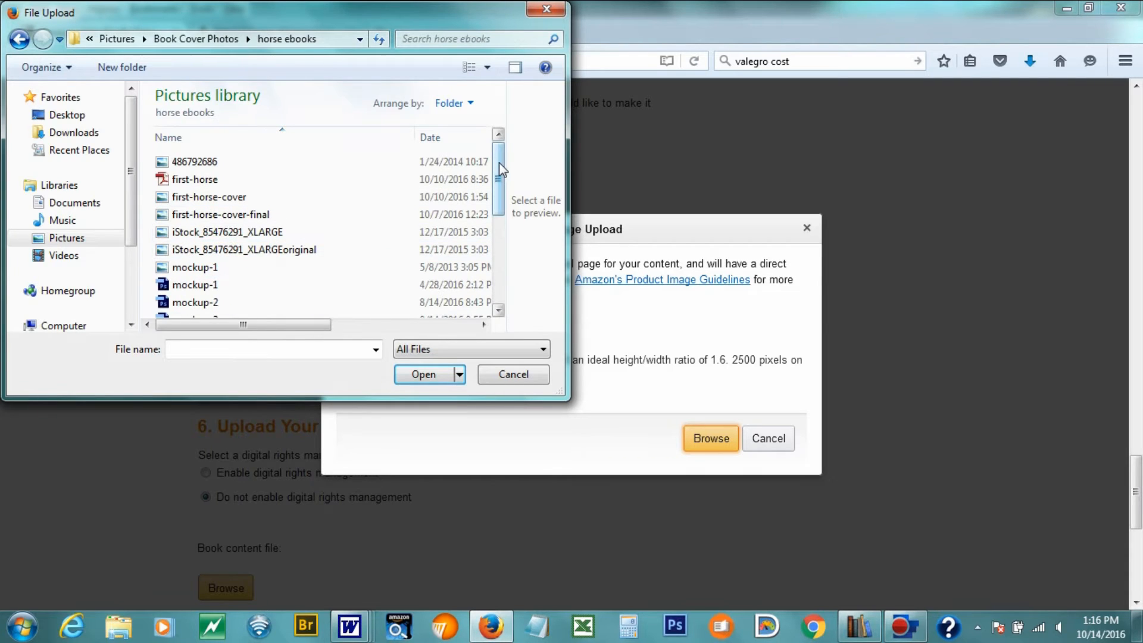
double_click(268, 213)
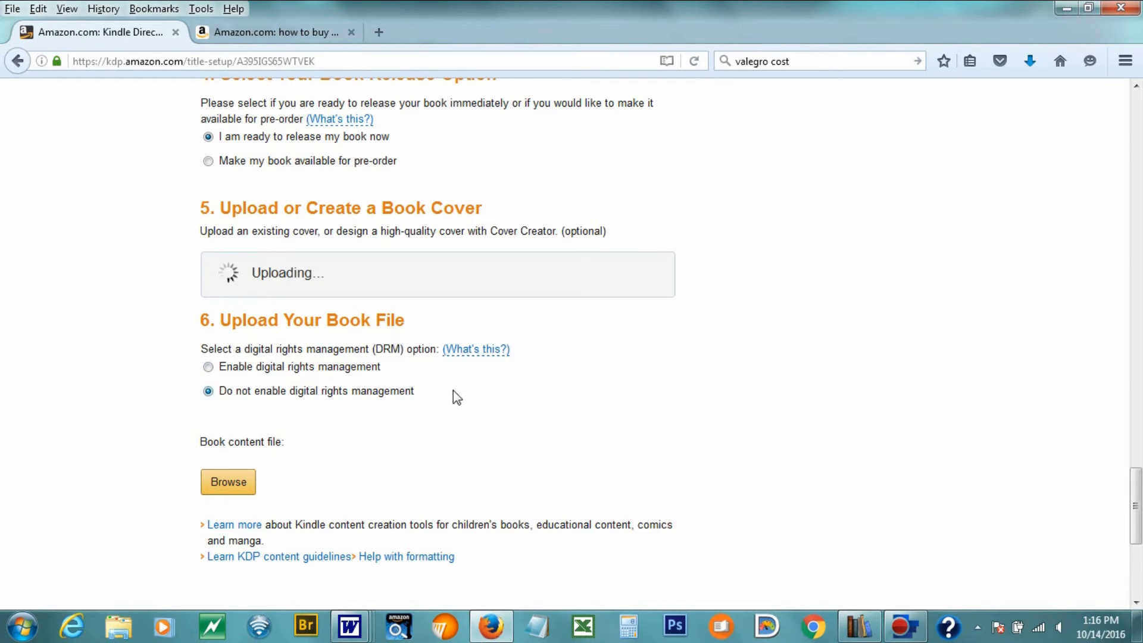
Upload the book content file from the "What I Wish I Knew When I Bought My (60)" folder under the author's folder in Calibre Library
scroll(455, 396, "down", 3)
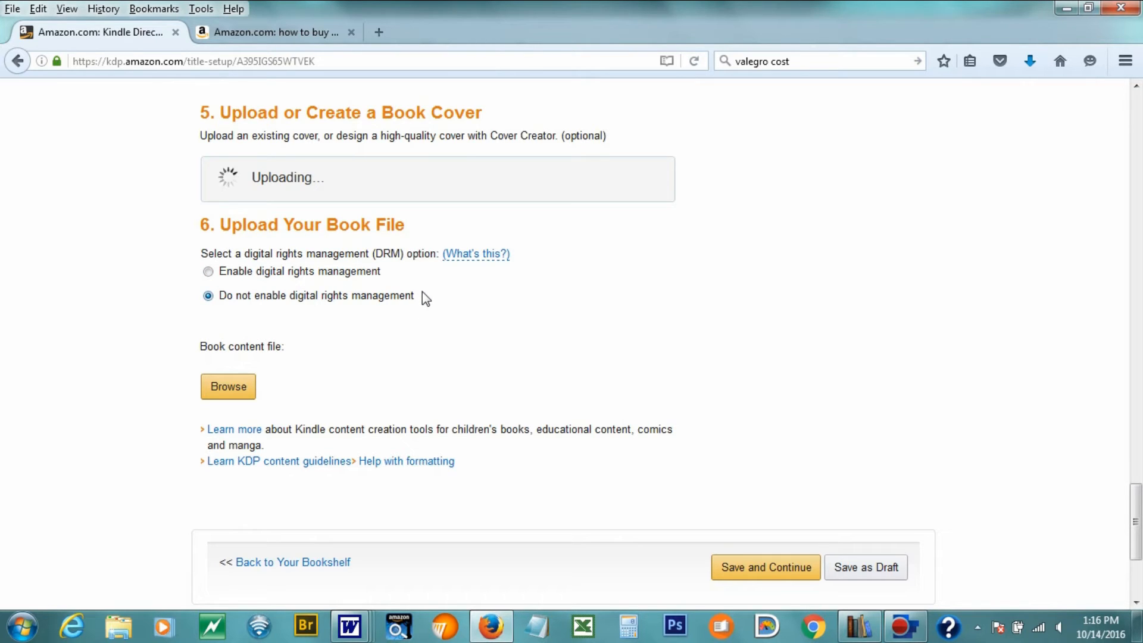
left_click(240, 388)
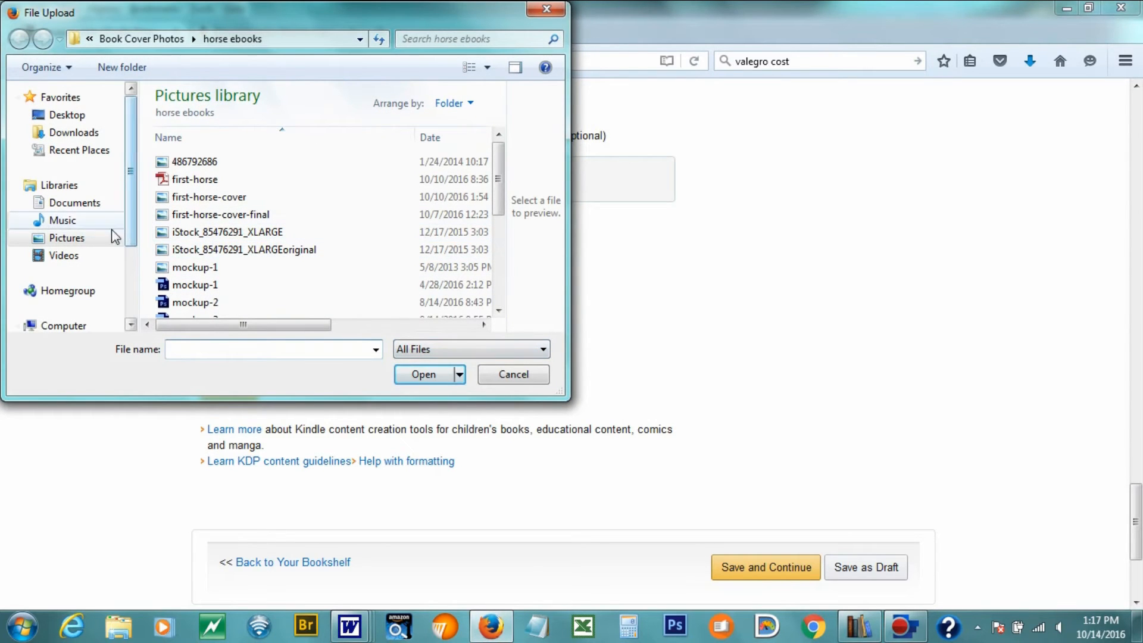
left_click(72, 203)
left_click_drag(498, 149, 497, 154)
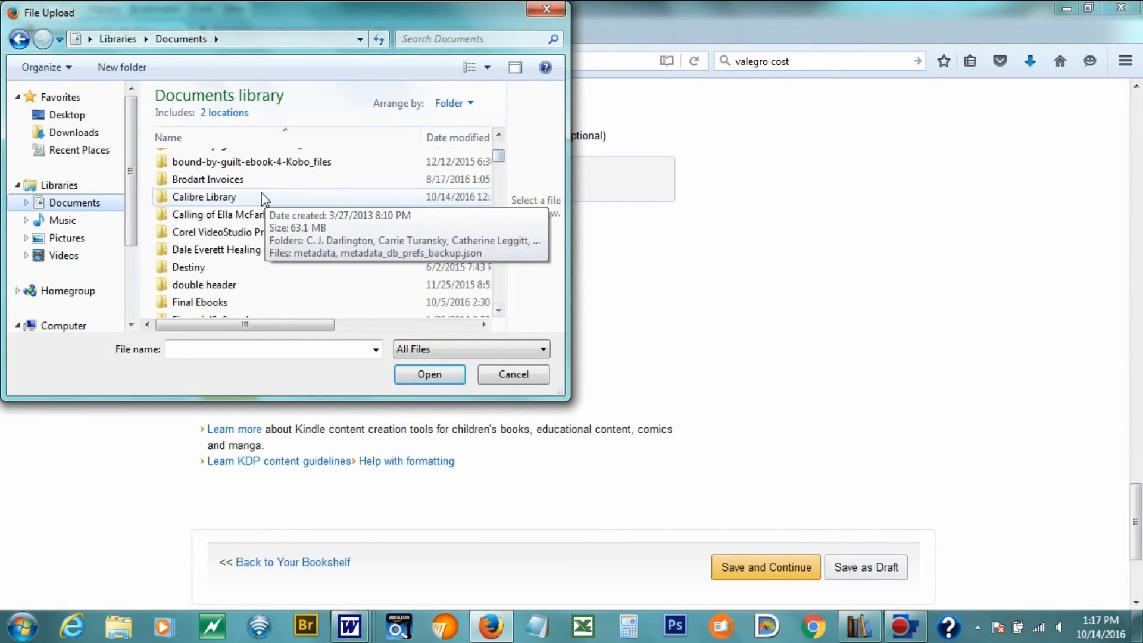
double_click(261, 197)
double_click(231, 163)
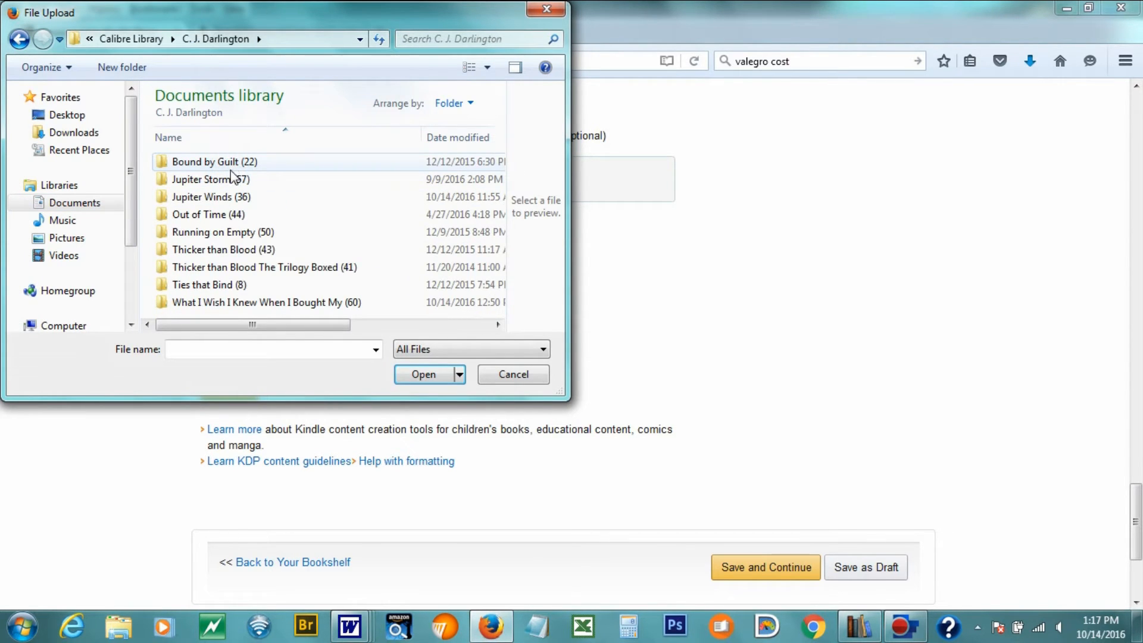
double_click(222, 303)
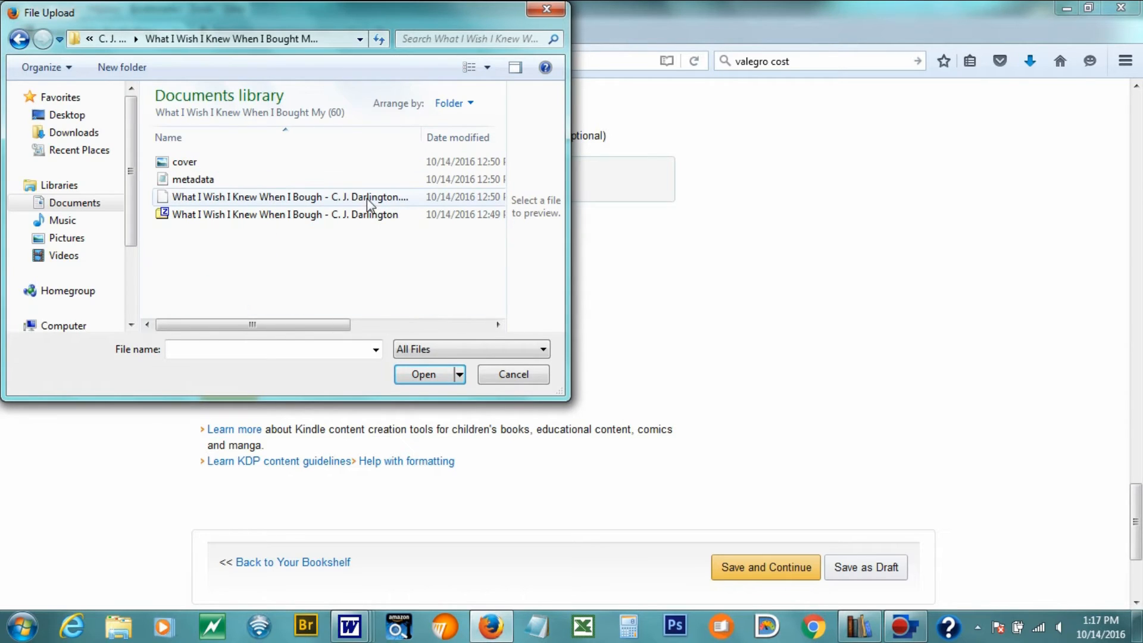
double_click(351, 197)
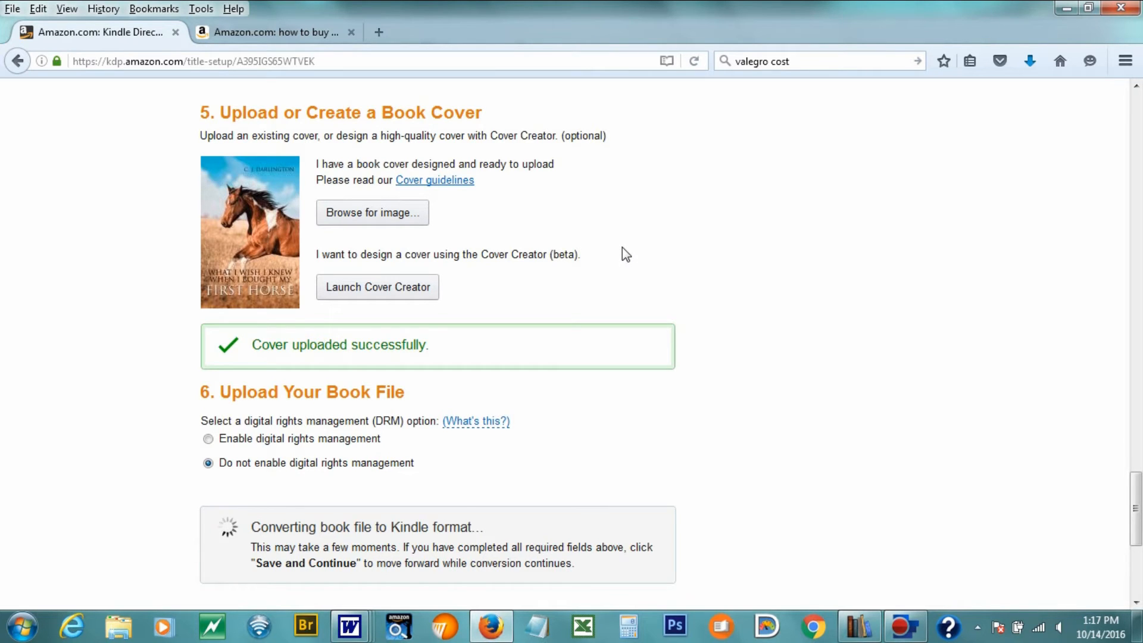
Open the converted book in the online previewer, saving the unsaved changes to the book information
scroll(624, 254, "down", 3)
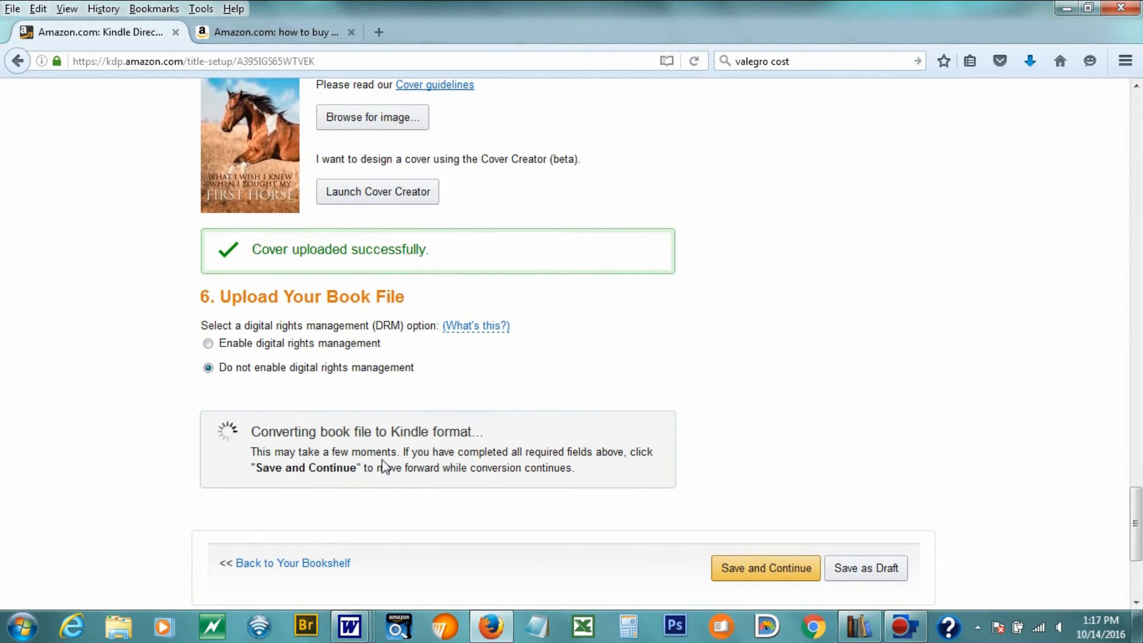
scroll(485, 421, "down", 3)
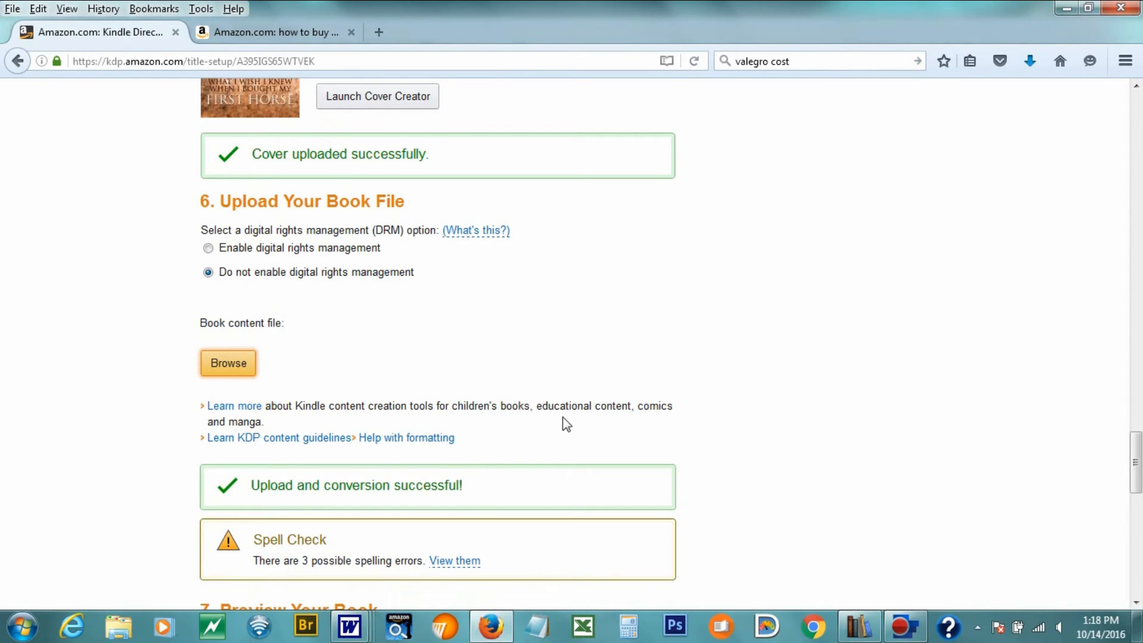
scroll(563, 420, "down", 3)
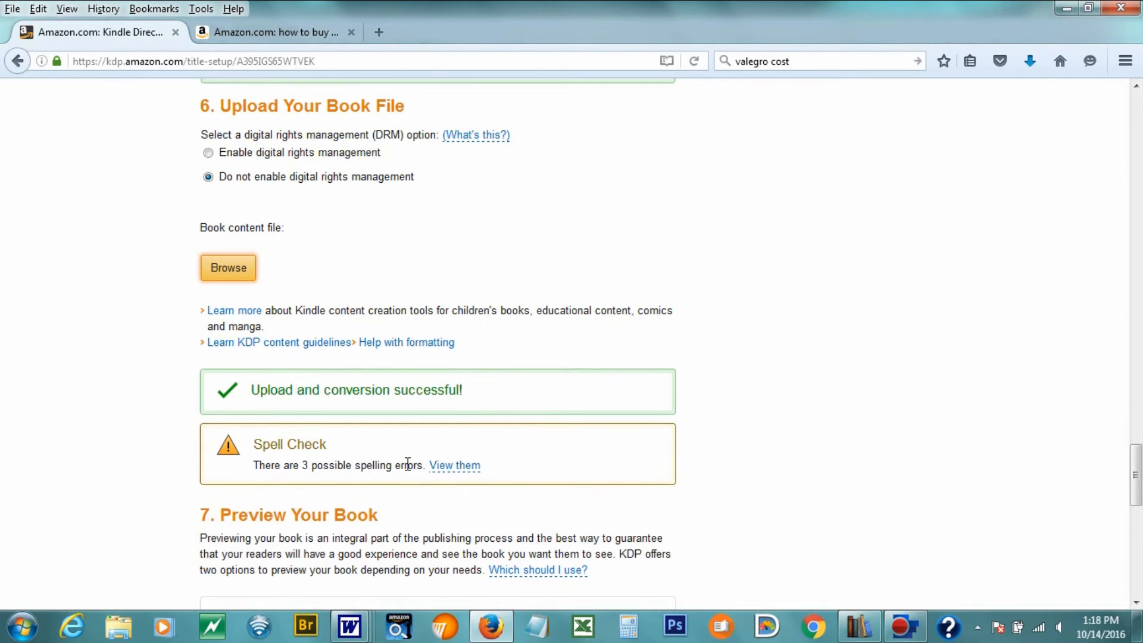
scroll(443, 424, "down", 3)
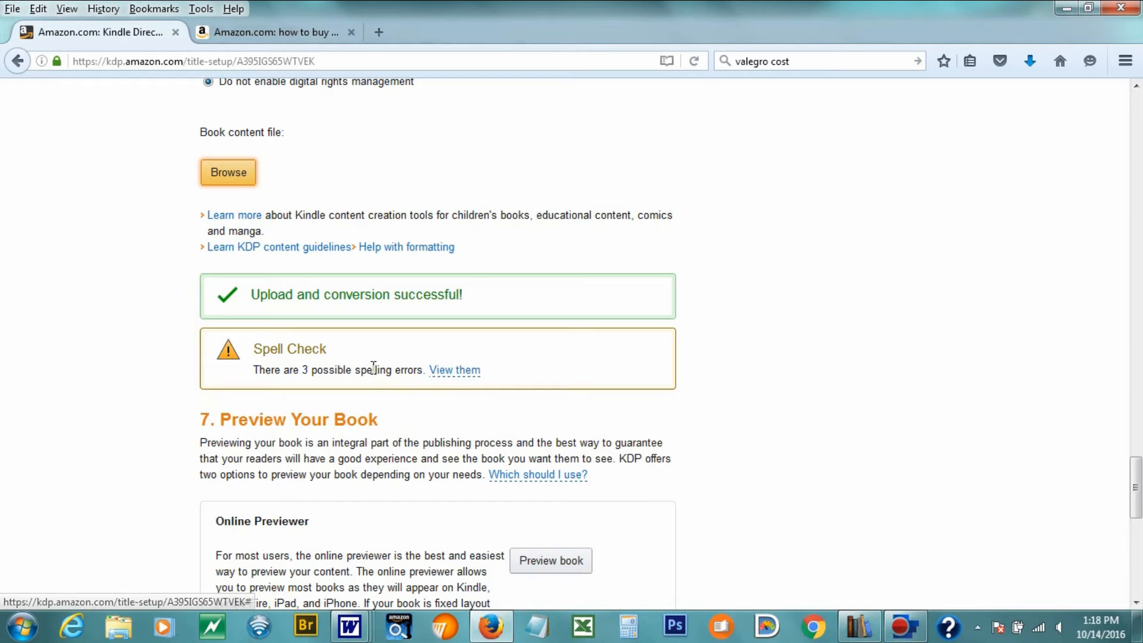
scroll(364, 358, "down", 5)
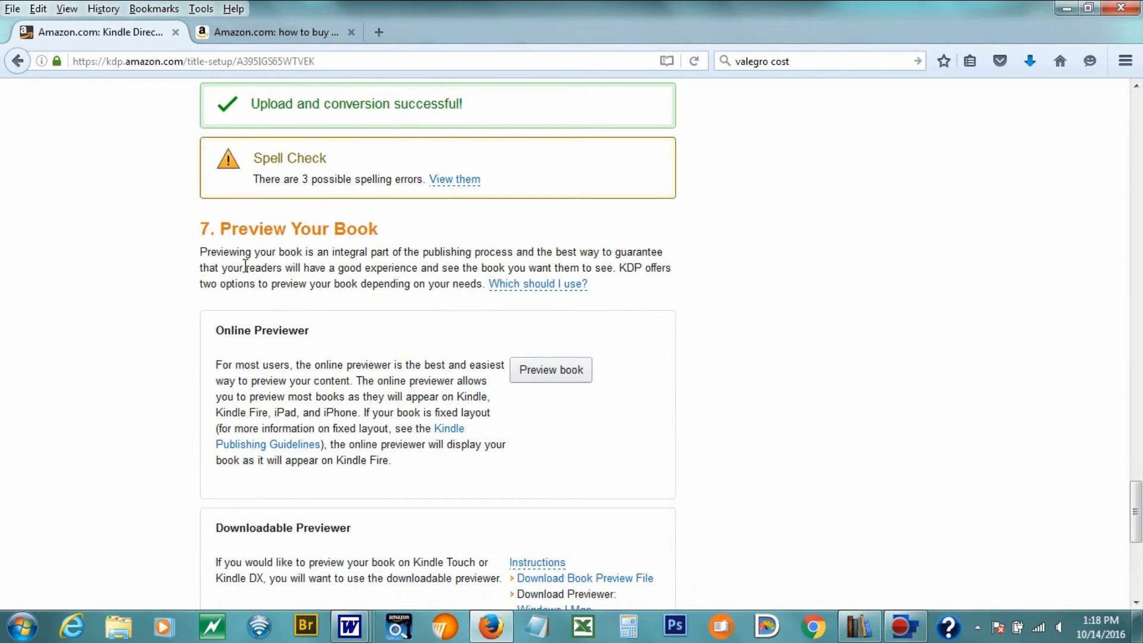
scroll(362, 343, "down", 3)
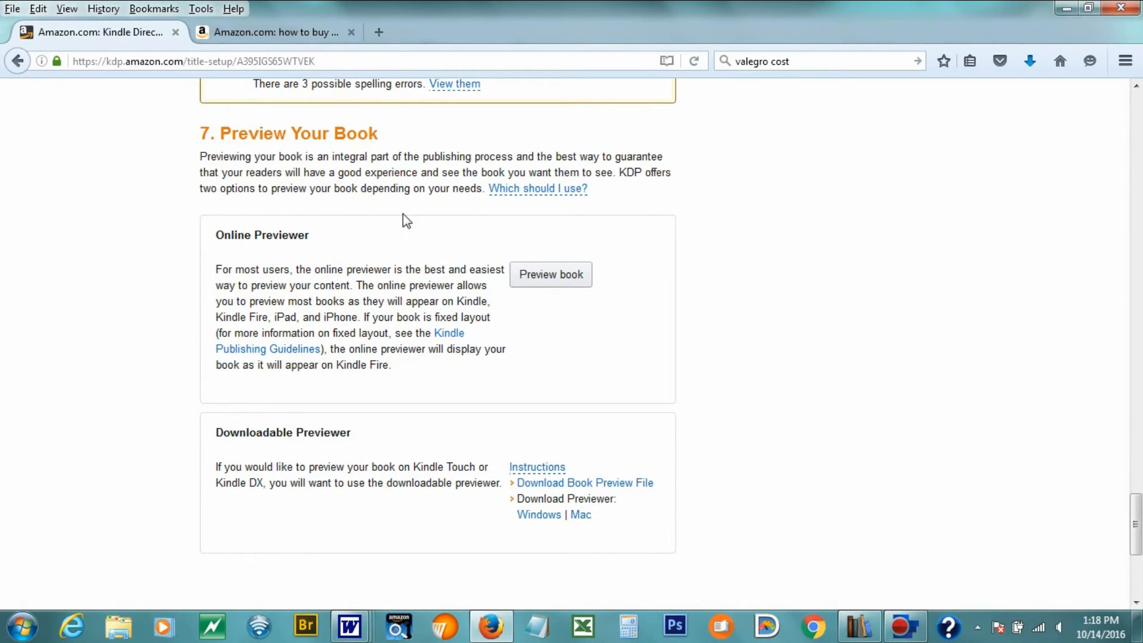
scroll(438, 236, "up", 3)
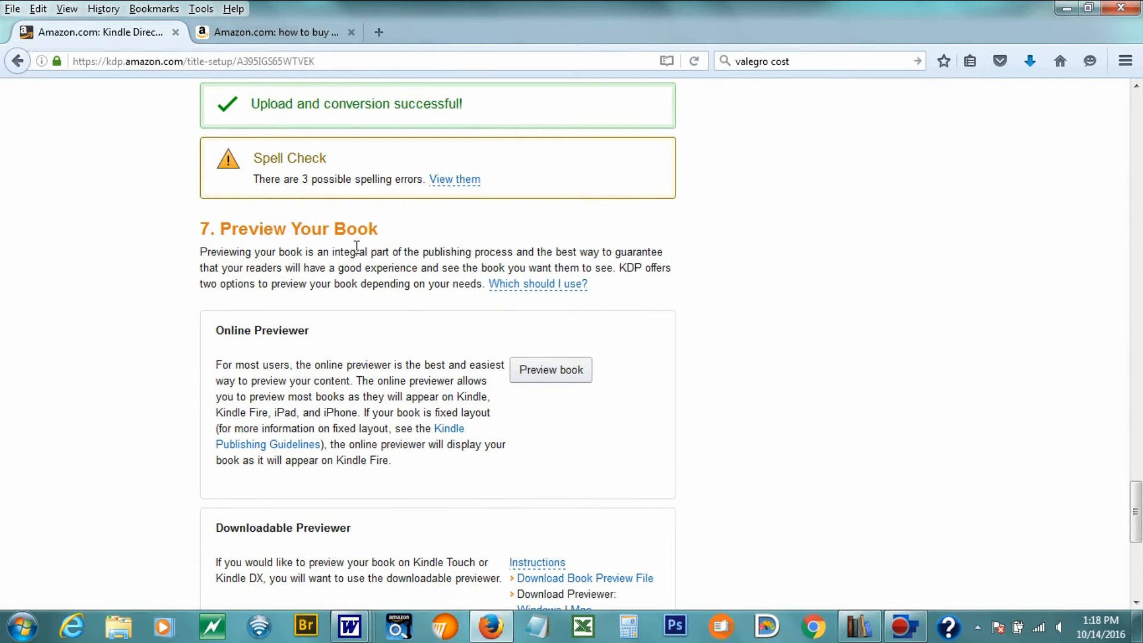
left_click(536, 374)
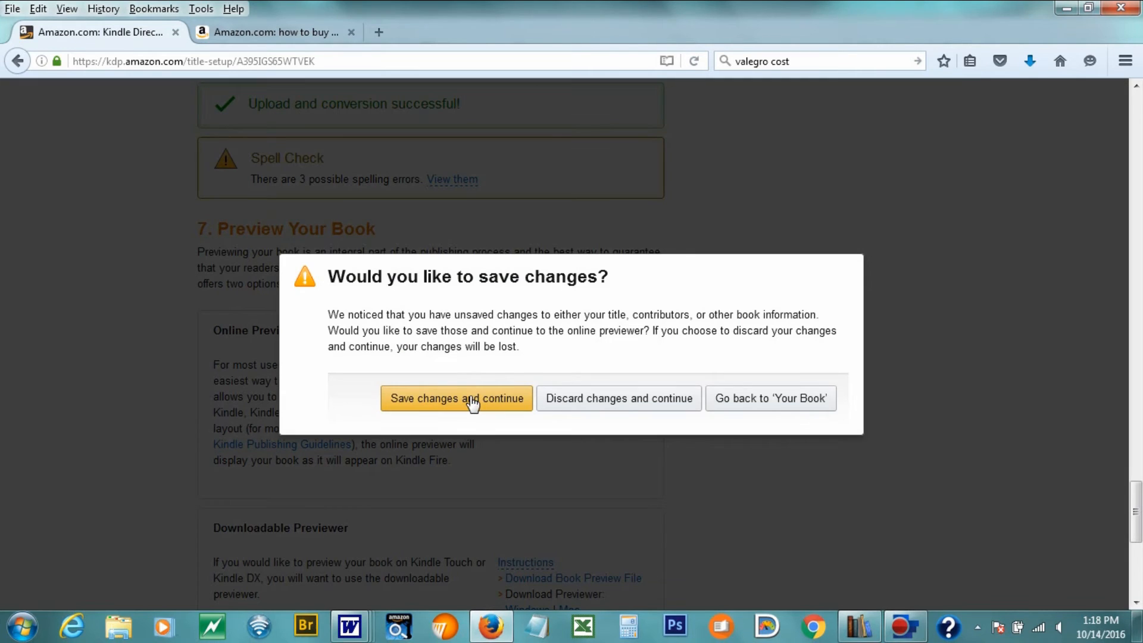
left_click(470, 399)
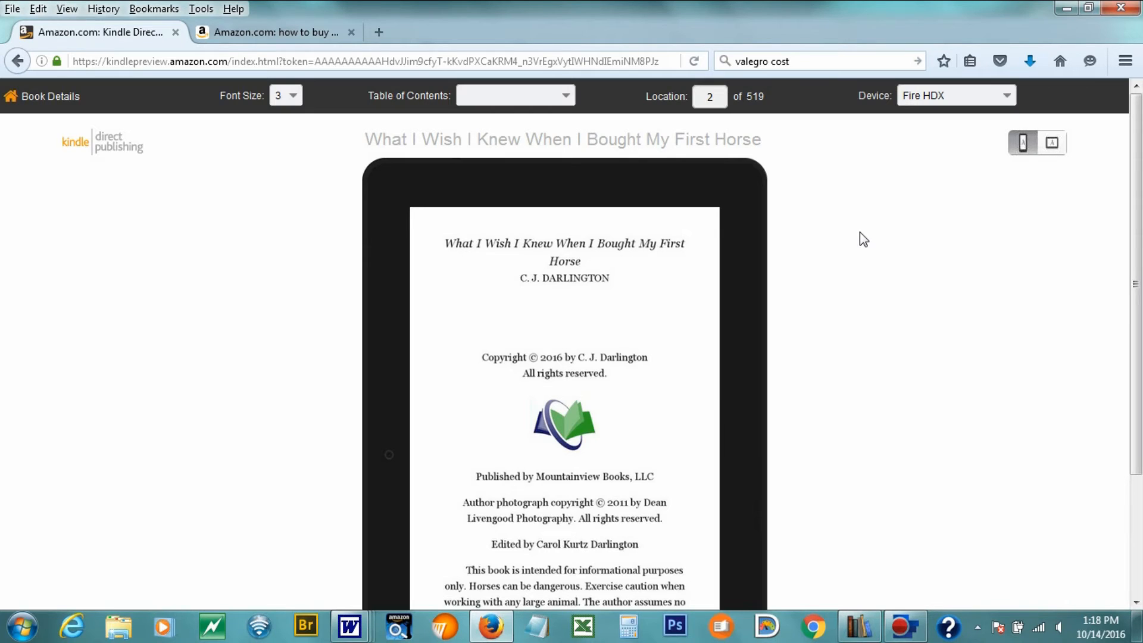
Page through the preview from the copyright page to the first chapter to check the formatting, and return to the book details
scroll(860, 232, "down", 3)
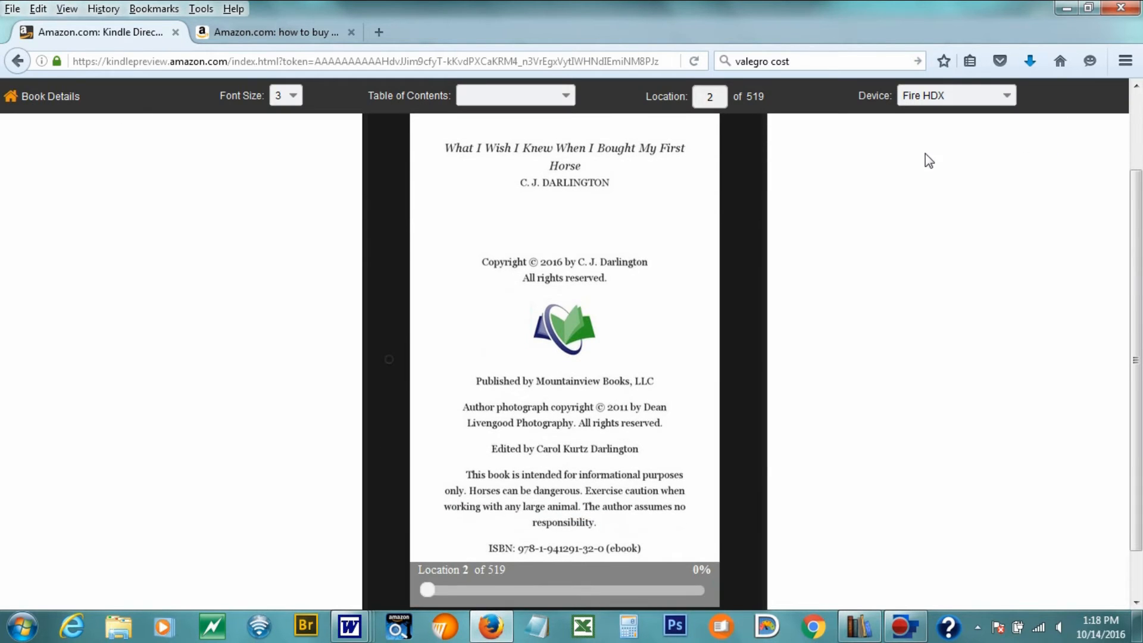
left_click(745, 356)
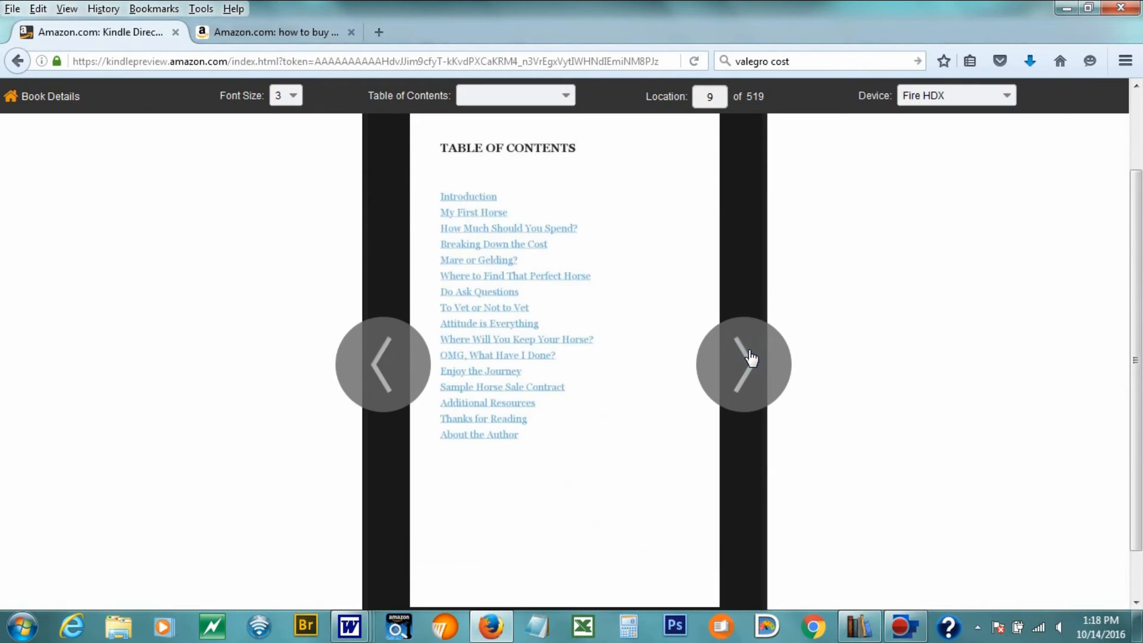
left_click(749, 356)
left_click(751, 357)
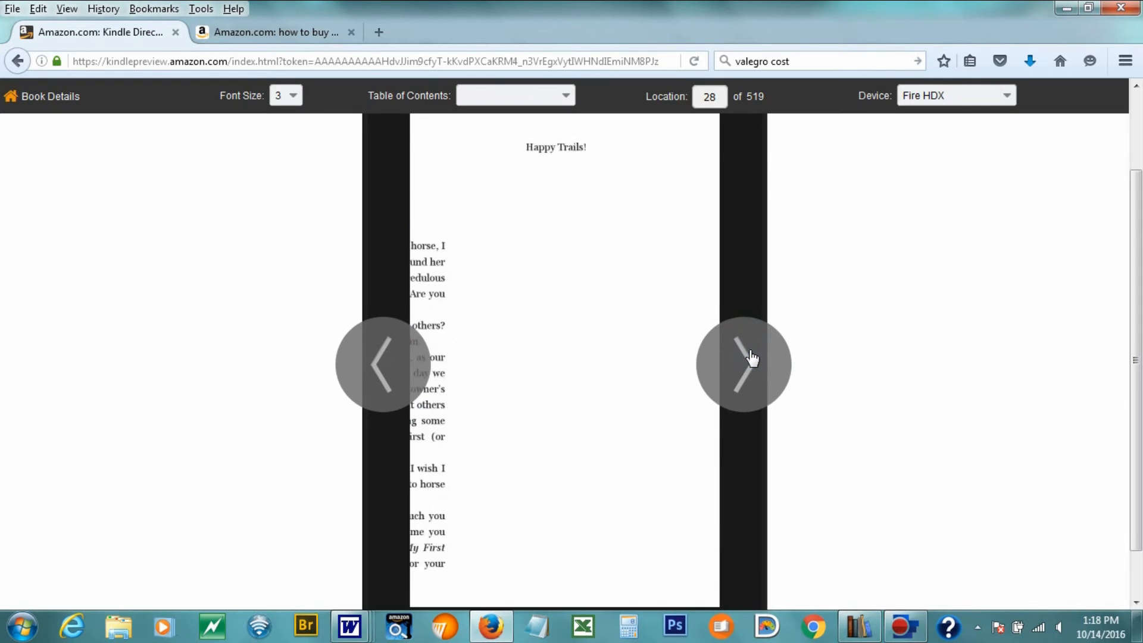
left_click(751, 357)
scroll(926, 378, "up", 3)
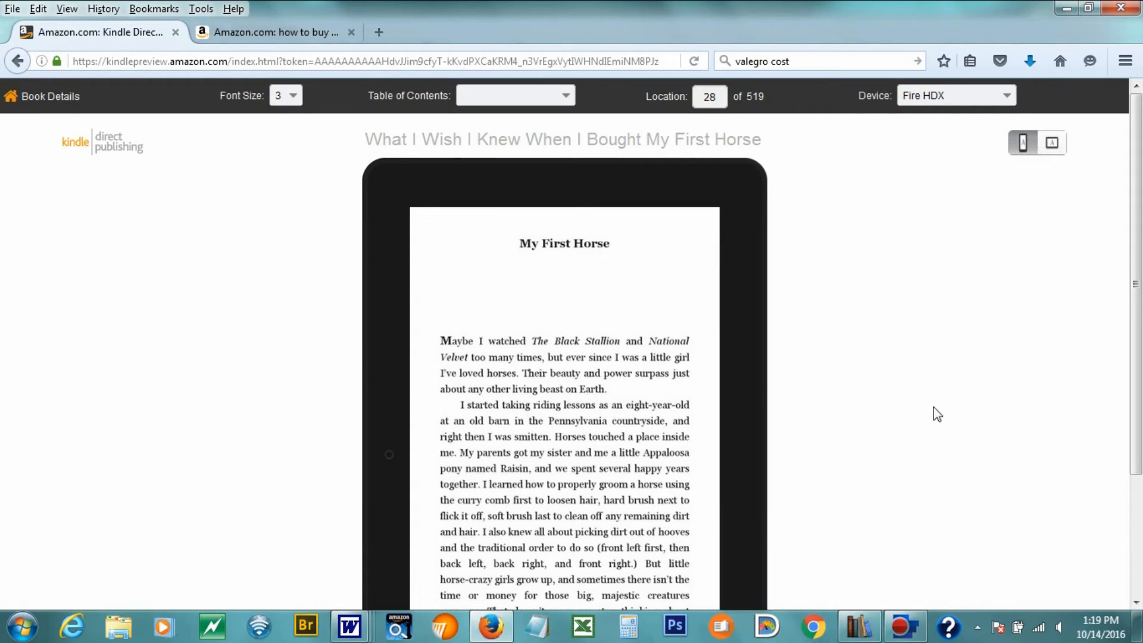
left_click(67, 105)
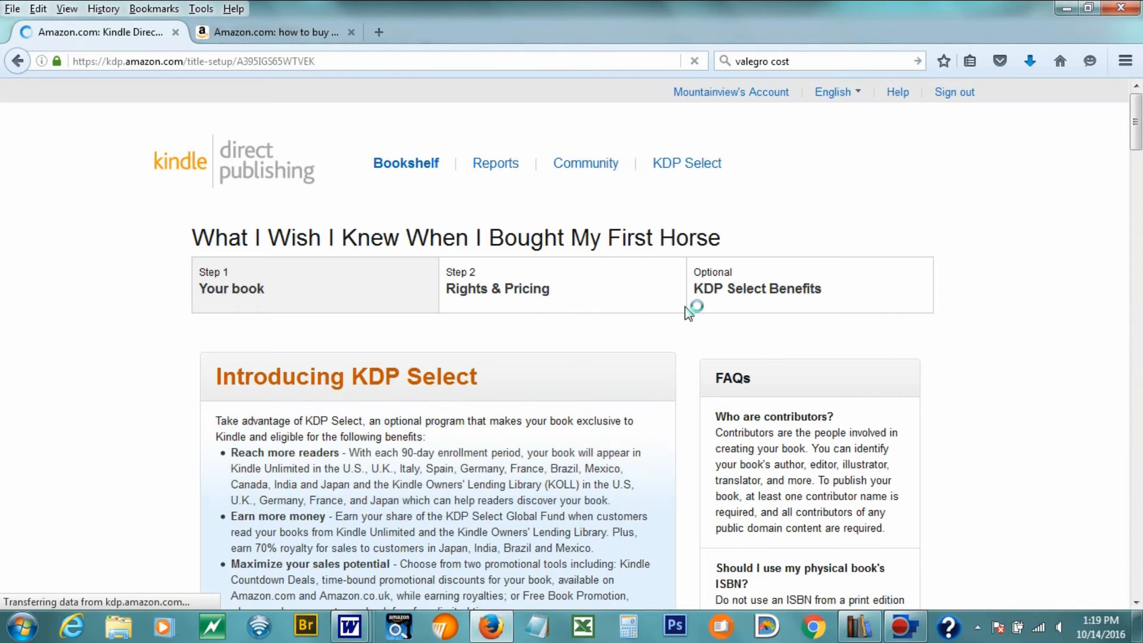
Examine the KDP Select benefits and the 90-day exclusivity terms next to the enrollment option
scroll(615, 271, "down", 5)
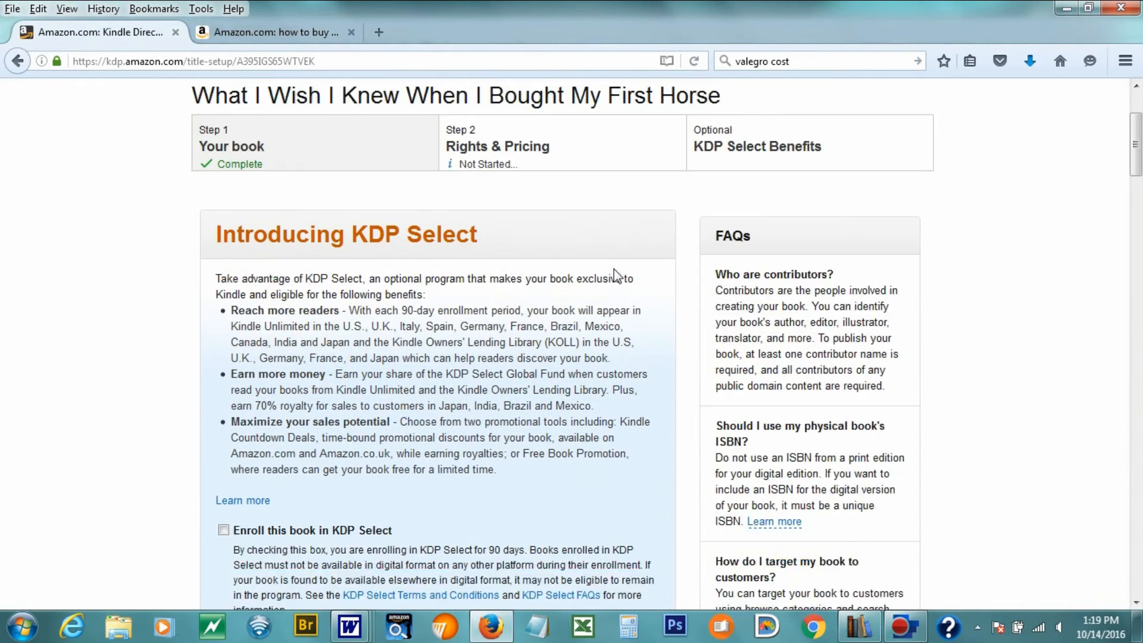
scroll(614, 270, "down", 8)
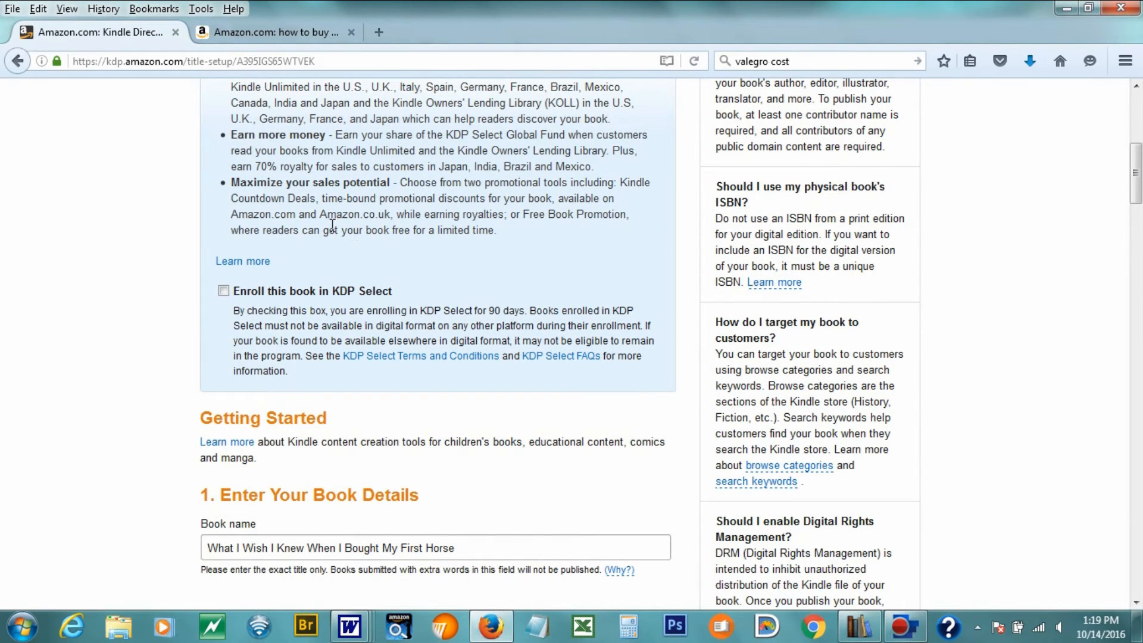
scroll(332, 226, "down", 3)
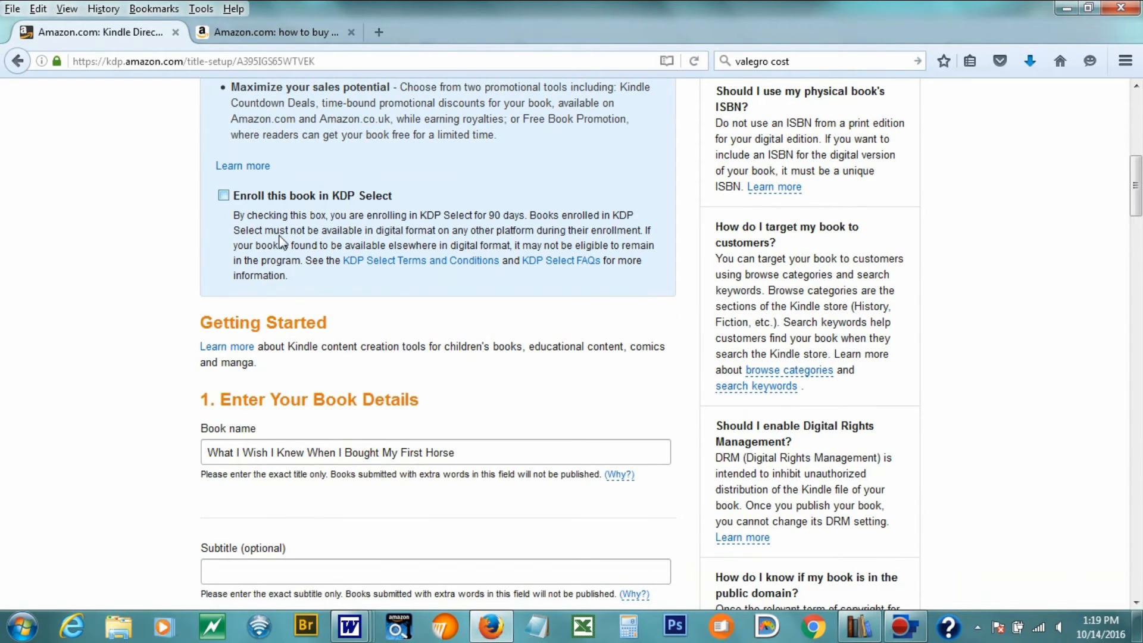
scroll(472, 287, "up", 10)
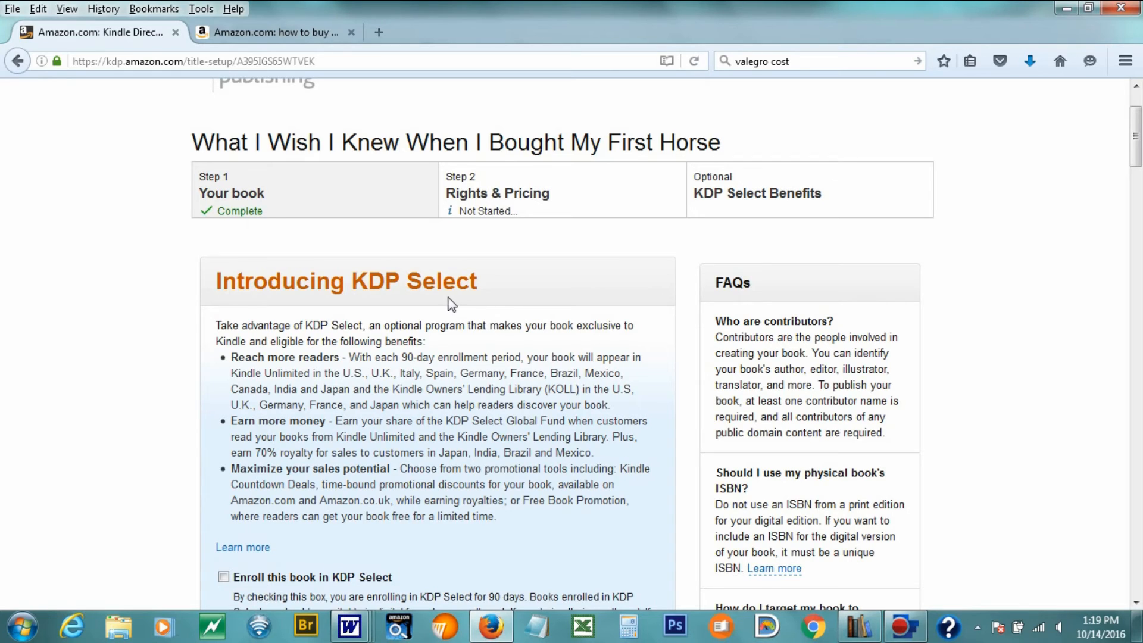
scroll(452, 304, "down", 3)
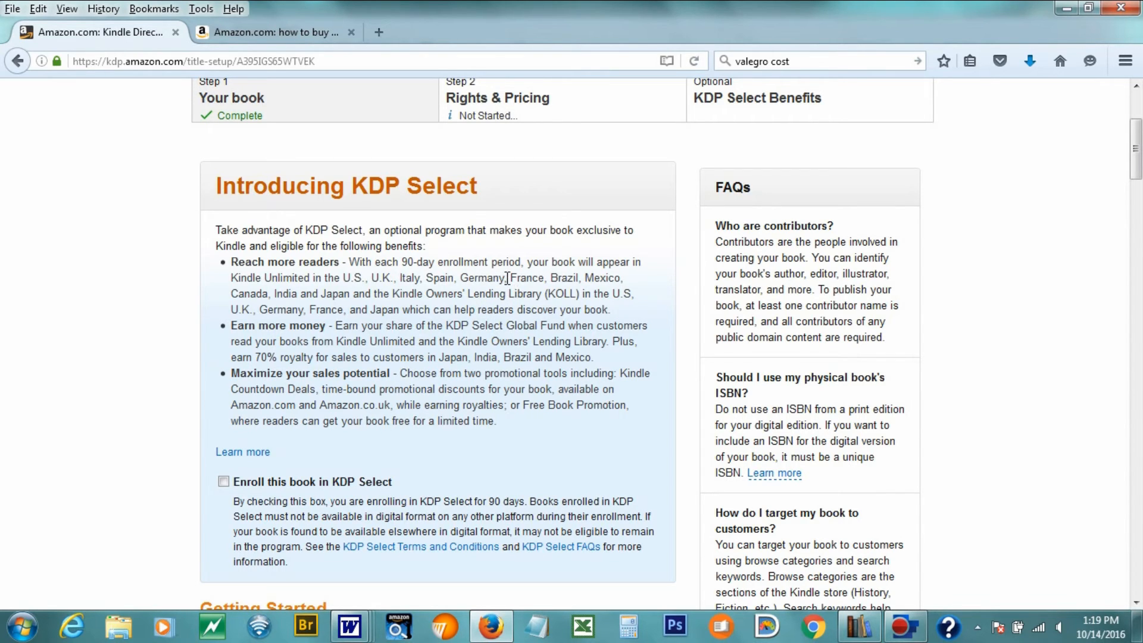
scroll(507, 278, "down", 3)
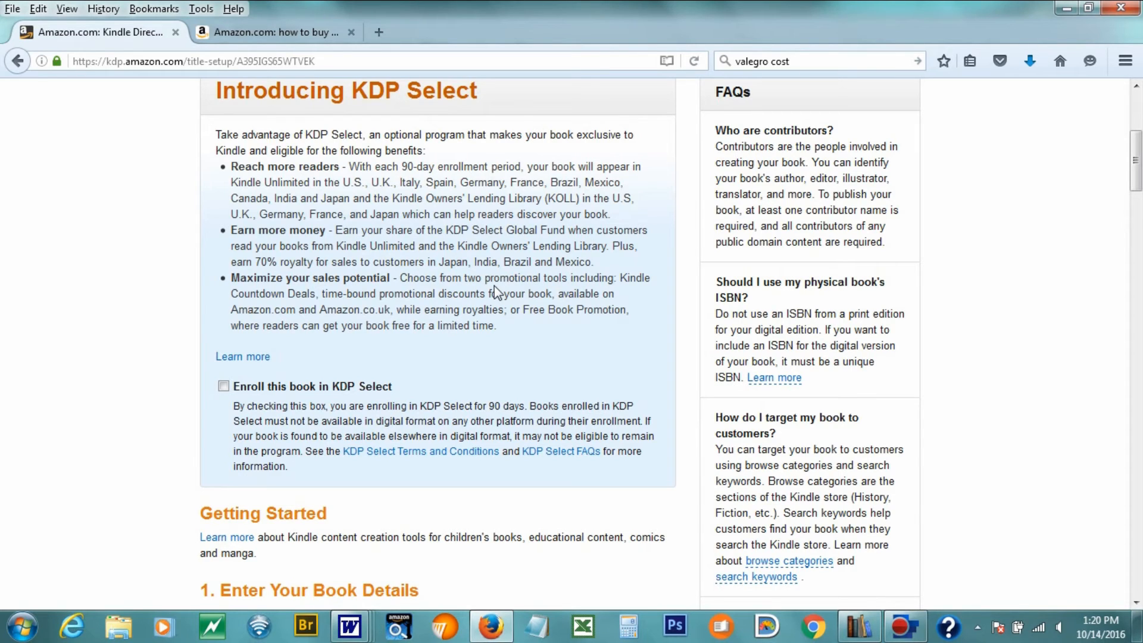
scroll(497, 292, "up", 3)
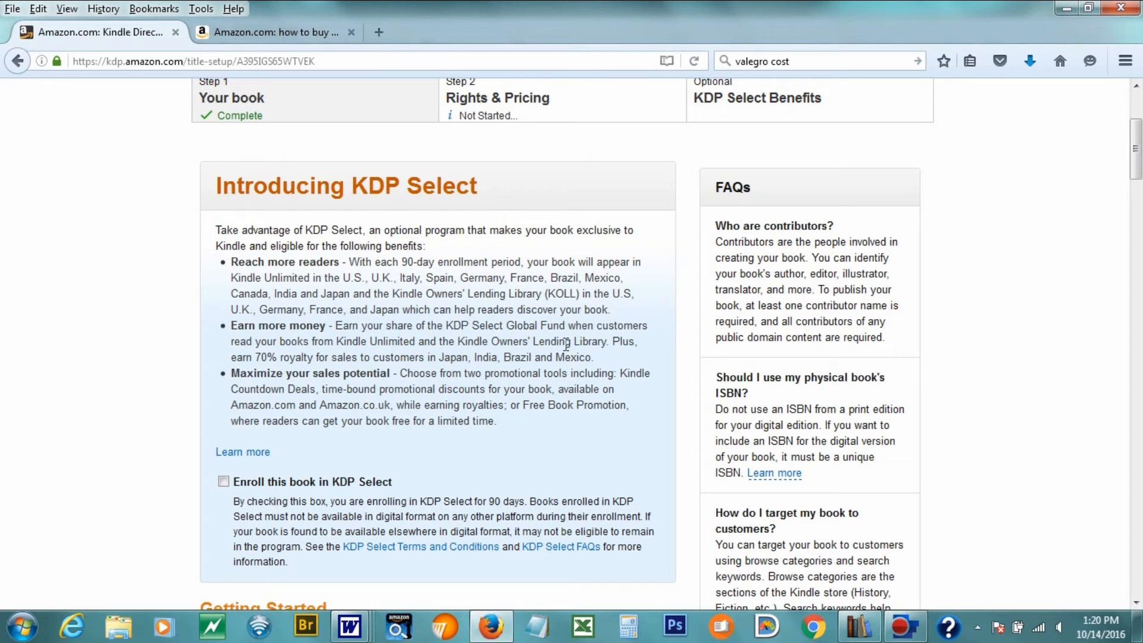
scroll(516, 335, "down", 3)
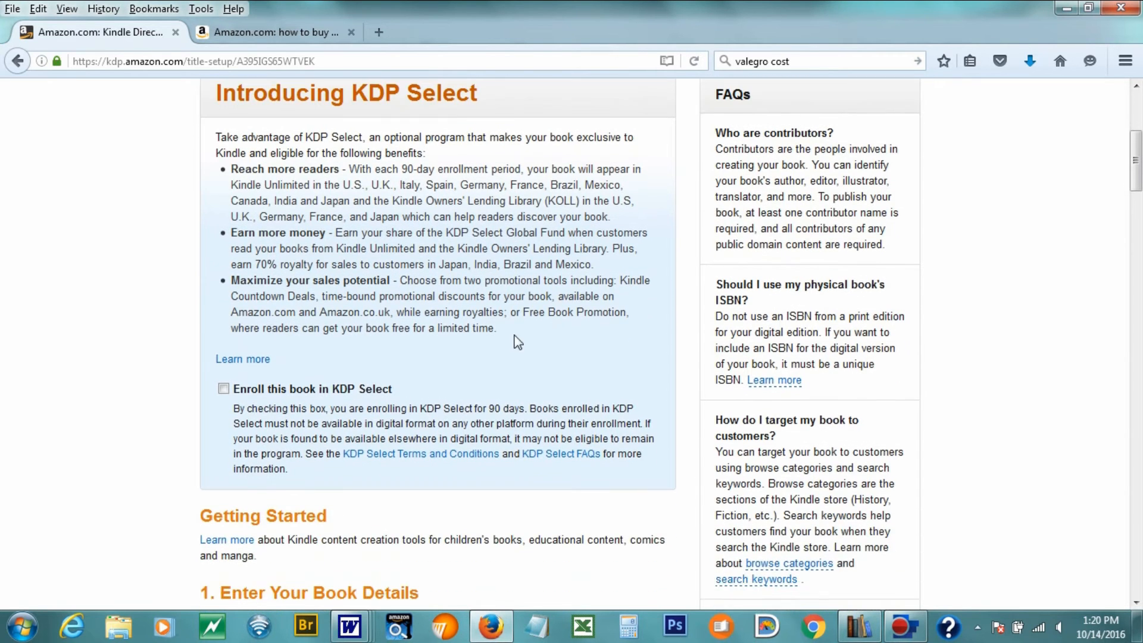
scroll(517, 338, "down", 3)
scroll(516, 341, "down", 3)
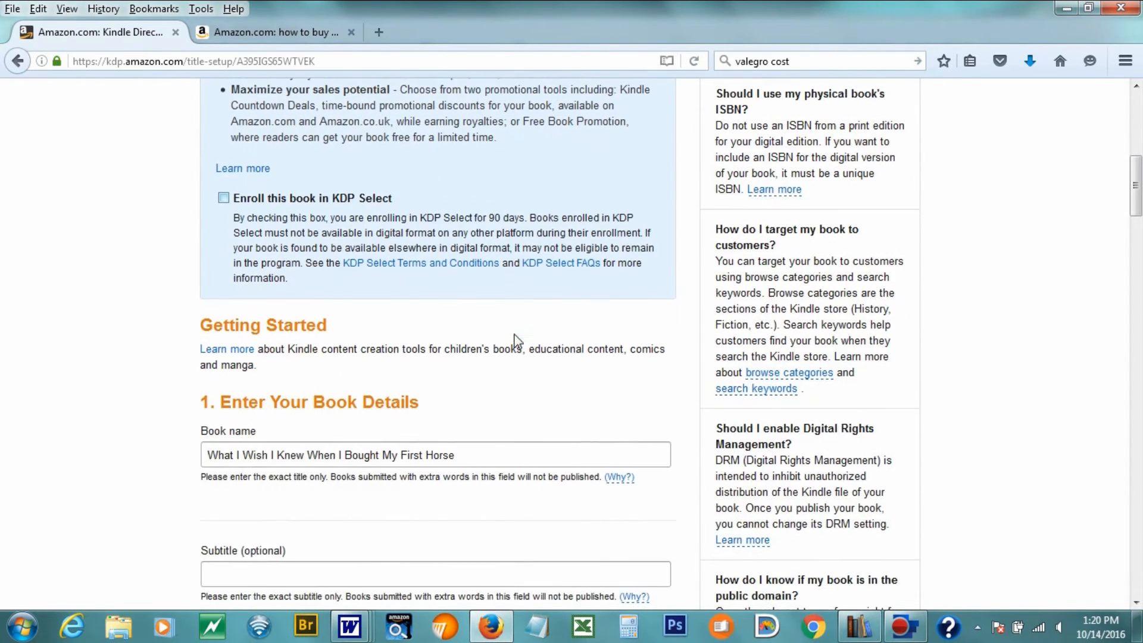
scroll(360, 333, "down", 3)
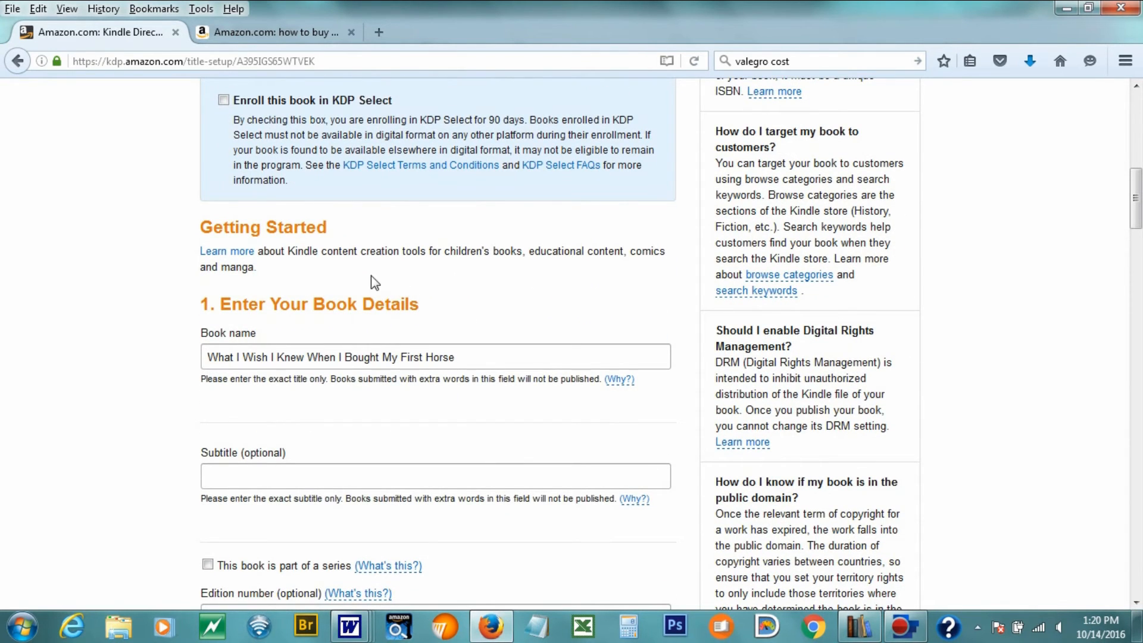
scroll(369, 273, "up", 9)
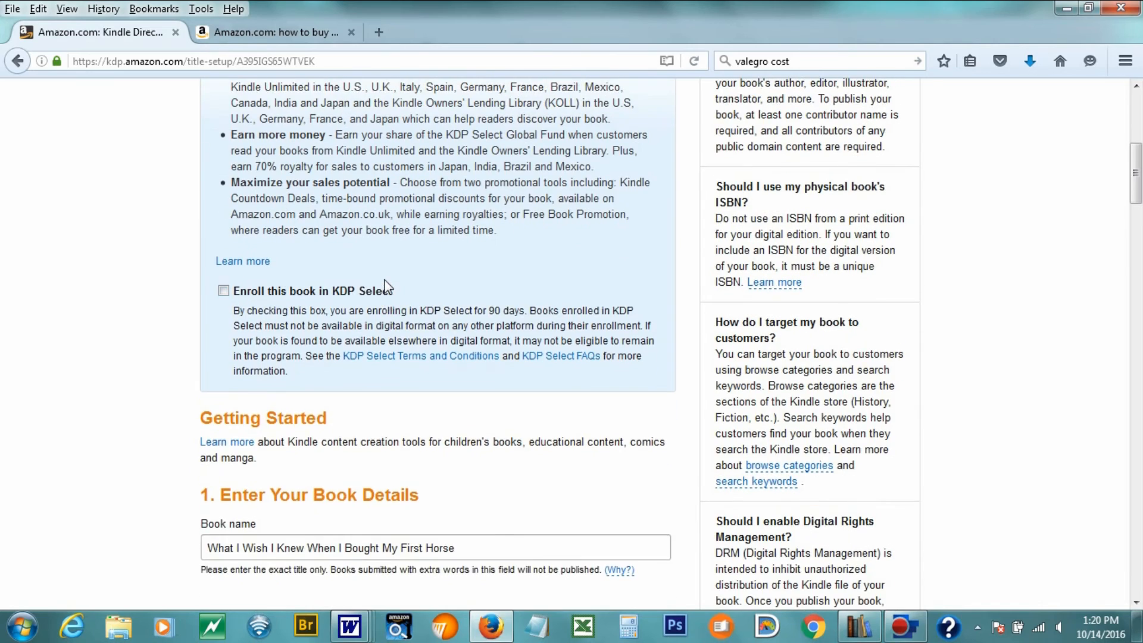
scroll(435, 276, "up", 5)
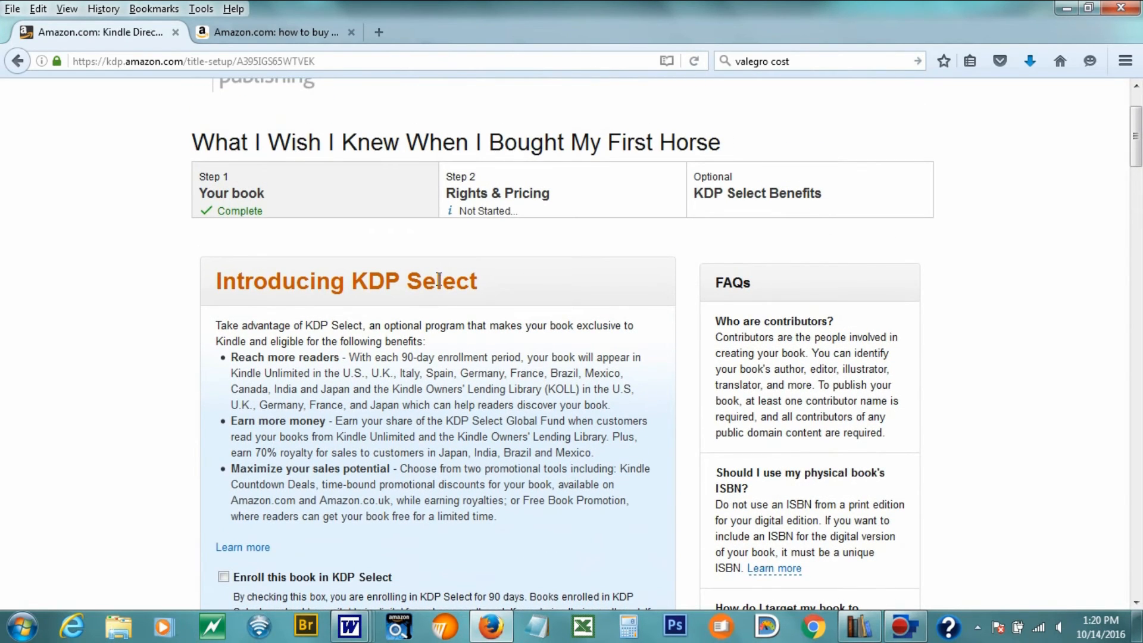
scroll(437, 280, "down", 18)
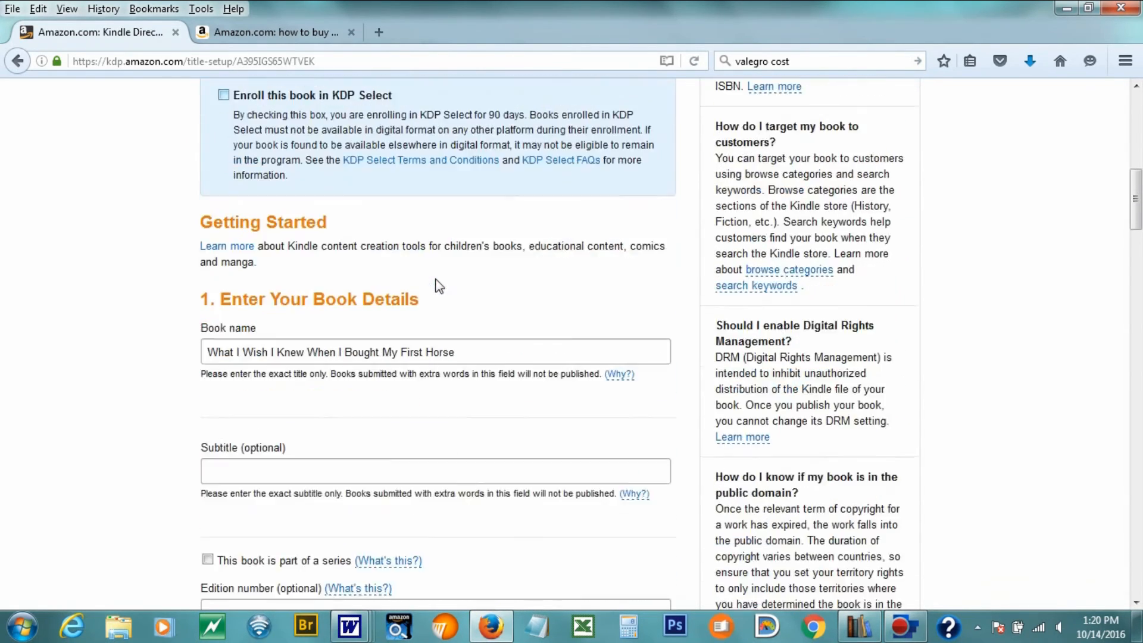
scroll(438, 278, "down", 3)
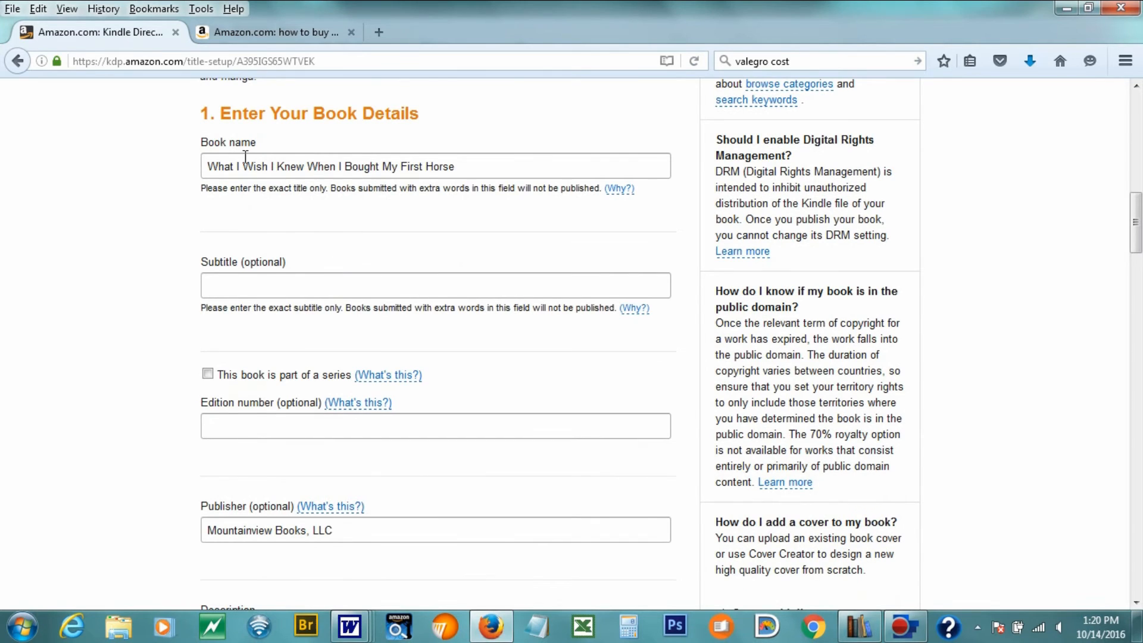
scroll(494, 234, "up", 9)
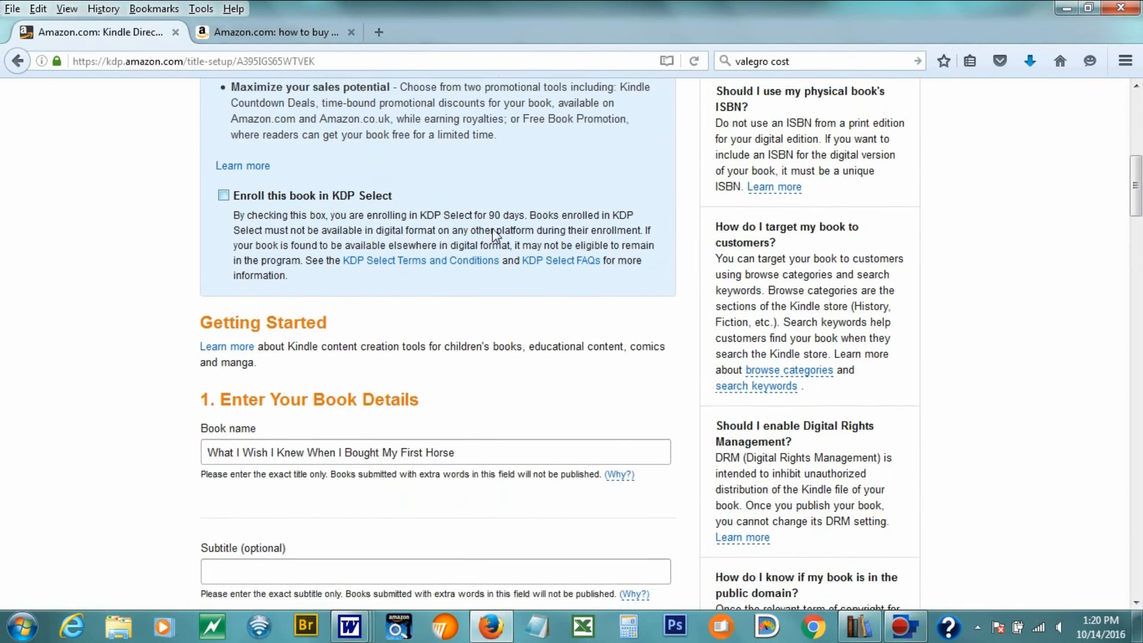
scroll(494, 234, "up", 6)
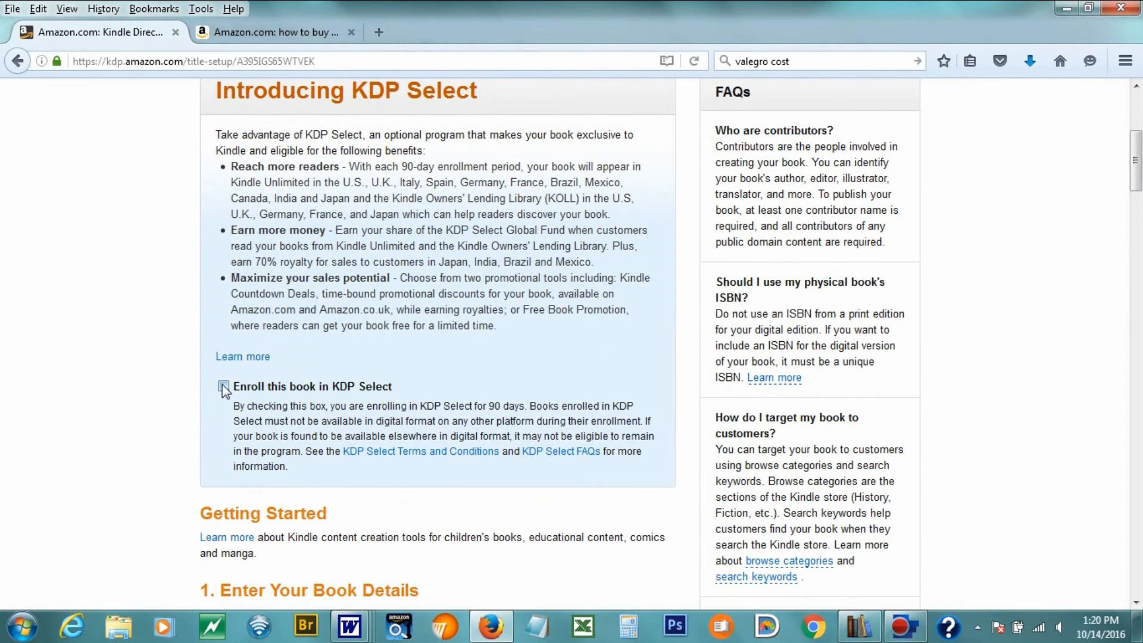
Review the completed book details from the KDP Select section through categories, cover and uploaded file to the previewer options
scroll(387, 311, "down", 10)
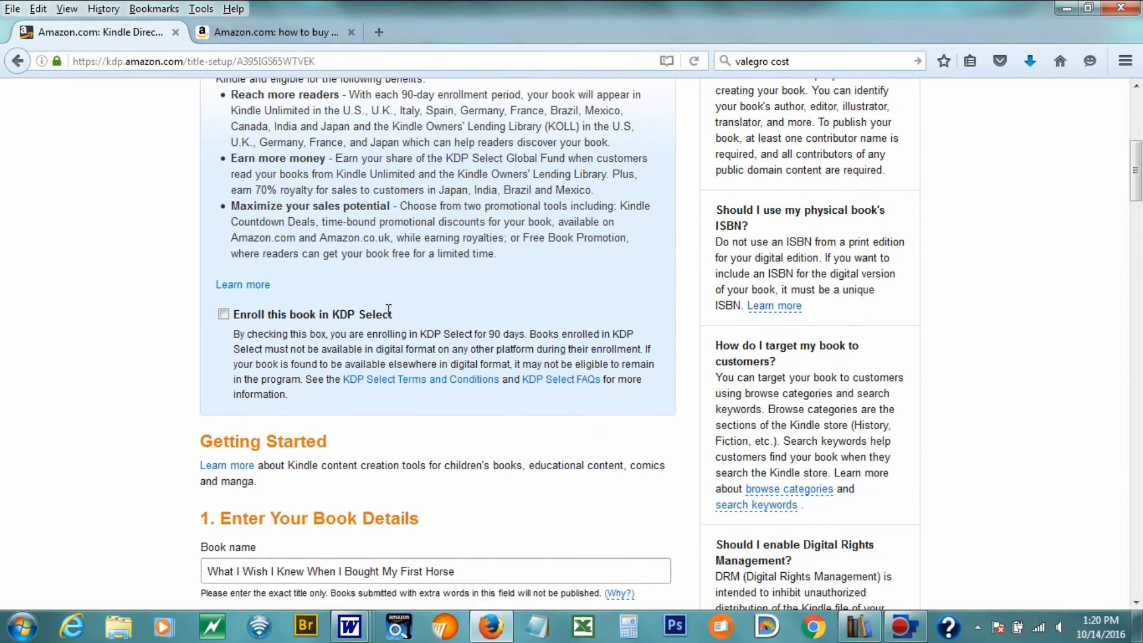
scroll(388, 317, "down", 2)
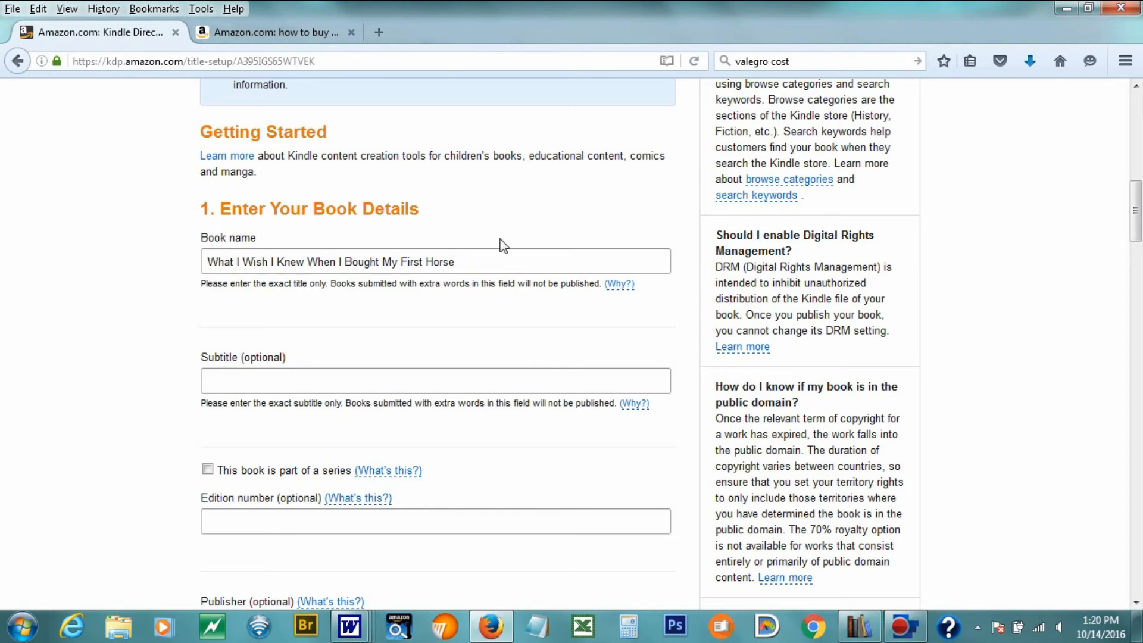
scroll(485, 222, "down", 3)
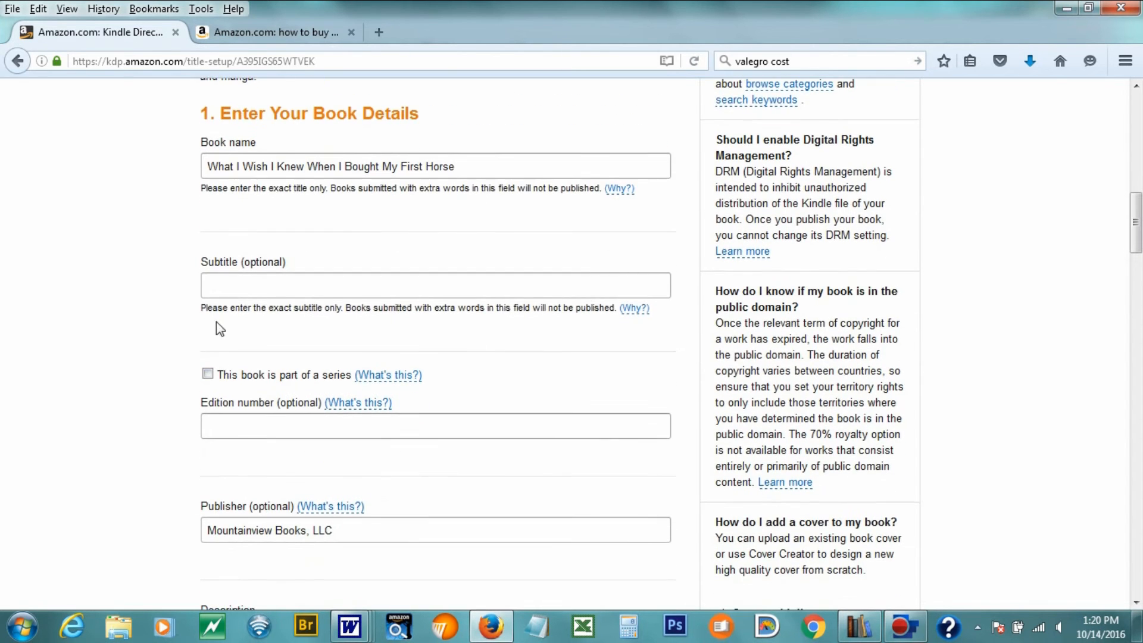
scroll(250, 339, "down", 9)
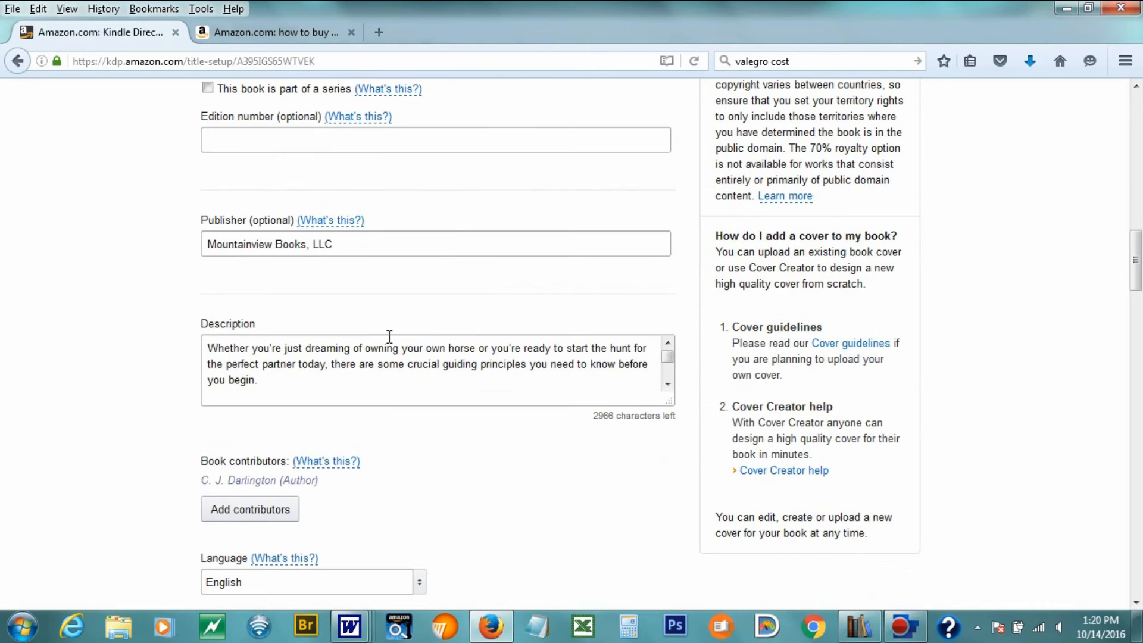
scroll(389, 337, "down", 1)
scroll(476, 503, "down", 6)
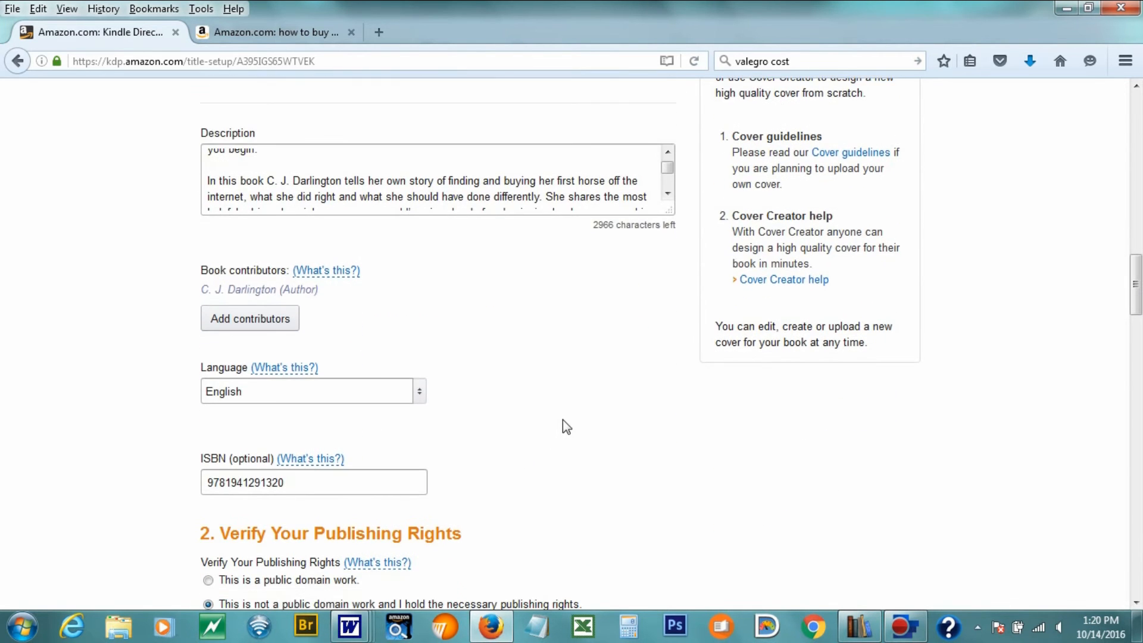
scroll(565, 422, "down", 9)
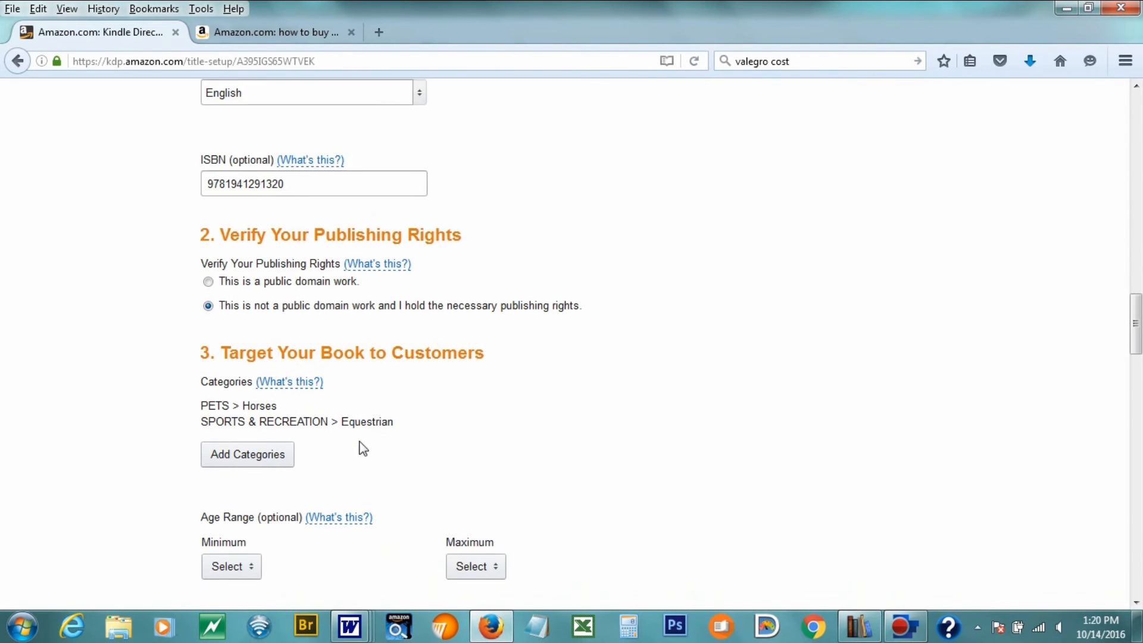
scroll(417, 452, "down", 20)
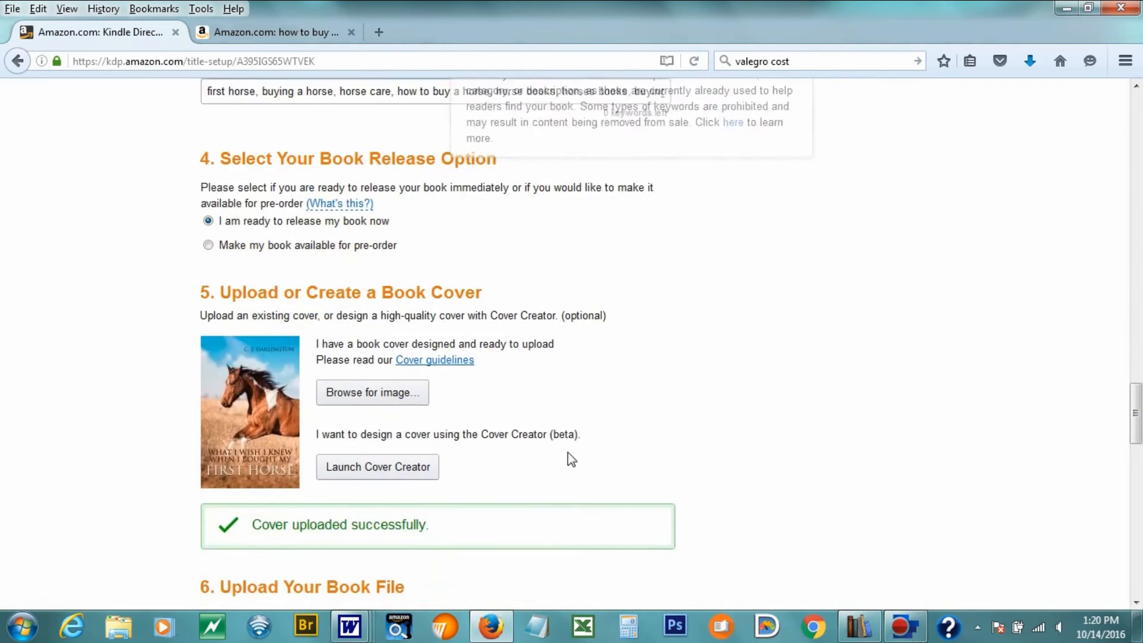
scroll(565, 452, "down", 16)
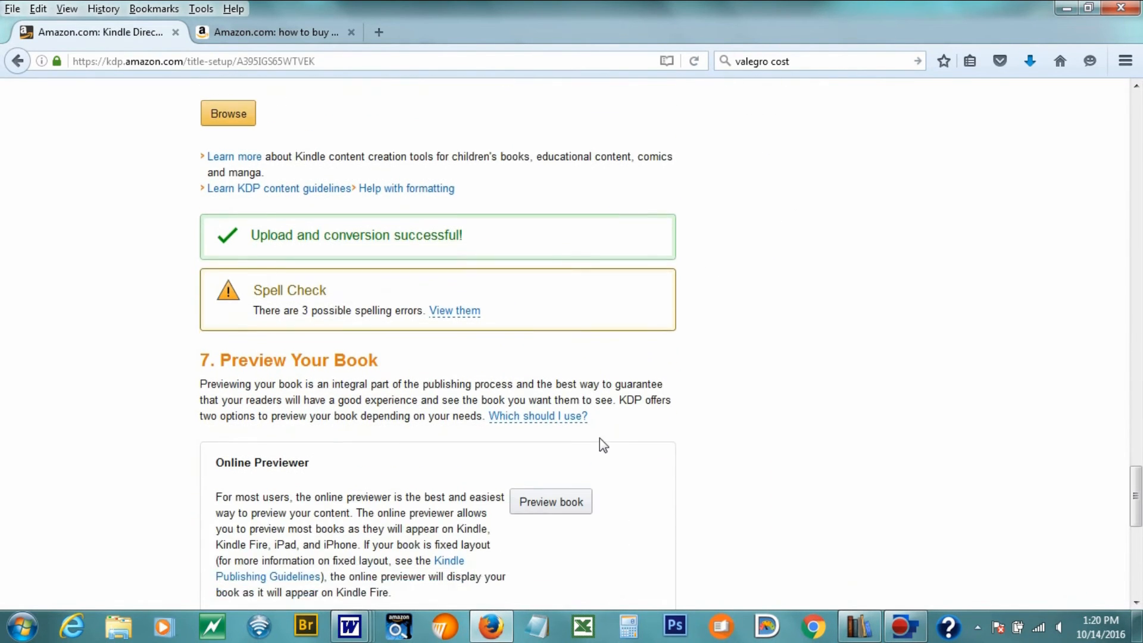
scroll(599, 438, "down", 14)
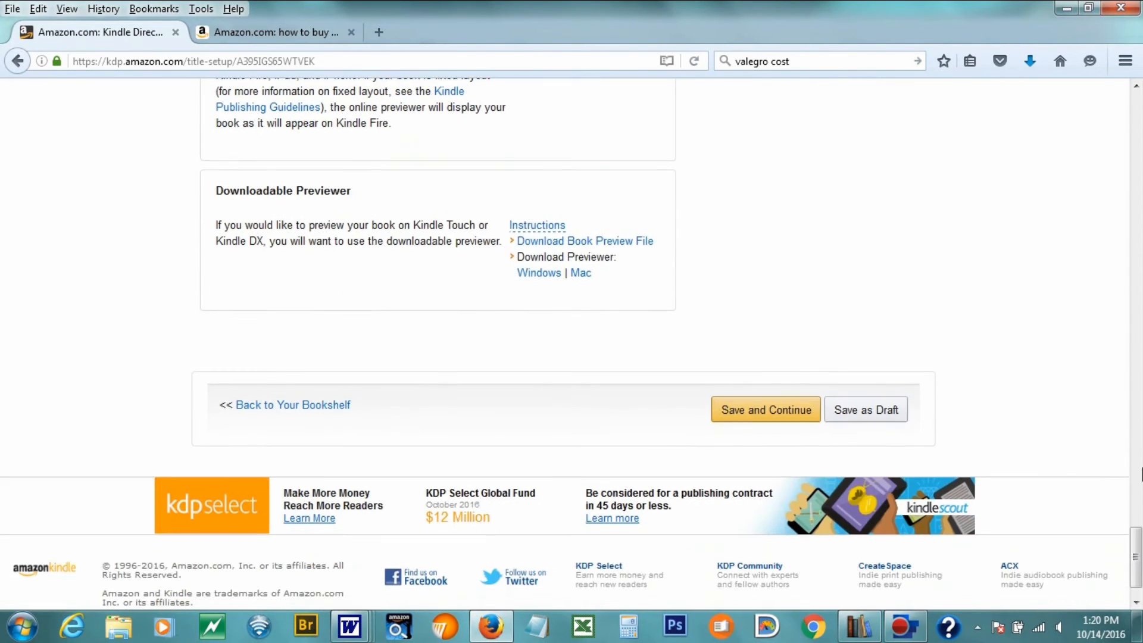
Save the book details and continue to the Rights & Pricing step
left_click(798, 414)
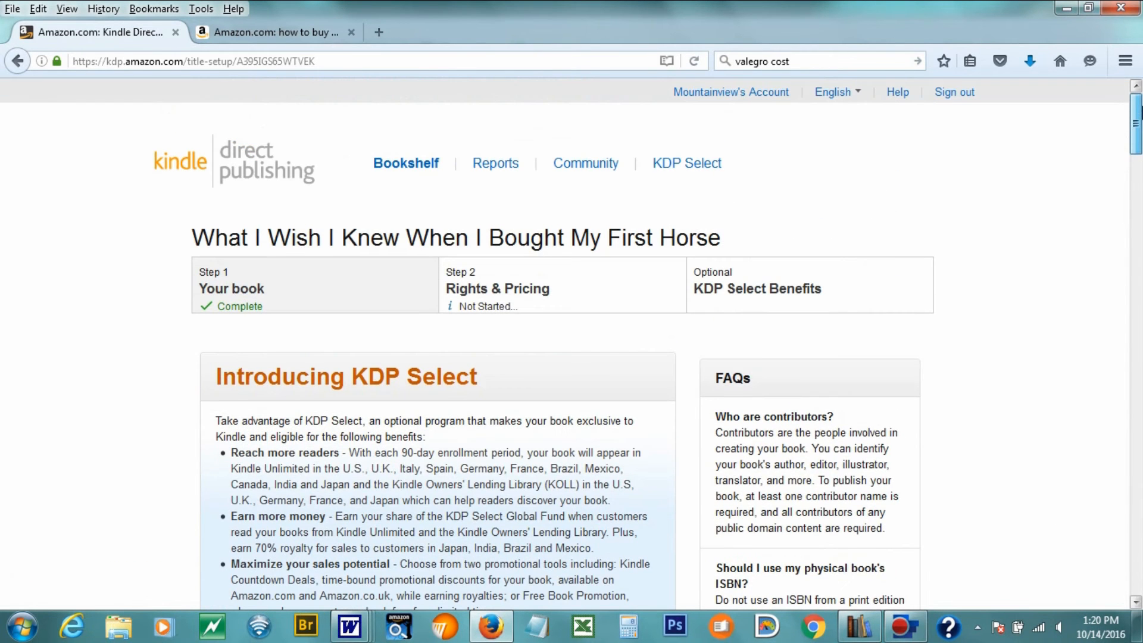
scroll(571, 343, "down", 8)
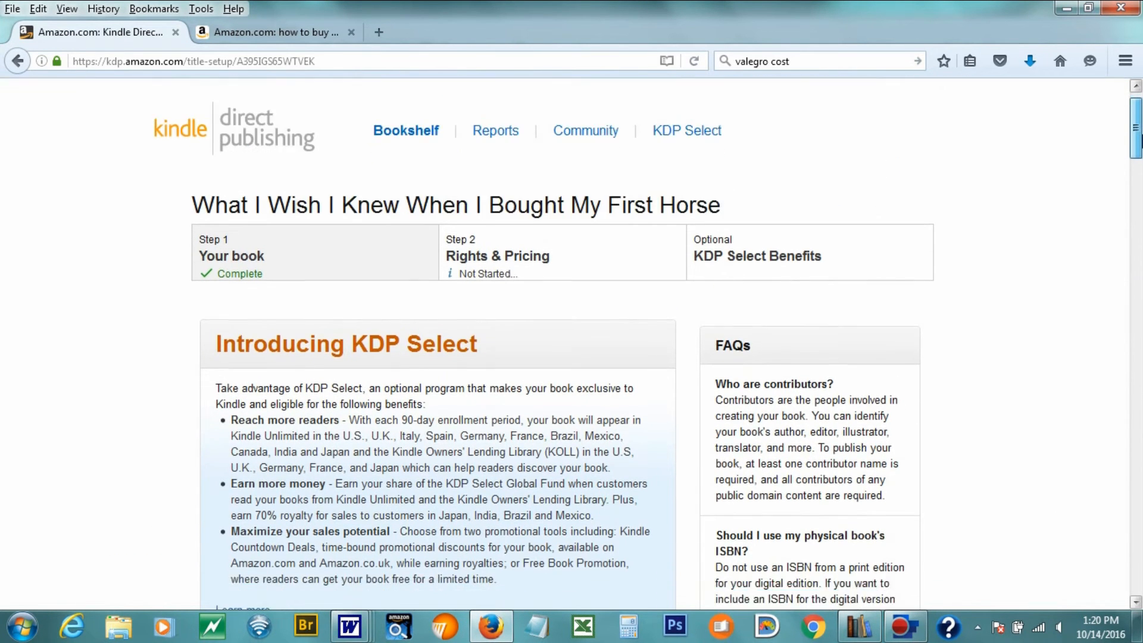
scroll(1140, 171, "down", 20)
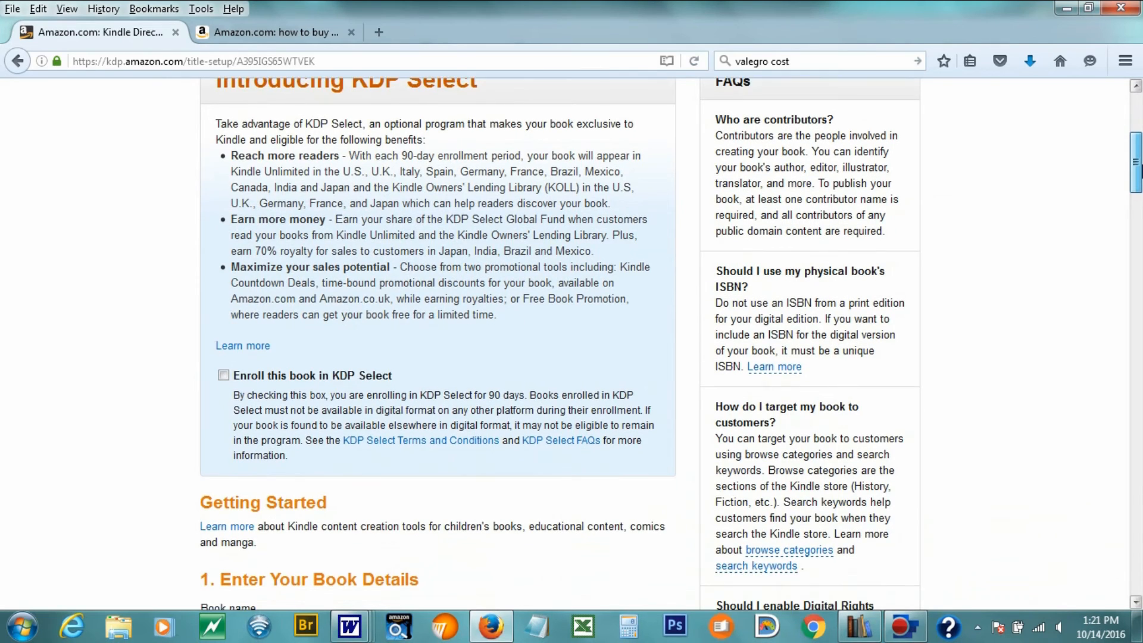
scroll(1140, 377, "down", 20)
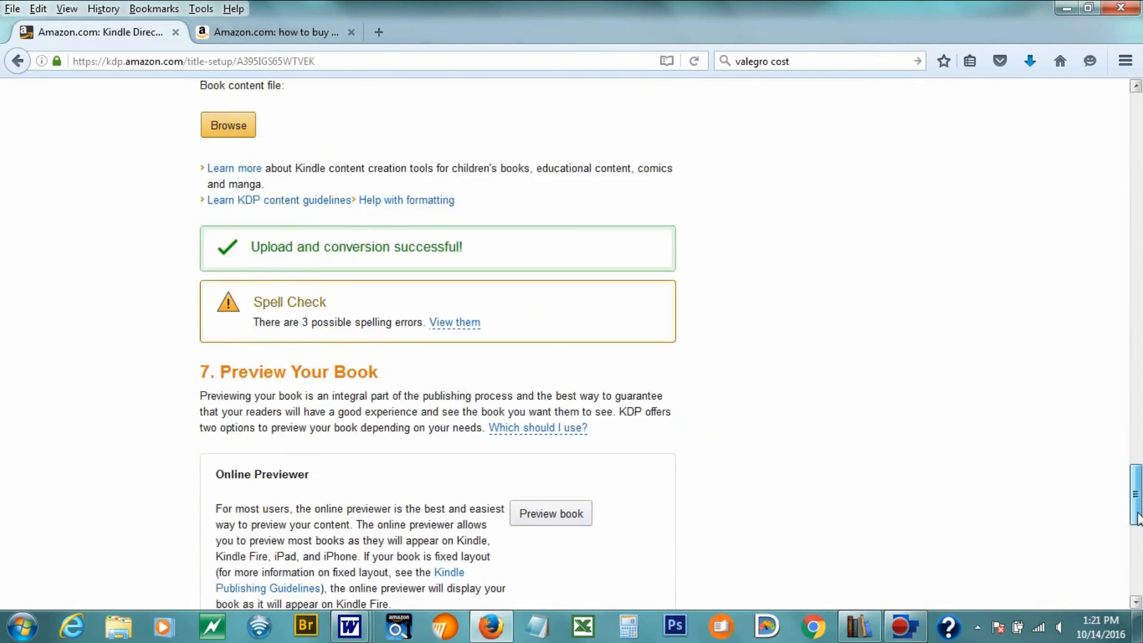
left_click(786, 357)
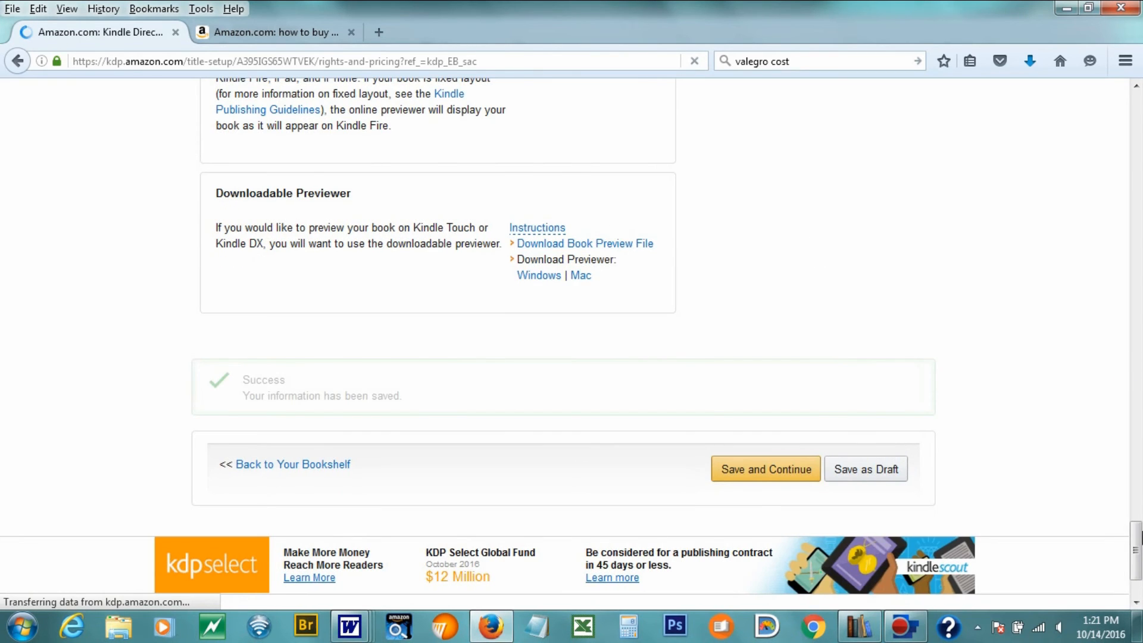
Choose the 70% royalty option and set the Amazon.com list price to 2.99 USD
scroll(552, 376, "down", 3)
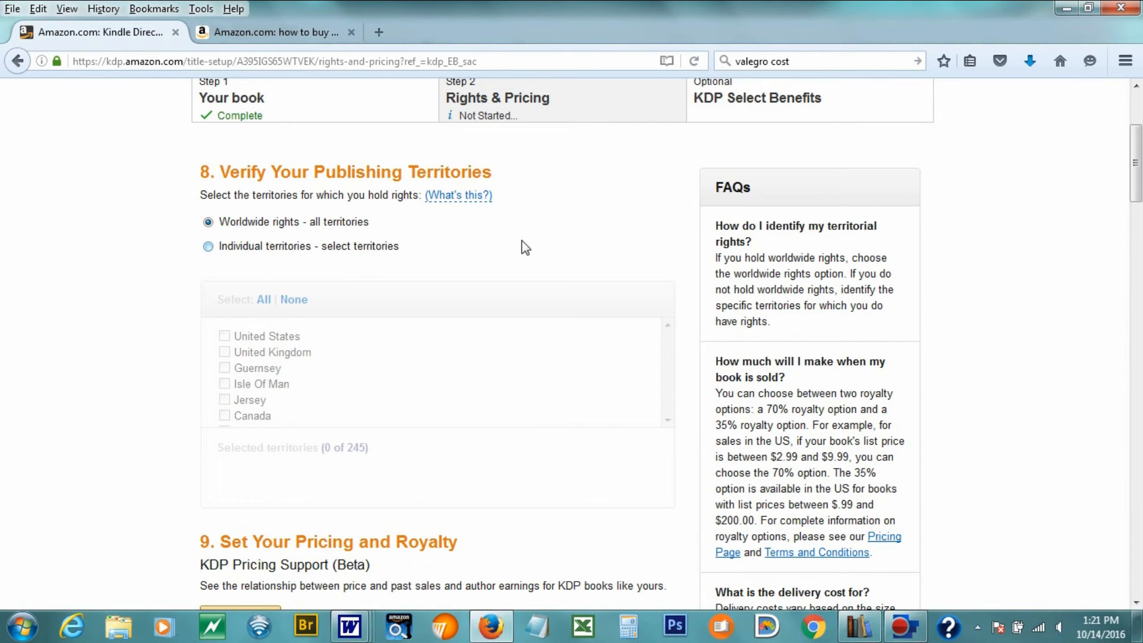
scroll(308, 192, "down", 3)
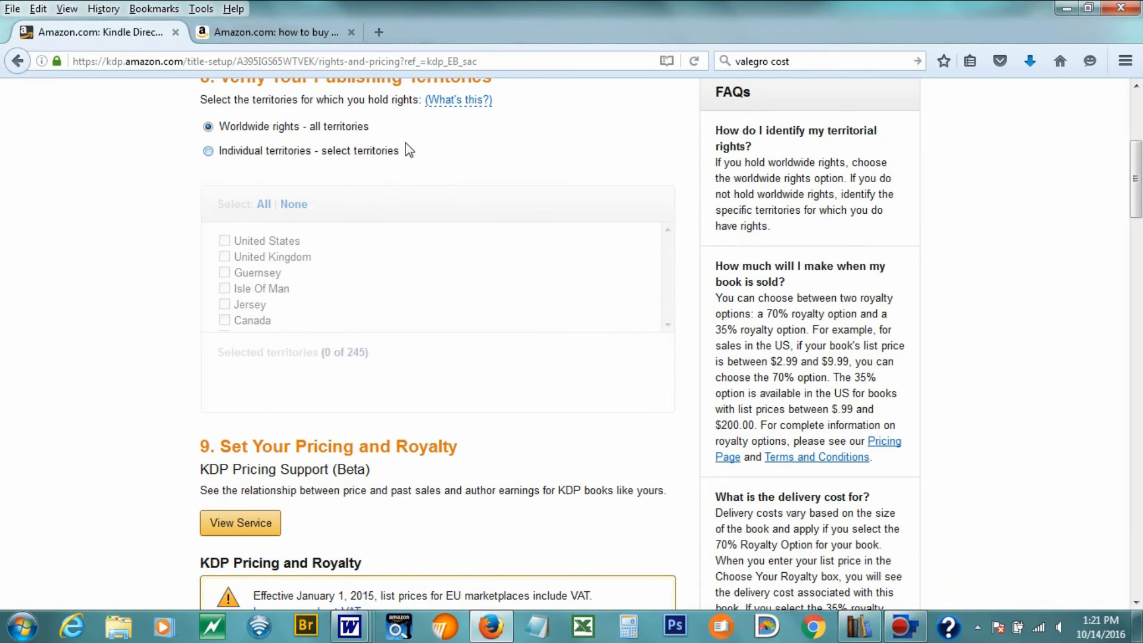
scroll(418, 137, "down", 3)
scroll(423, 155, "down", 6)
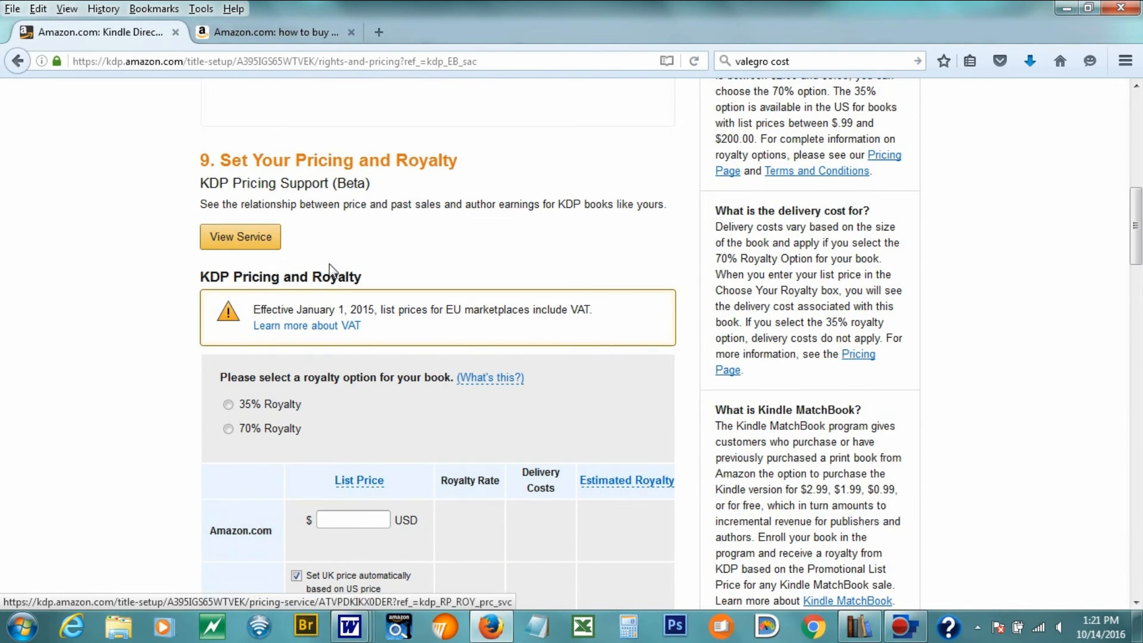
scroll(434, 332, "down", 3)
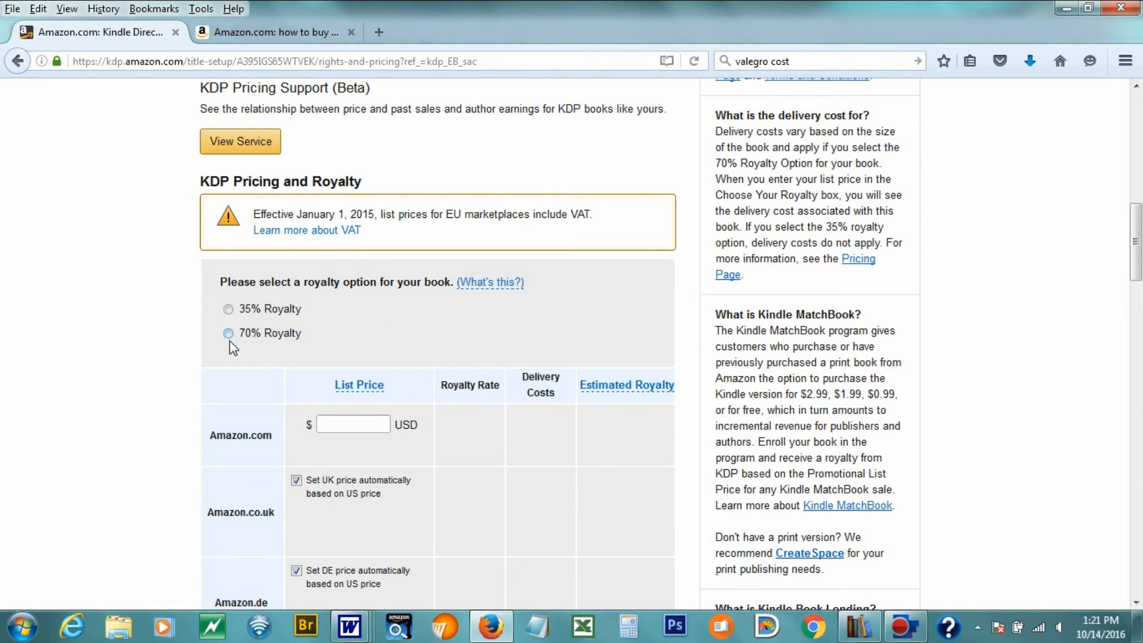
left_click(228, 333)
left_click(351, 423)
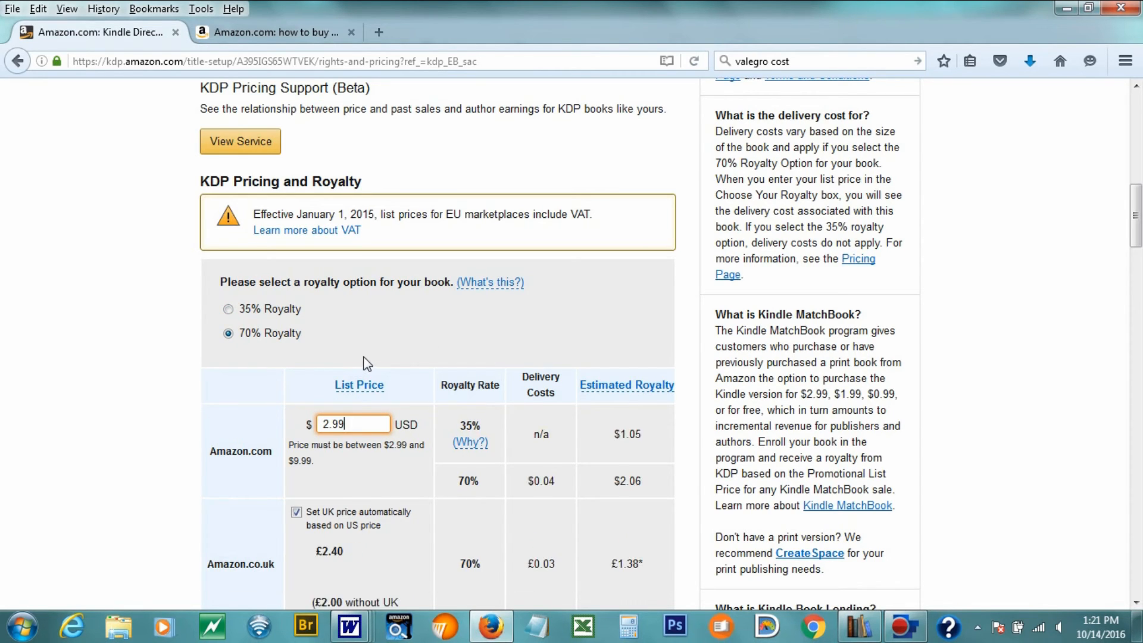
key("Tab")
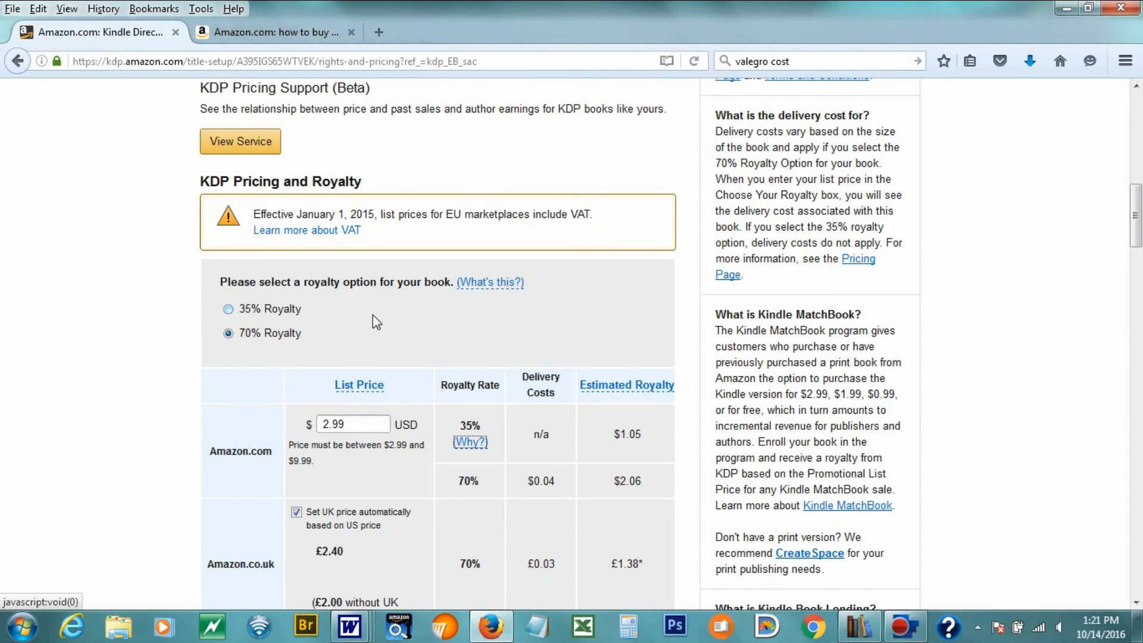
Examine the automatically set prices, royalty rates and delivery costs for each Amazon marketplace, and the important pricing information
scroll(375, 324, "down", 3)
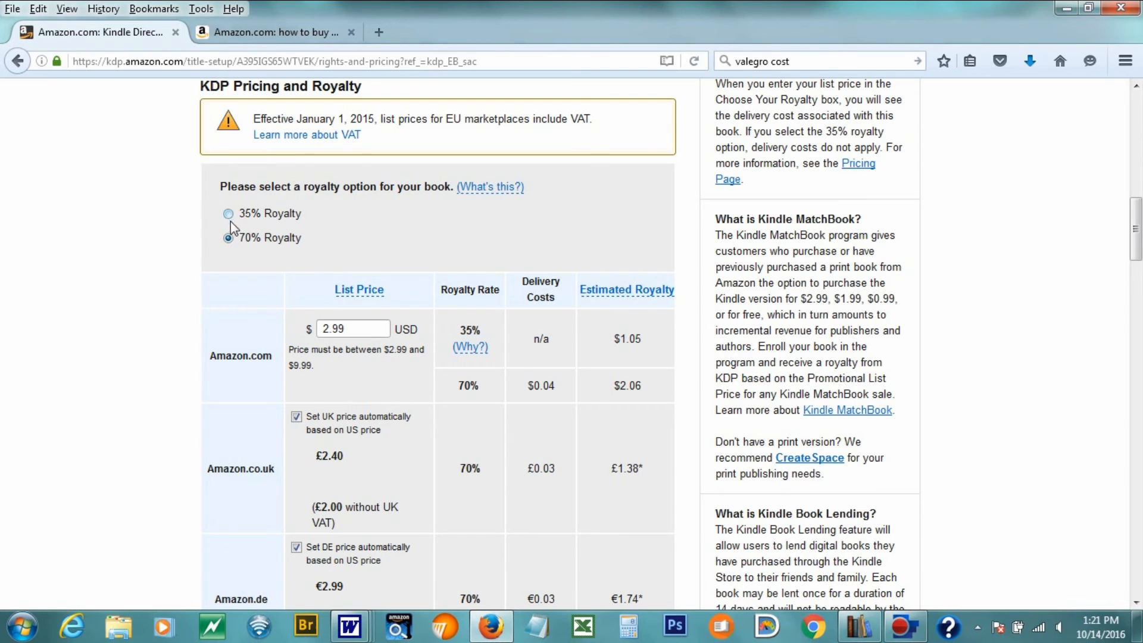
scroll(451, 238, "down", 3)
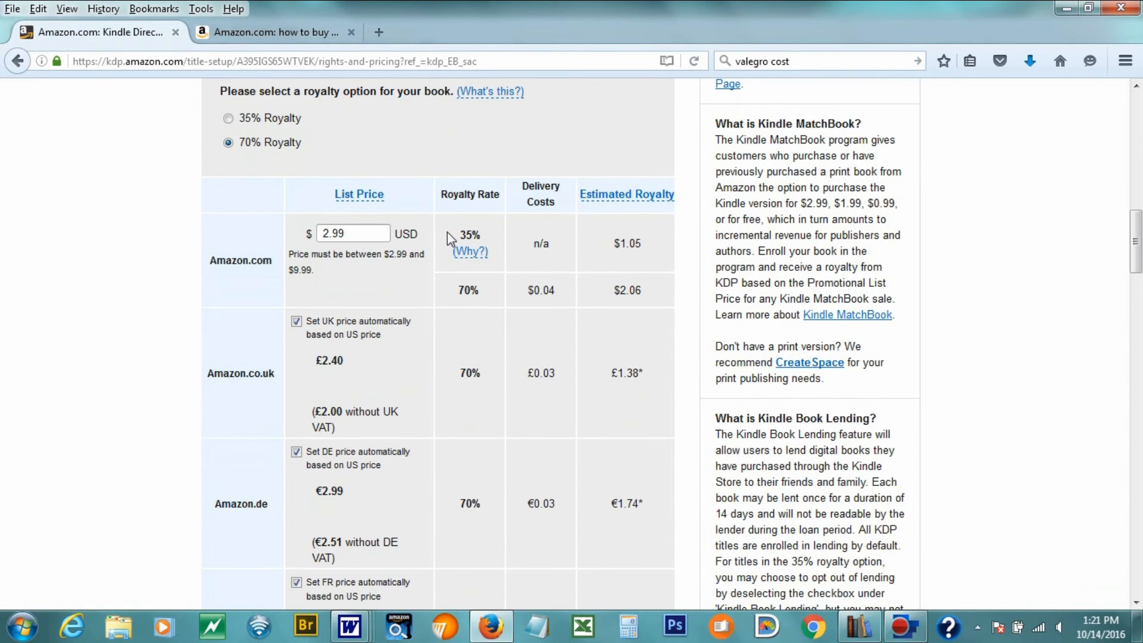
scroll(344, 174, "down", 3)
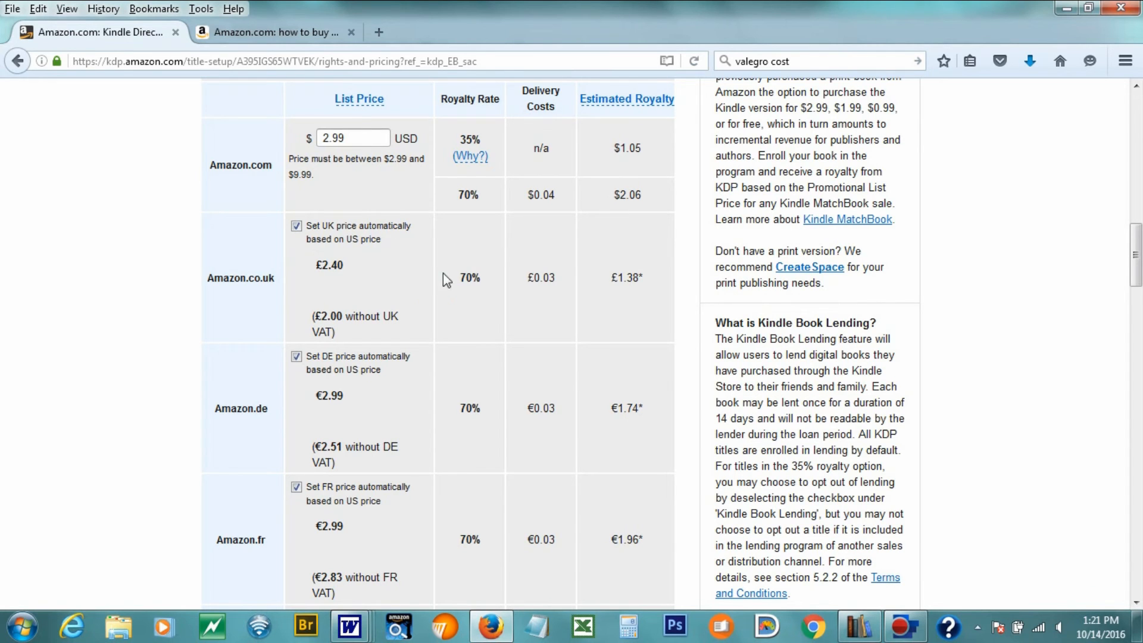
scroll(469, 273, "down", 9)
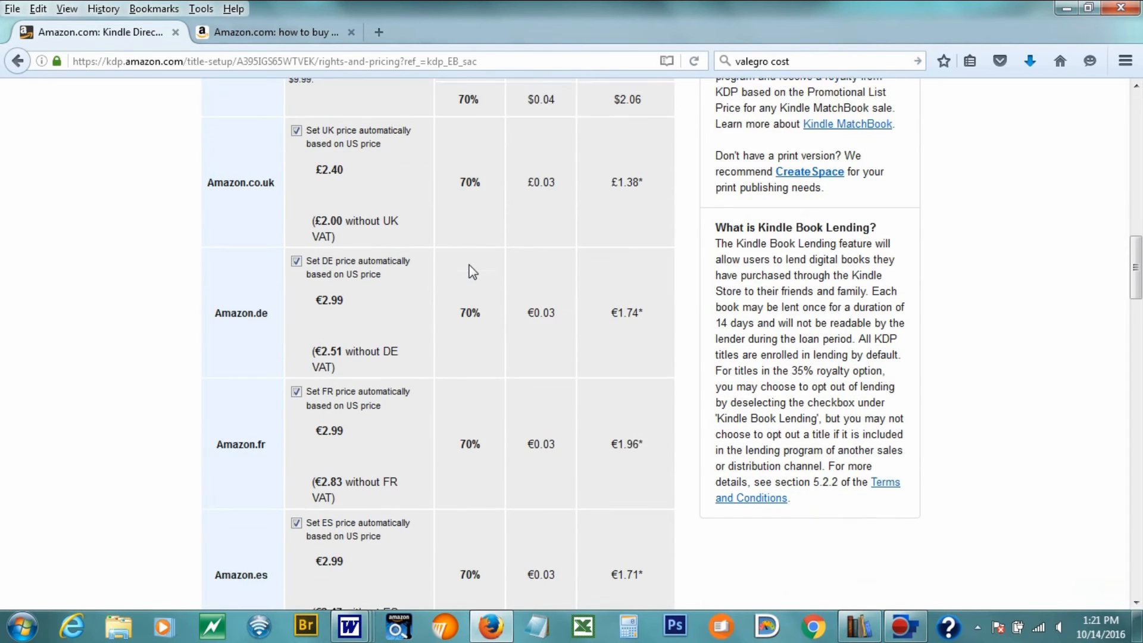
scroll(517, 306, "up", 12)
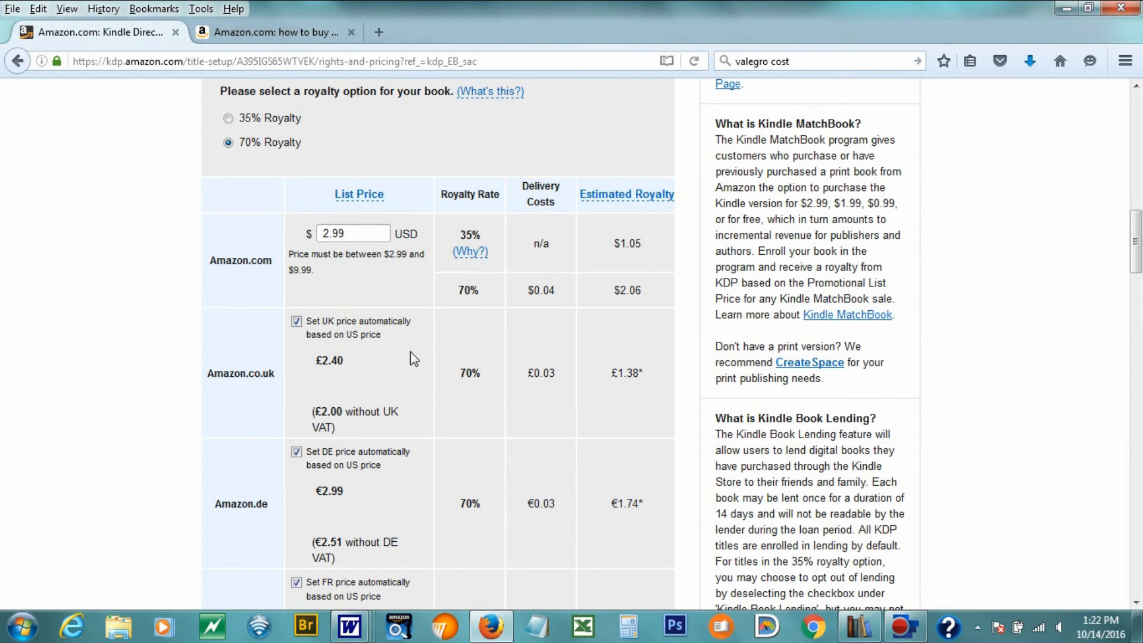
left_click(297, 321)
scroll(470, 294, "down", 3)
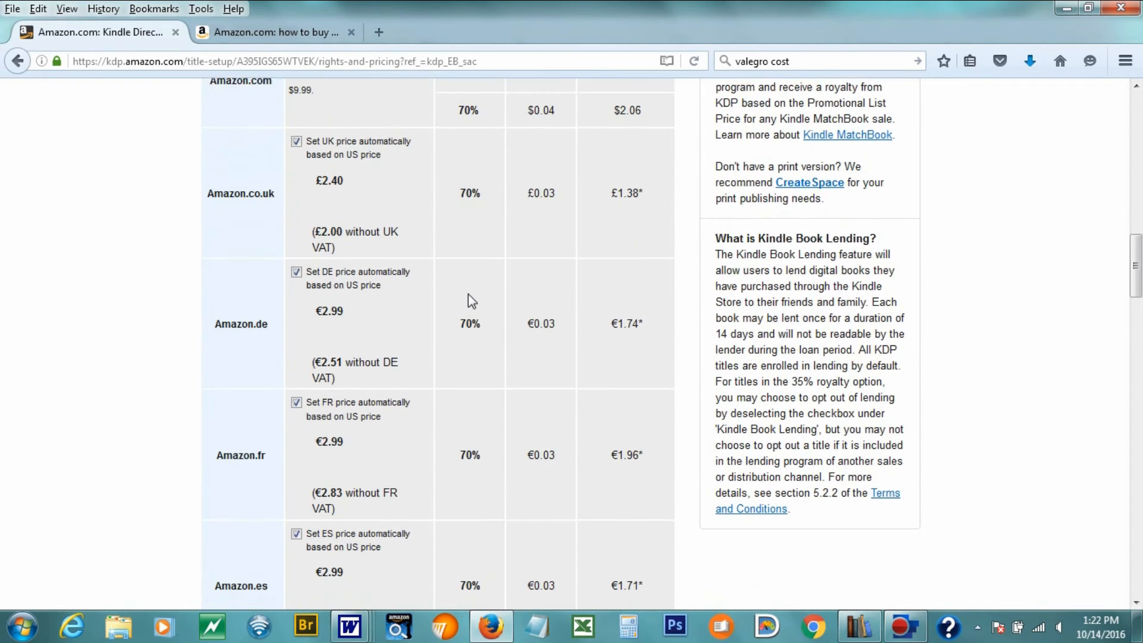
scroll(468, 294, "down", 3)
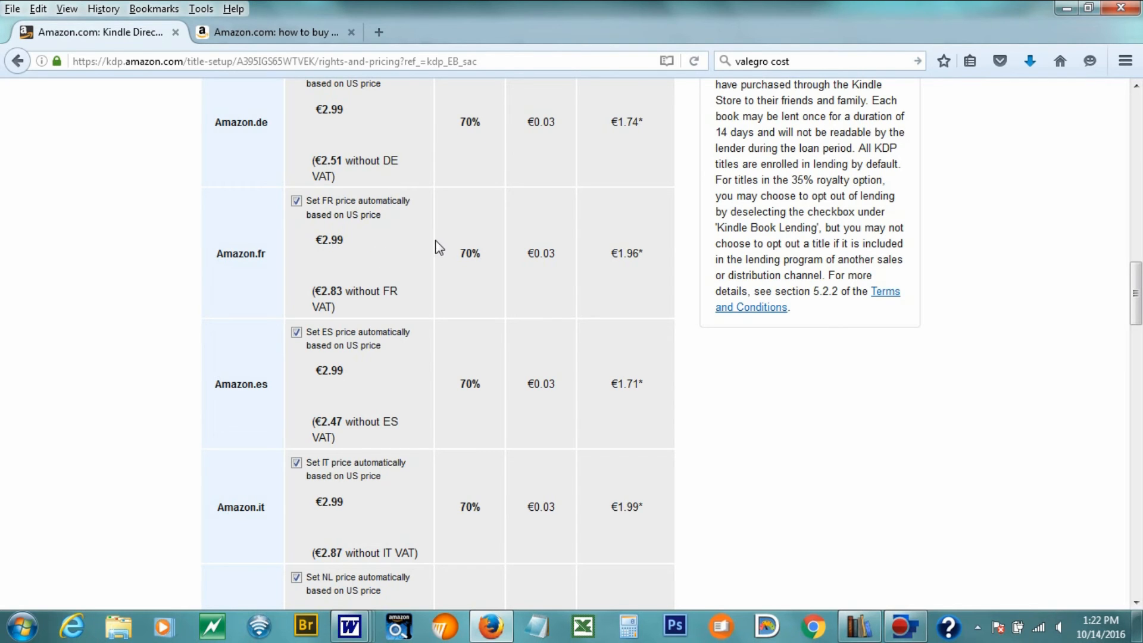
scroll(434, 241, "down", 4)
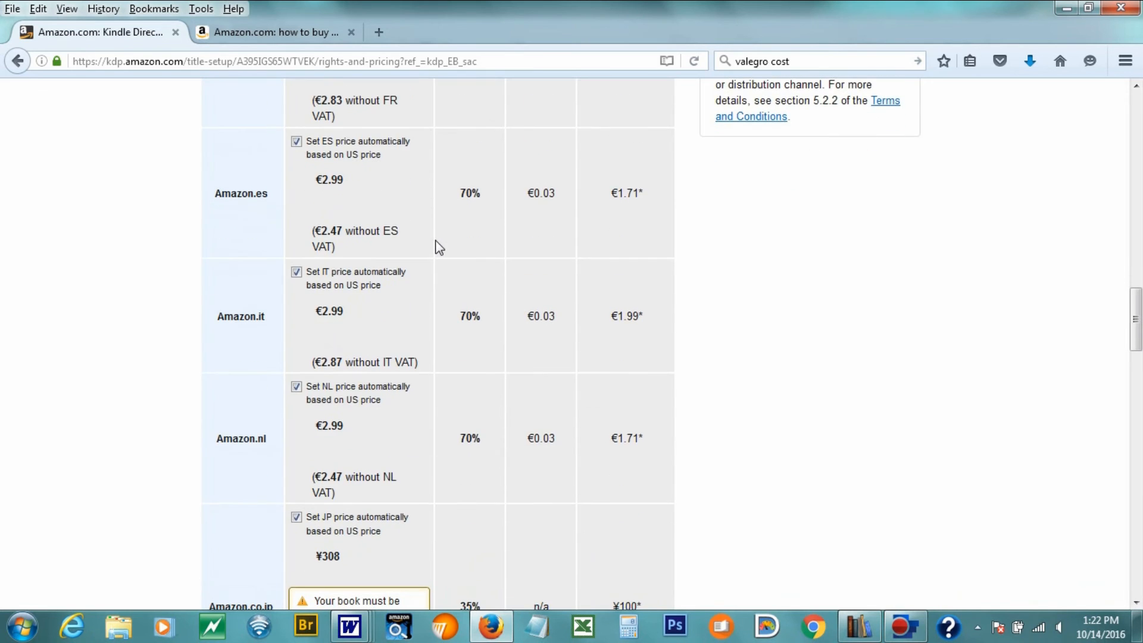
scroll(440, 247, "down", 6)
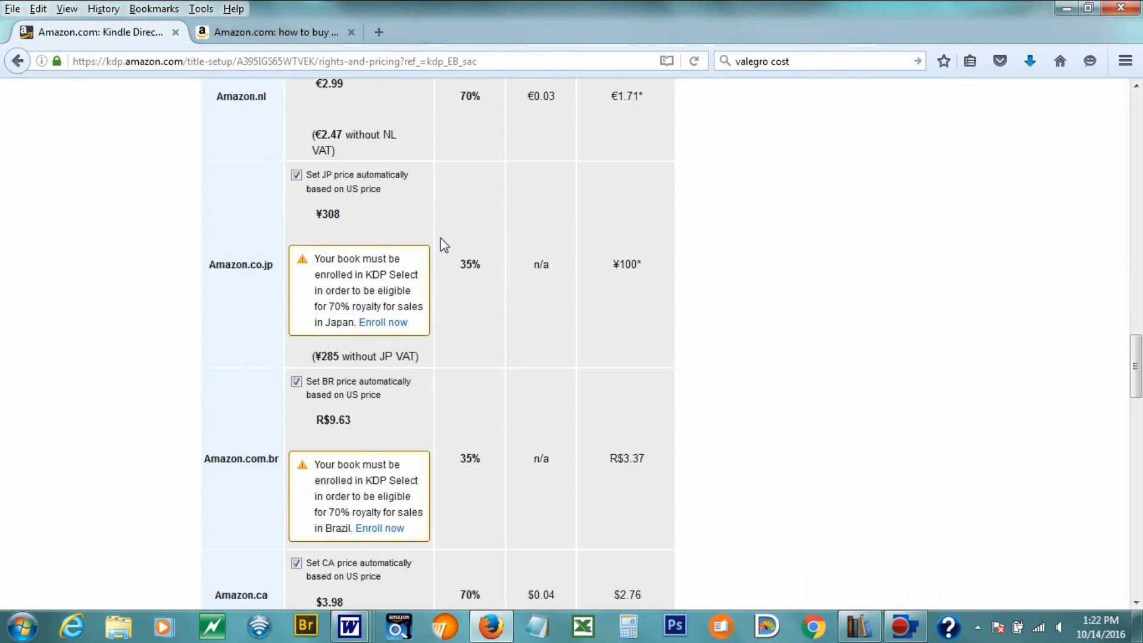
scroll(443, 244, "down", 10)
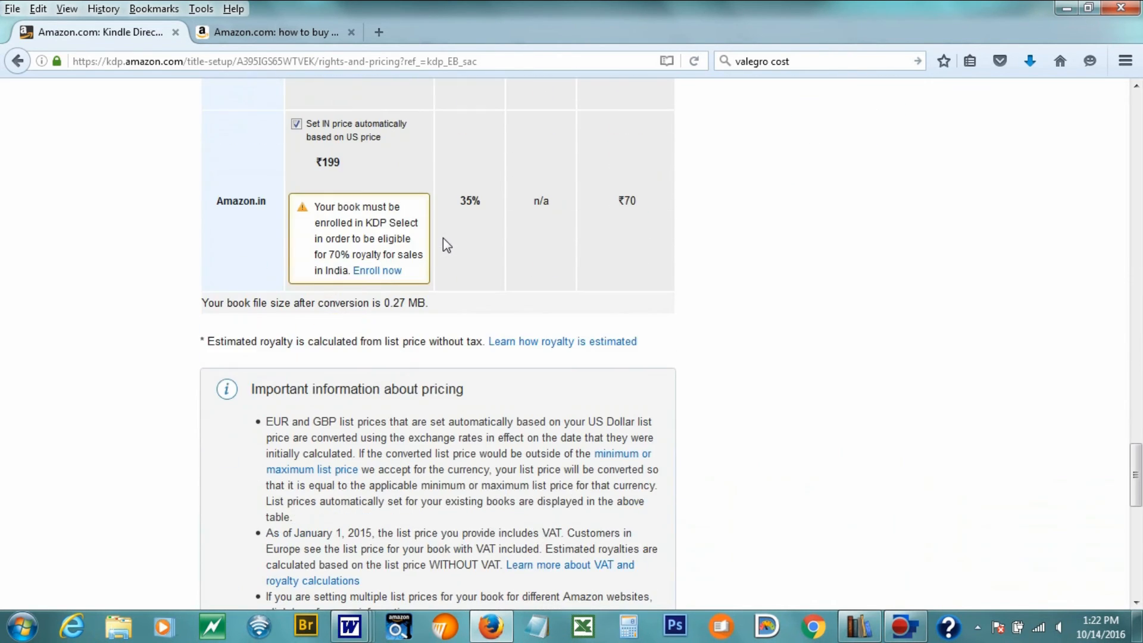
scroll(444, 239, "down", 5)
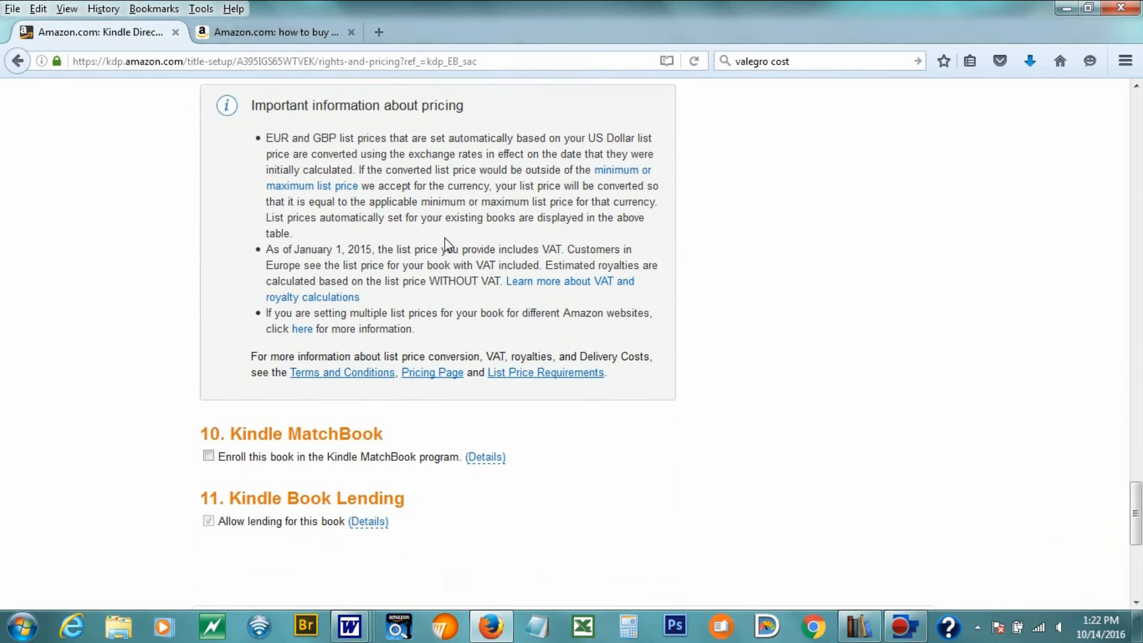
scroll(450, 241, "up", 2)
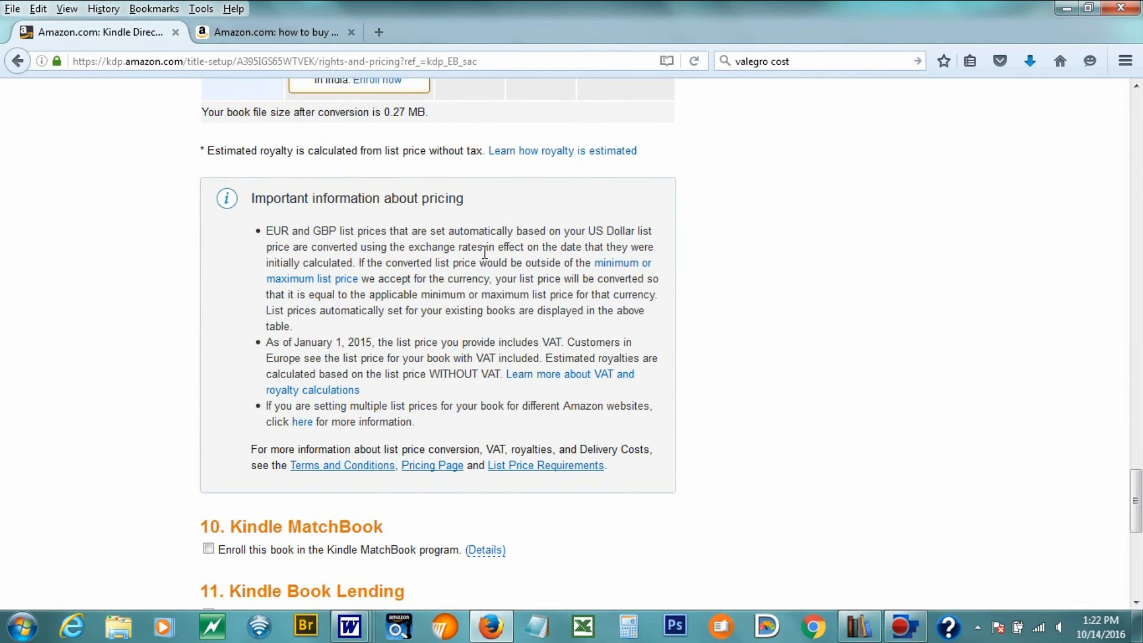
Confirm holding all necessary publishing rights and complying with the KDP Terms and Conditions, below the Kindle MatchBook and Book Lending options
scroll(488, 272, "down", 4)
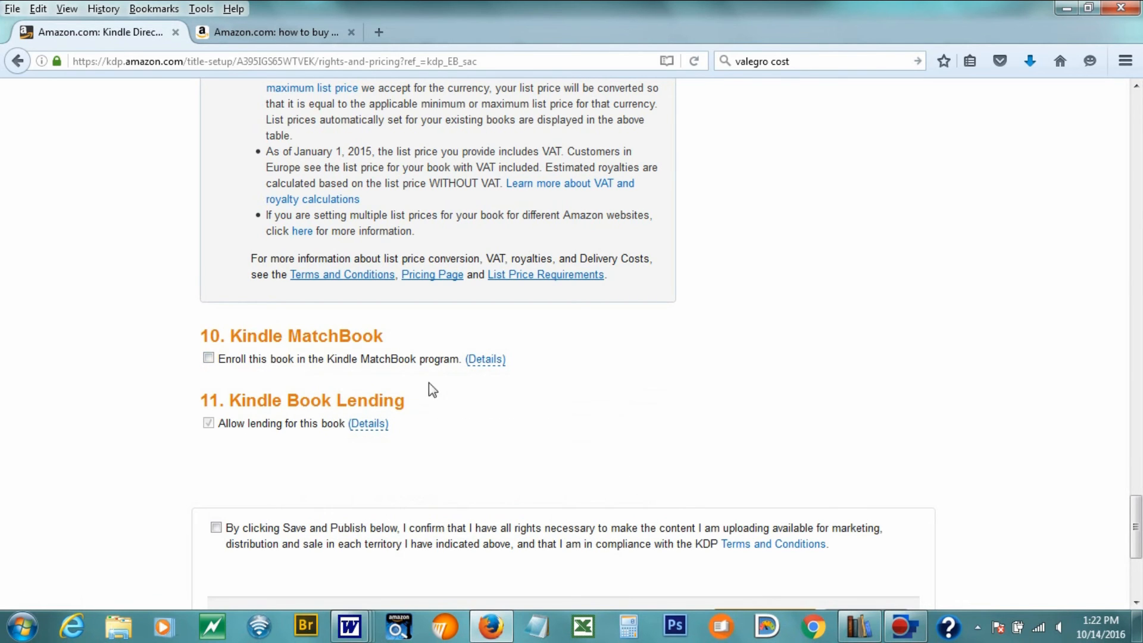
scroll(577, 372, "down", 3)
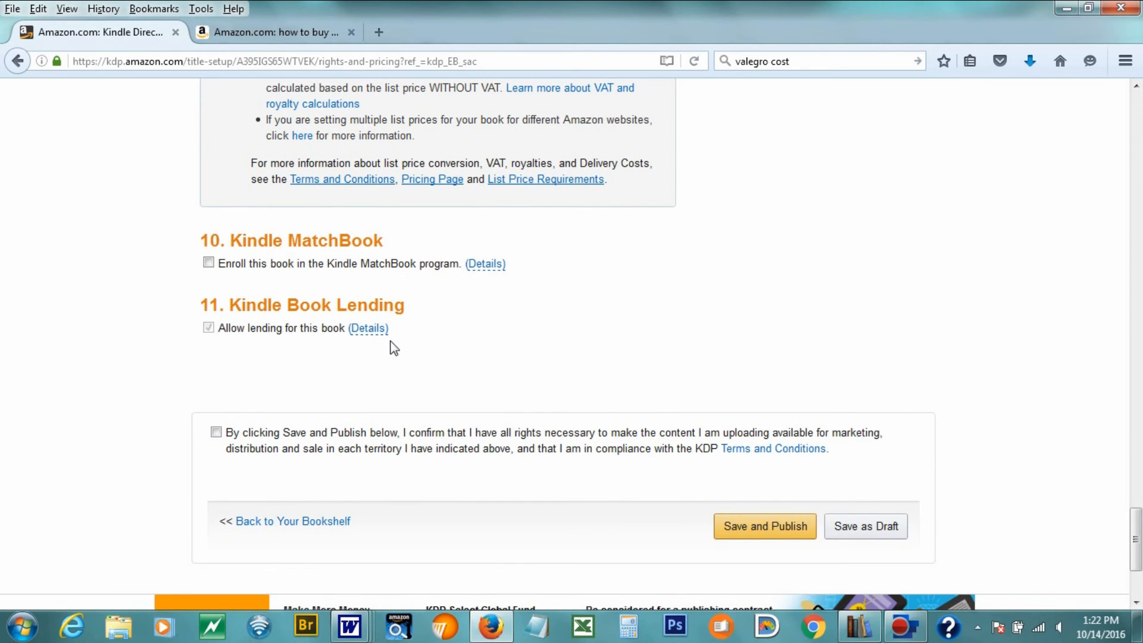
scroll(394, 348, "down", 3)
left_click(215, 336)
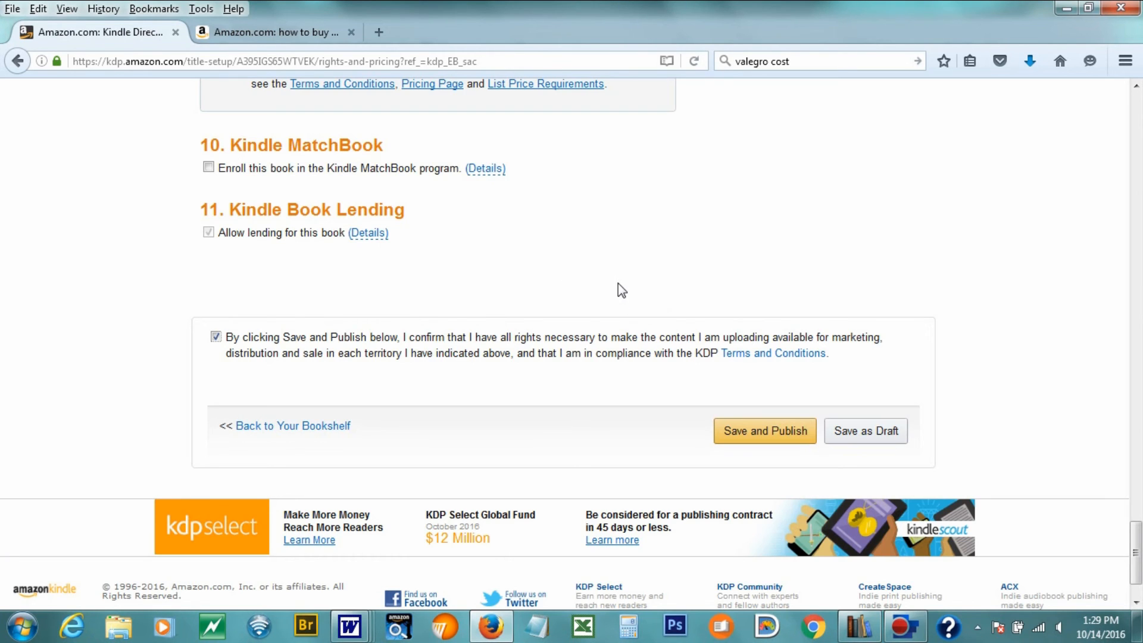
Review the publishing territories, royalty option, list prices for every Amazon marketplace and the pricing information once more before publishing
scroll(574, 298, "up", 10)
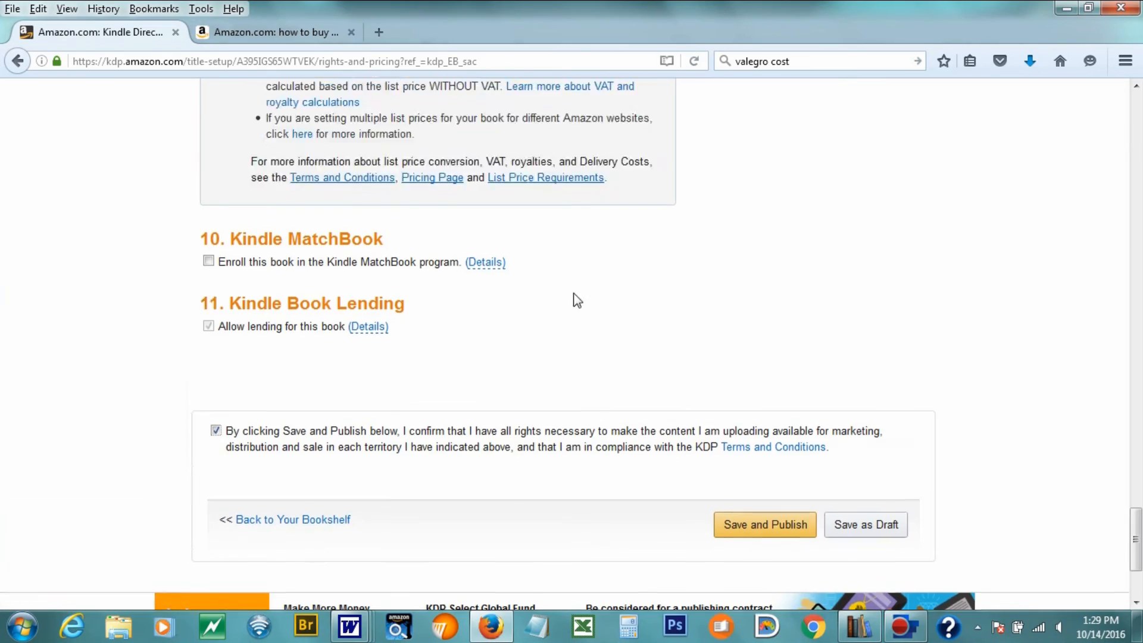
scroll(574, 294, "up", 15)
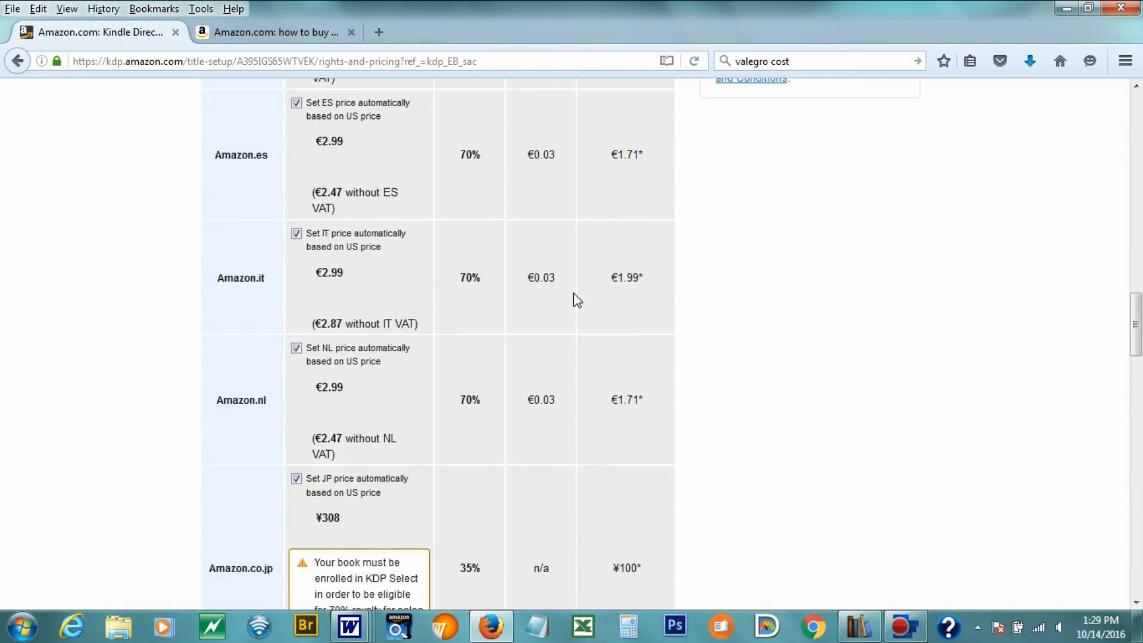
scroll(574, 293, "up", 15)
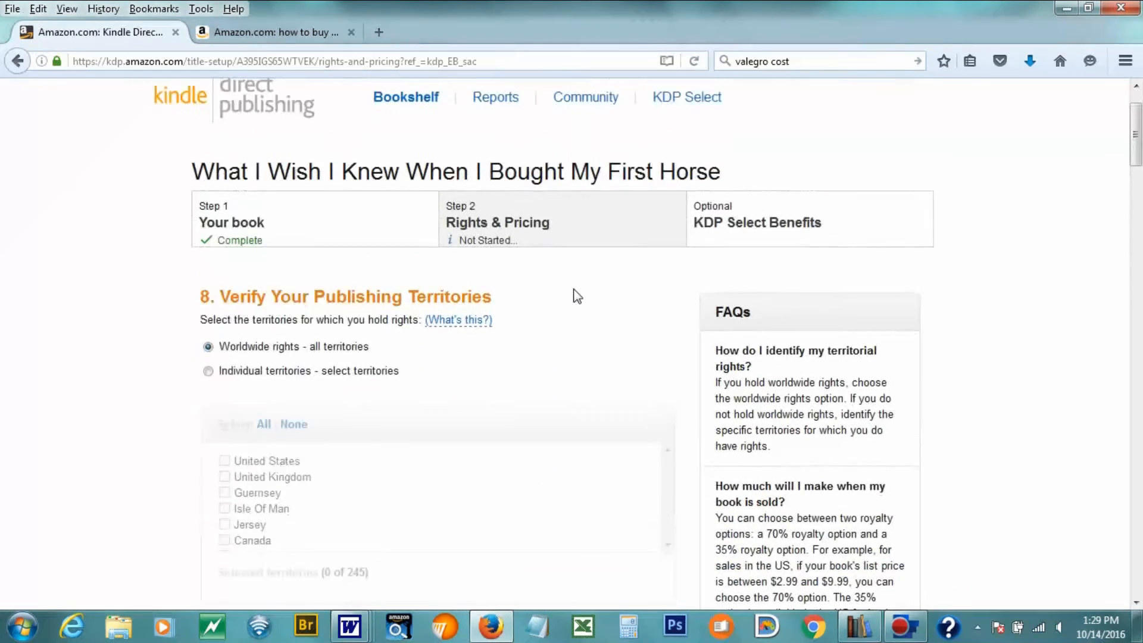
scroll(577, 309, "down", 3)
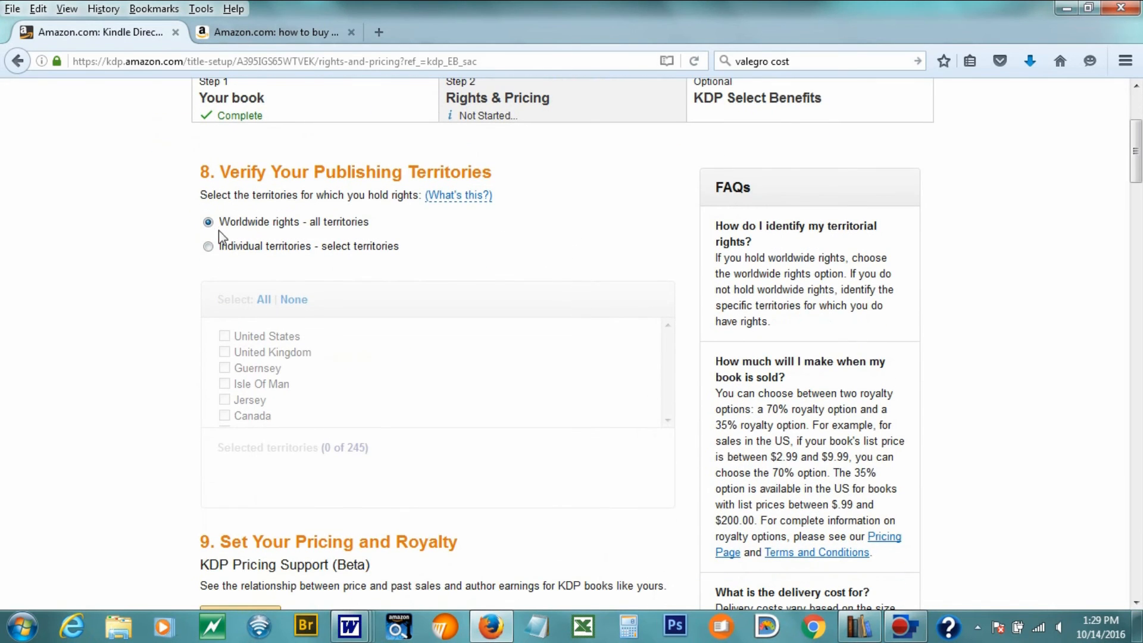
scroll(462, 502, "down", 6)
scroll(493, 455, "down", 12)
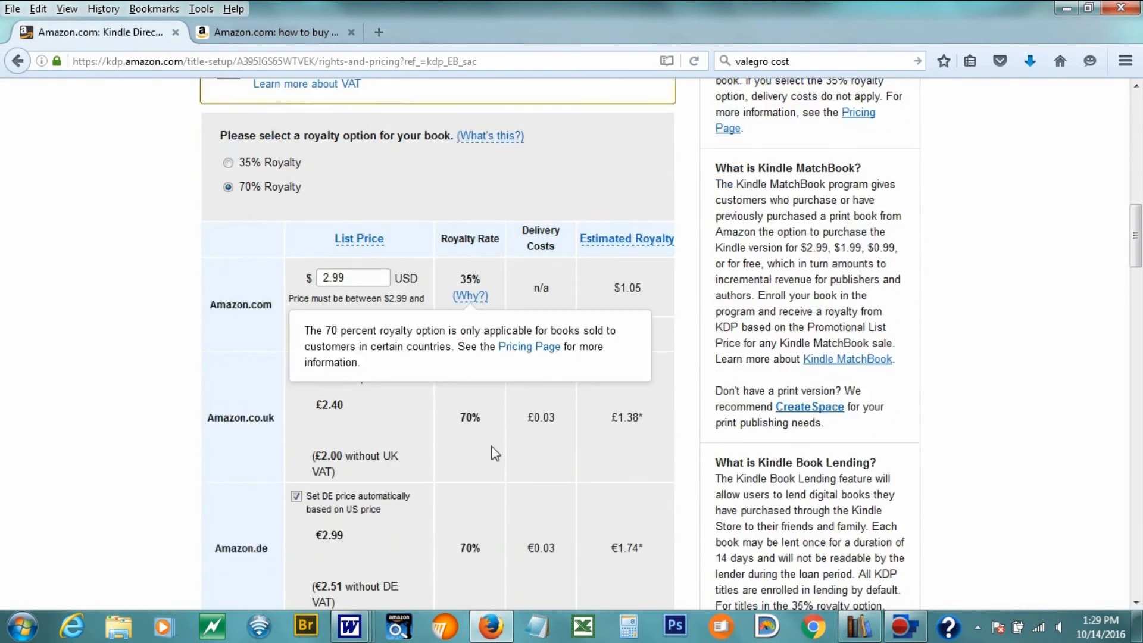
scroll(520, 440, "down", 20)
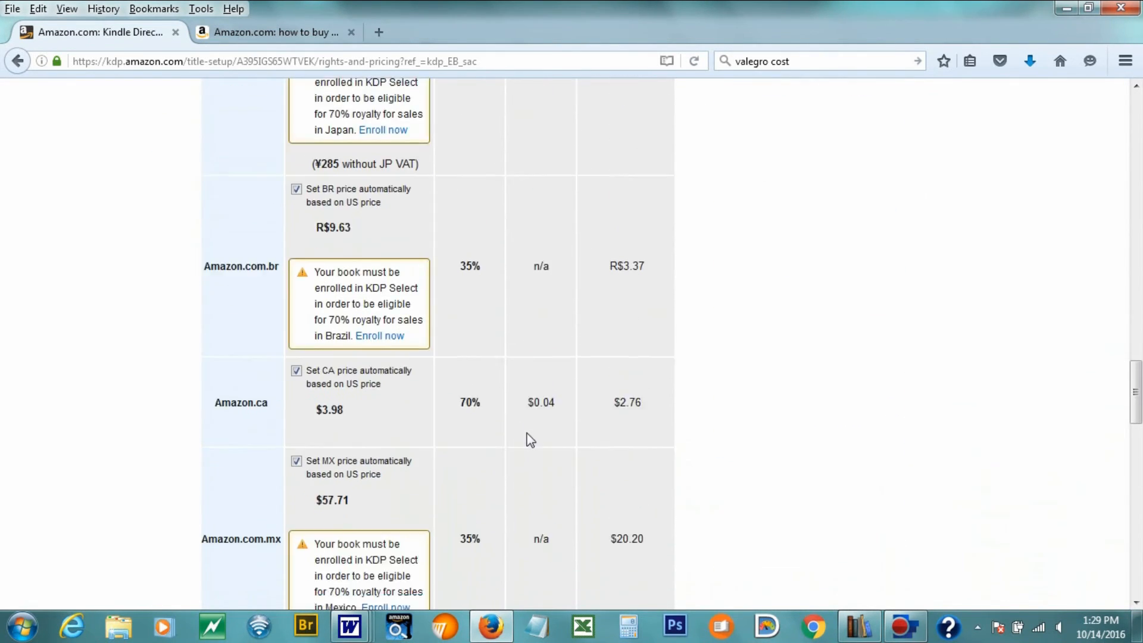
scroll(530, 441, "down", 5)
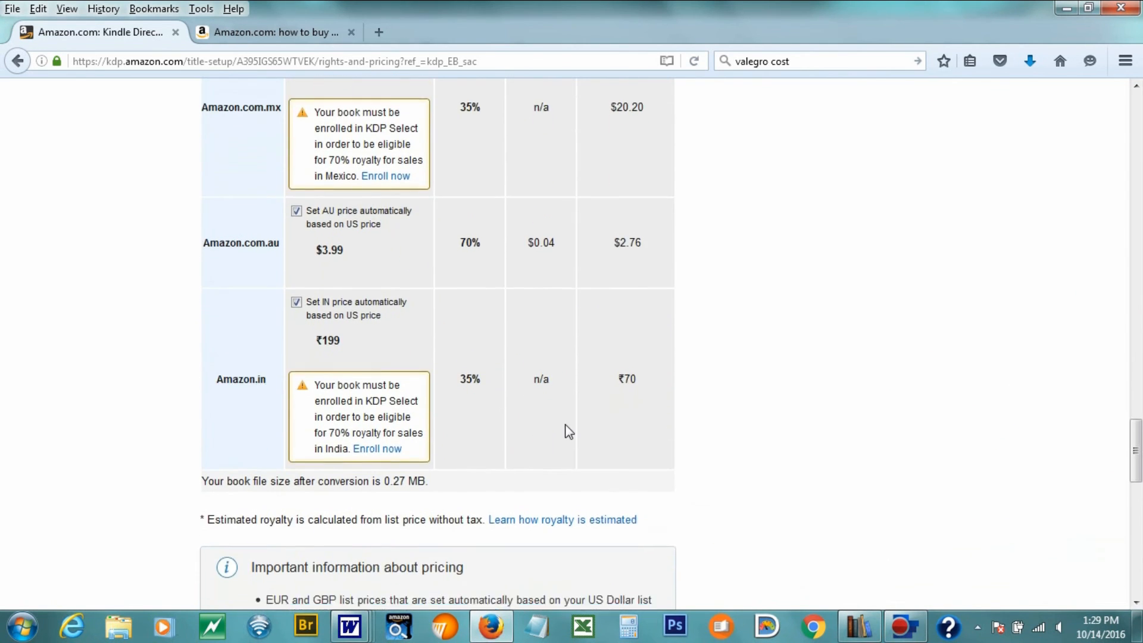
scroll(567, 430, "down", 12)
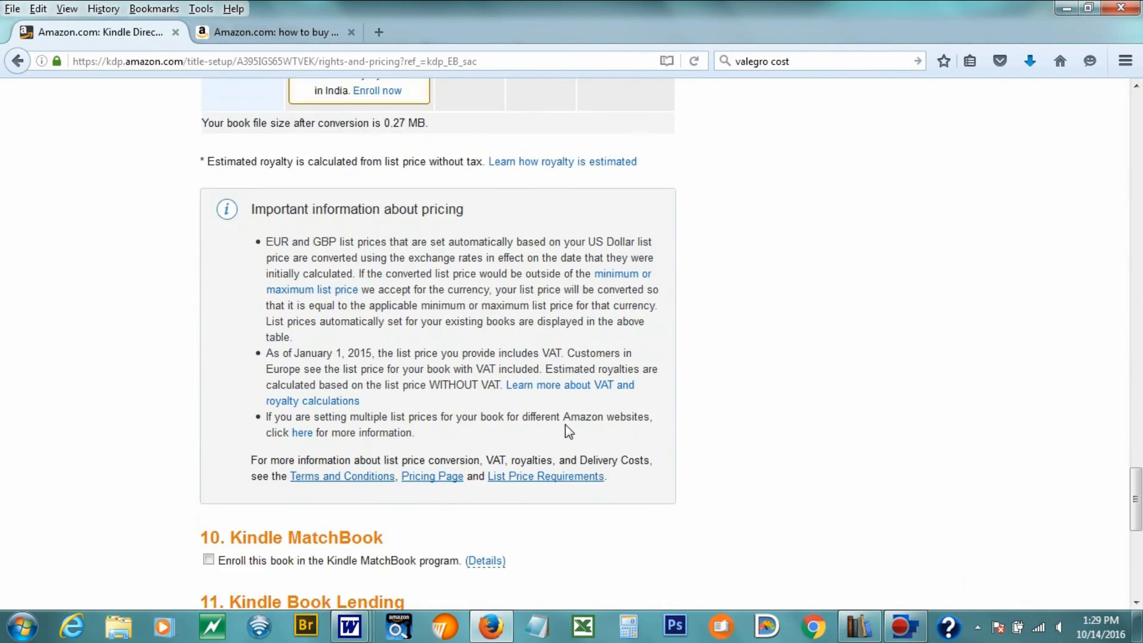
Save and publish the horse eBook, and return to the Bookshelf
scroll(568, 431, "down", 10)
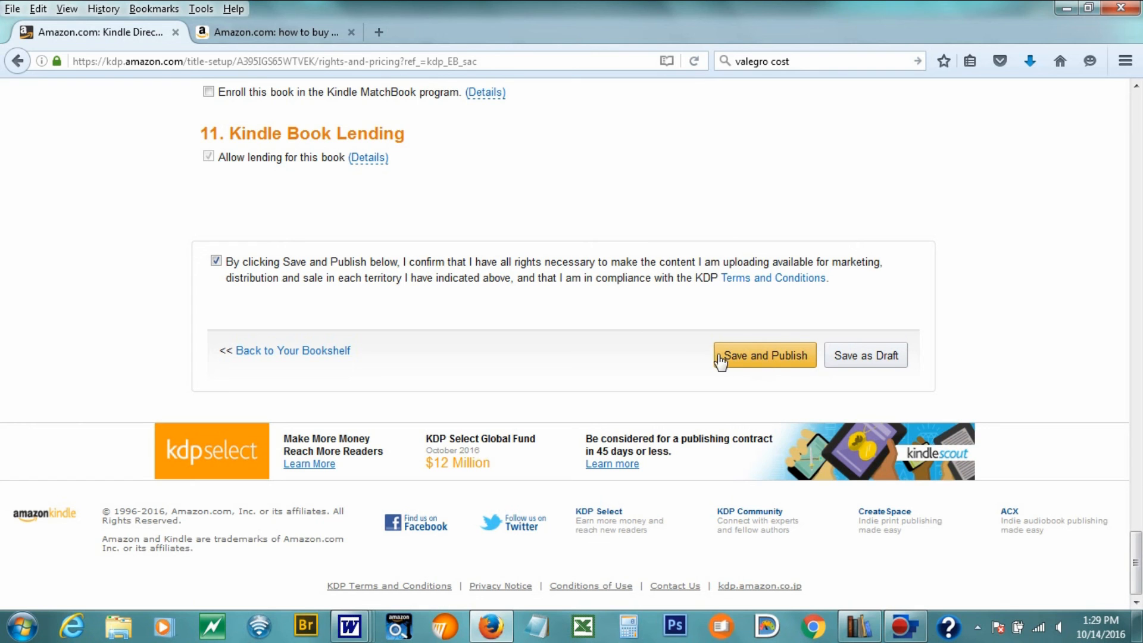
left_click(755, 354)
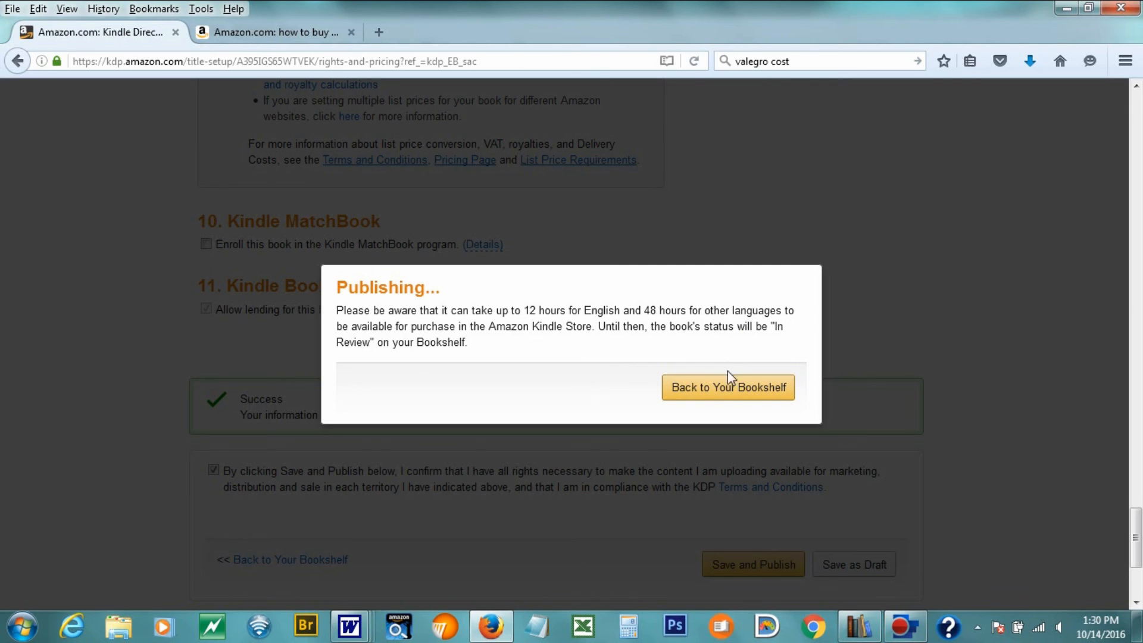
left_click(720, 388)
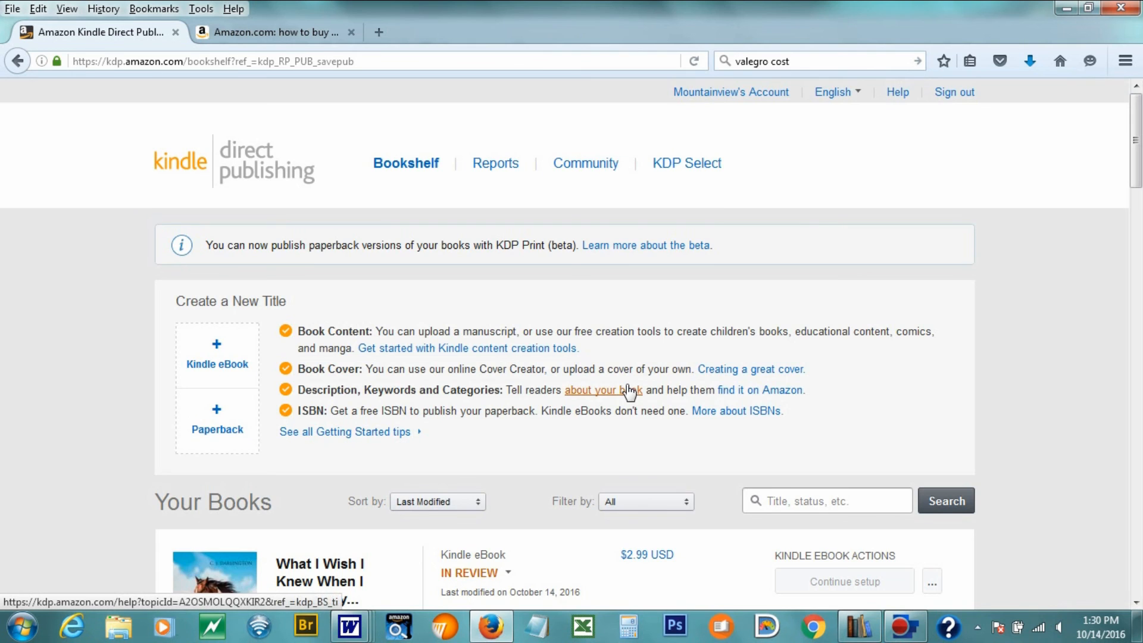
Check the publishing status of "What I Wish I Knew When I Bought My First Horse" under Your Books and read its explanation
scroll(627, 387, "down", 3)
scroll(632, 390, "down", 1)
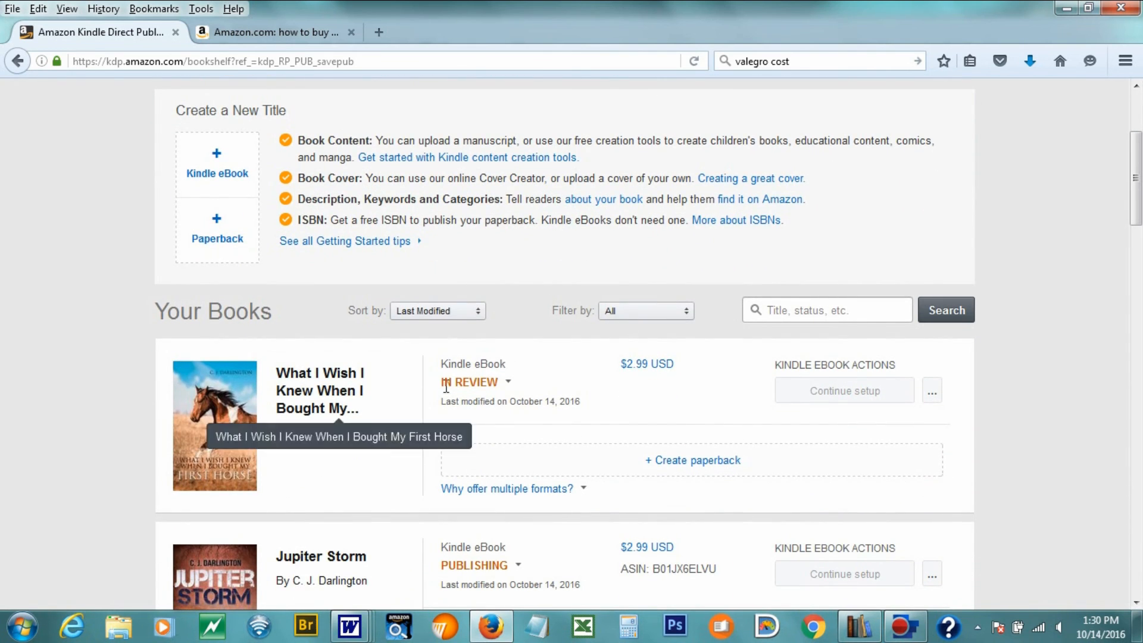
mouse_move(498, 382)
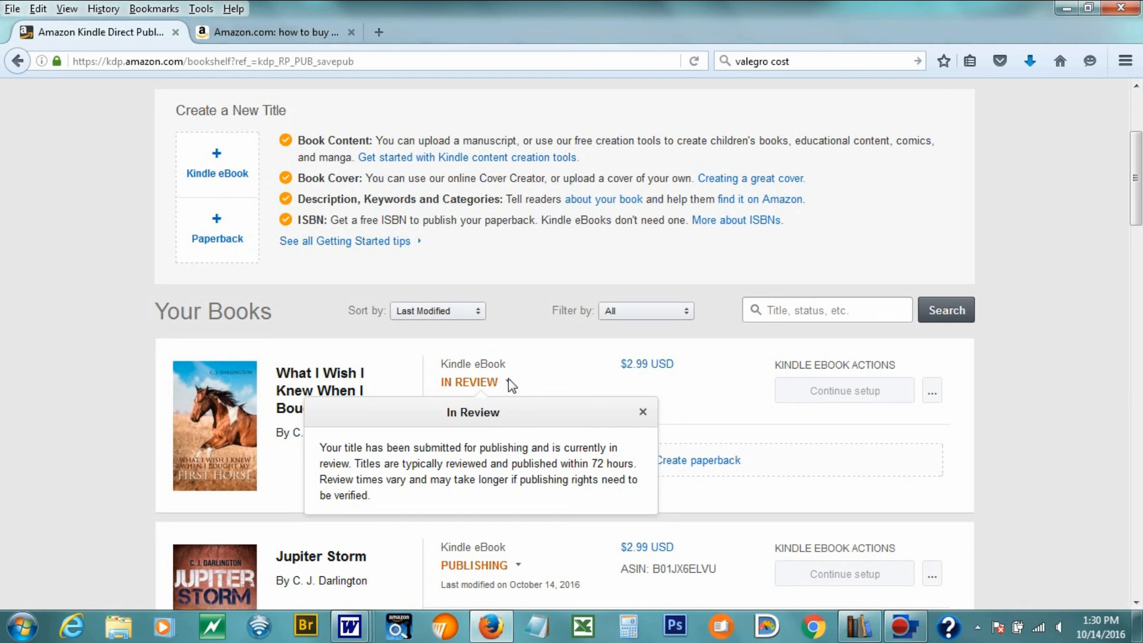
left_click(557, 366)
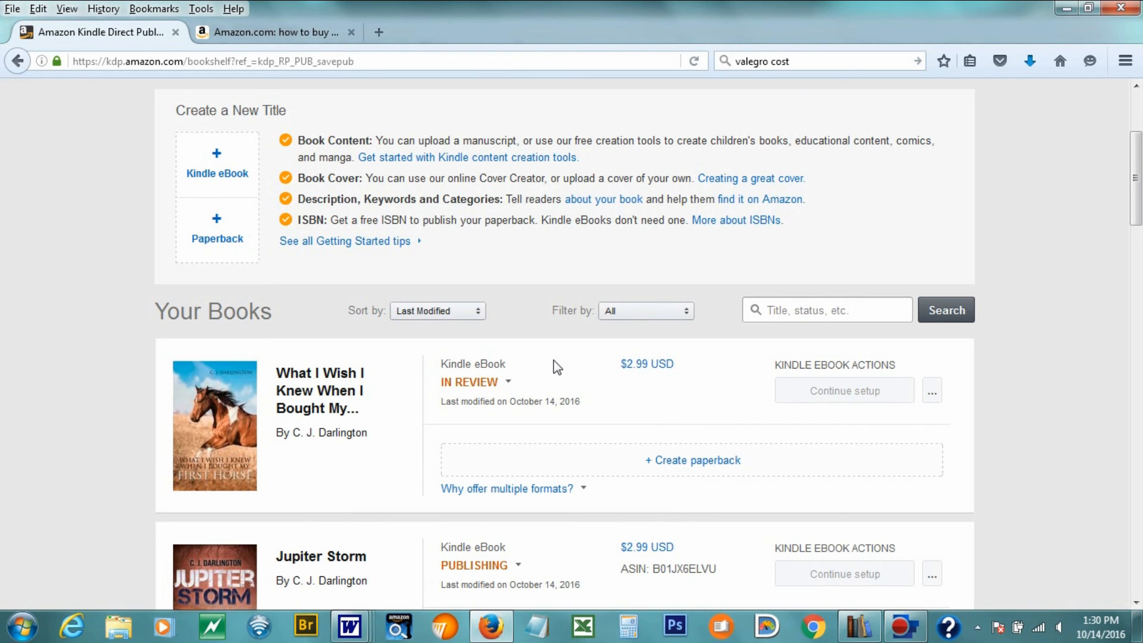
scroll(556, 366, "up", 2)
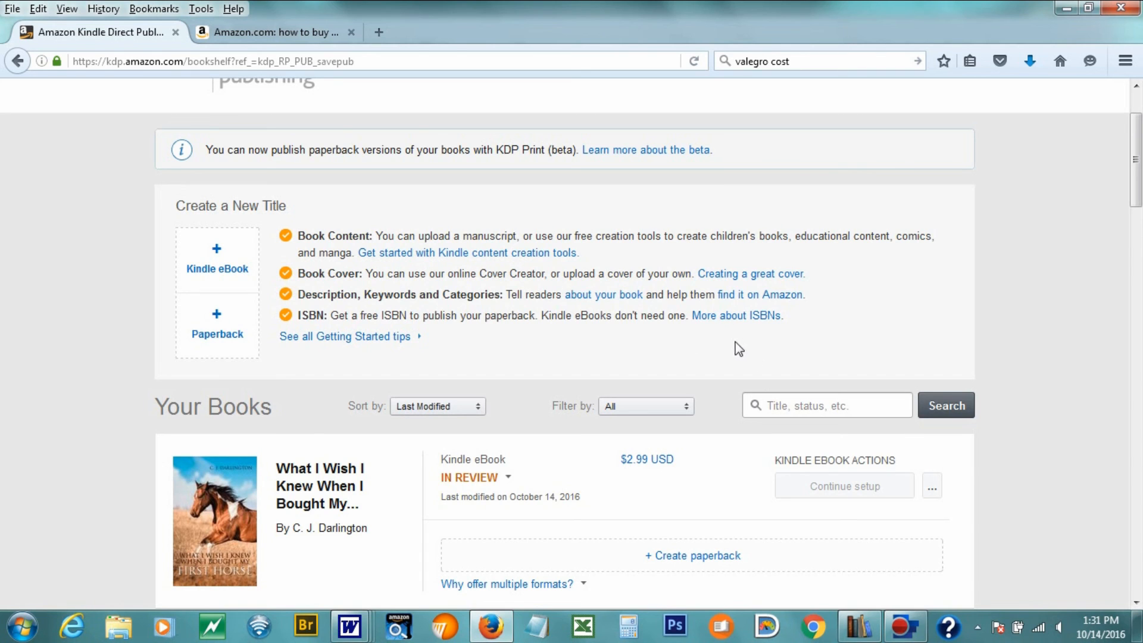
scroll(666, 352, "down", 1)
scroll(665, 354, "down", 3)
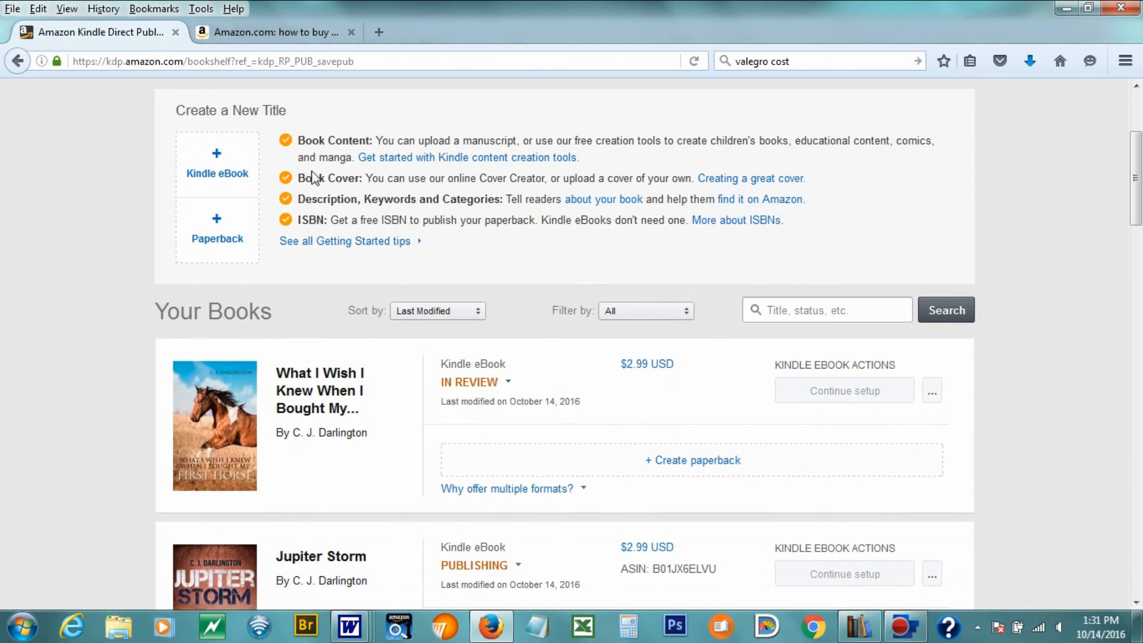